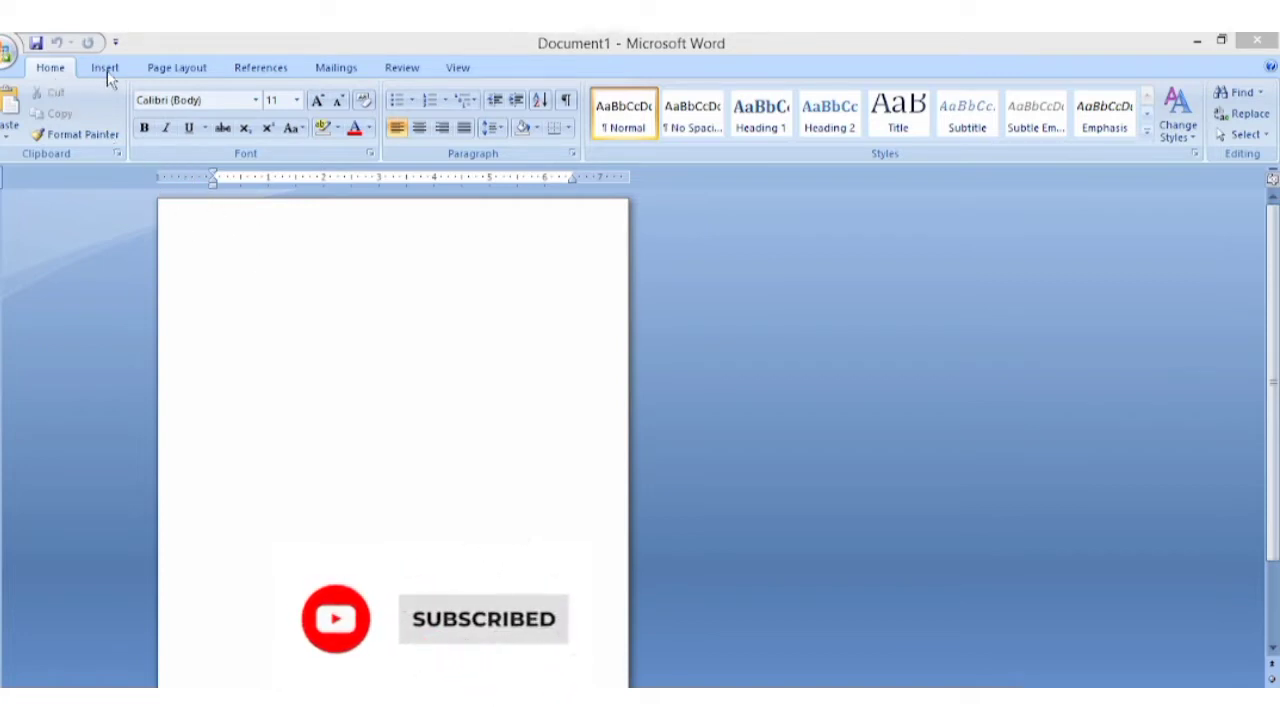
Apply Narrow 0.5-inch margins, Landscape orientation and A4 paper size from Page Layout
left_click(178, 68)
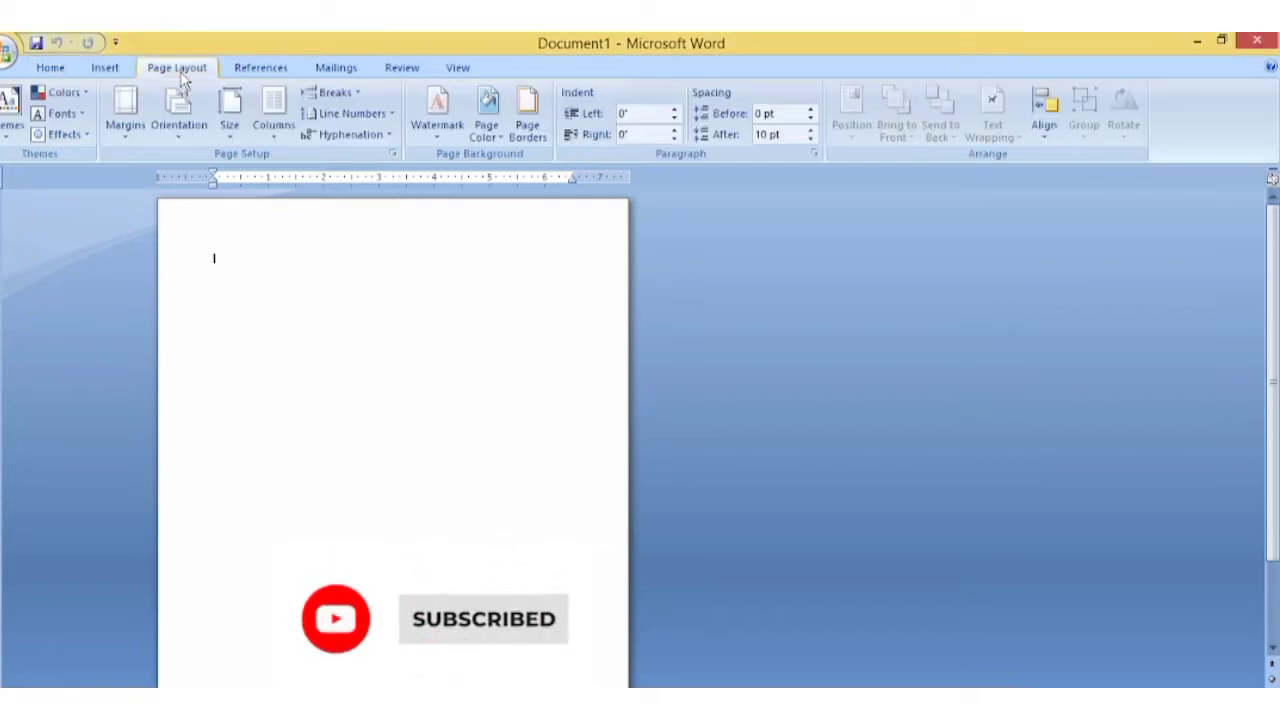
left_click(130, 130)
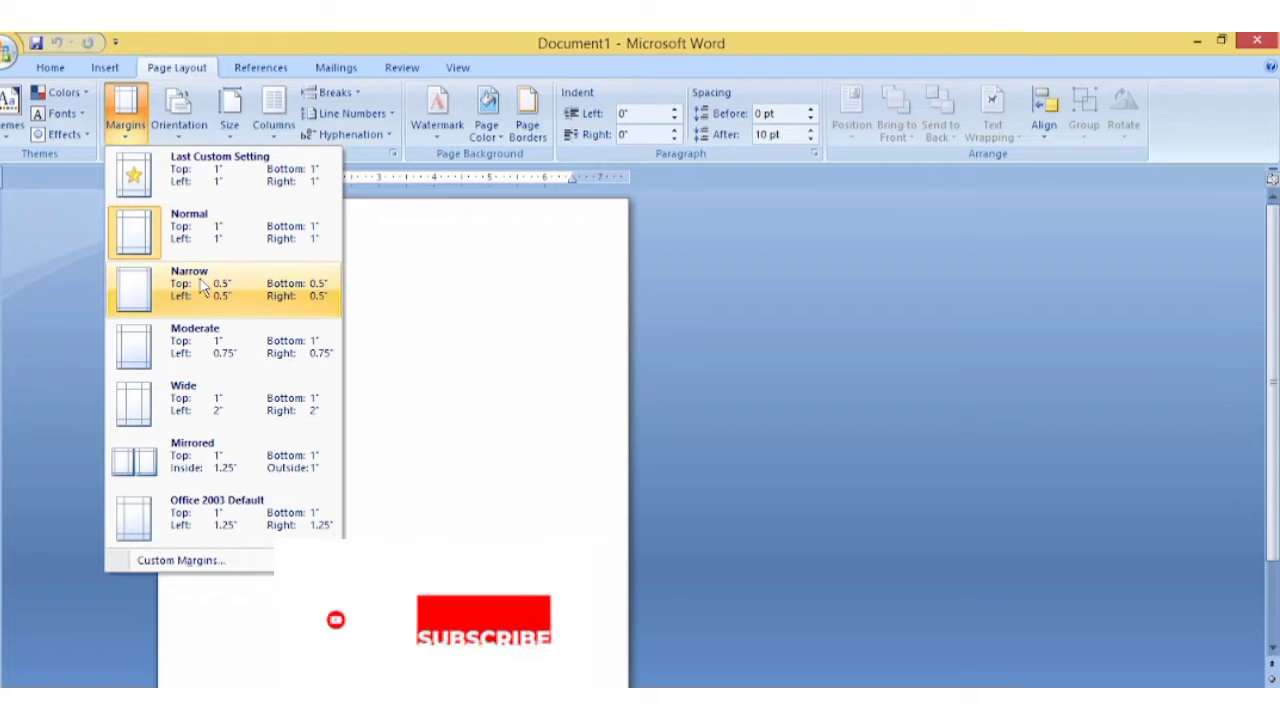
left_click(203, 287)
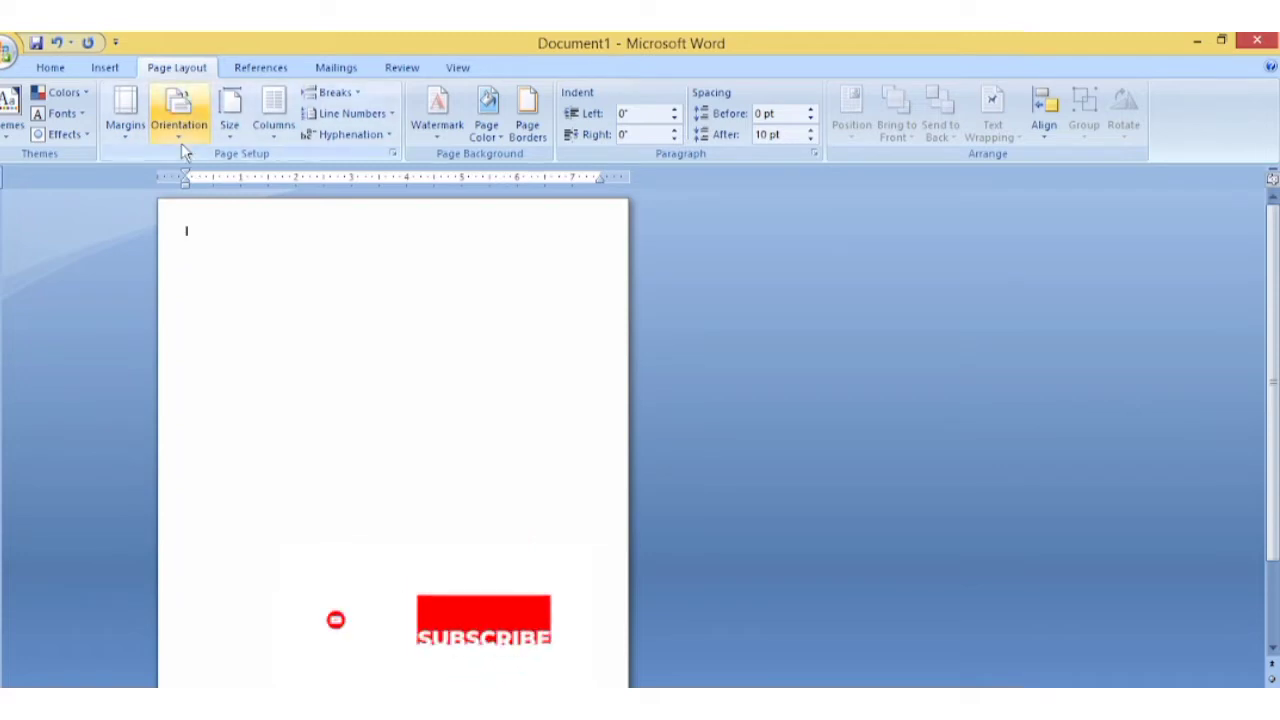
left_click(179, 112)
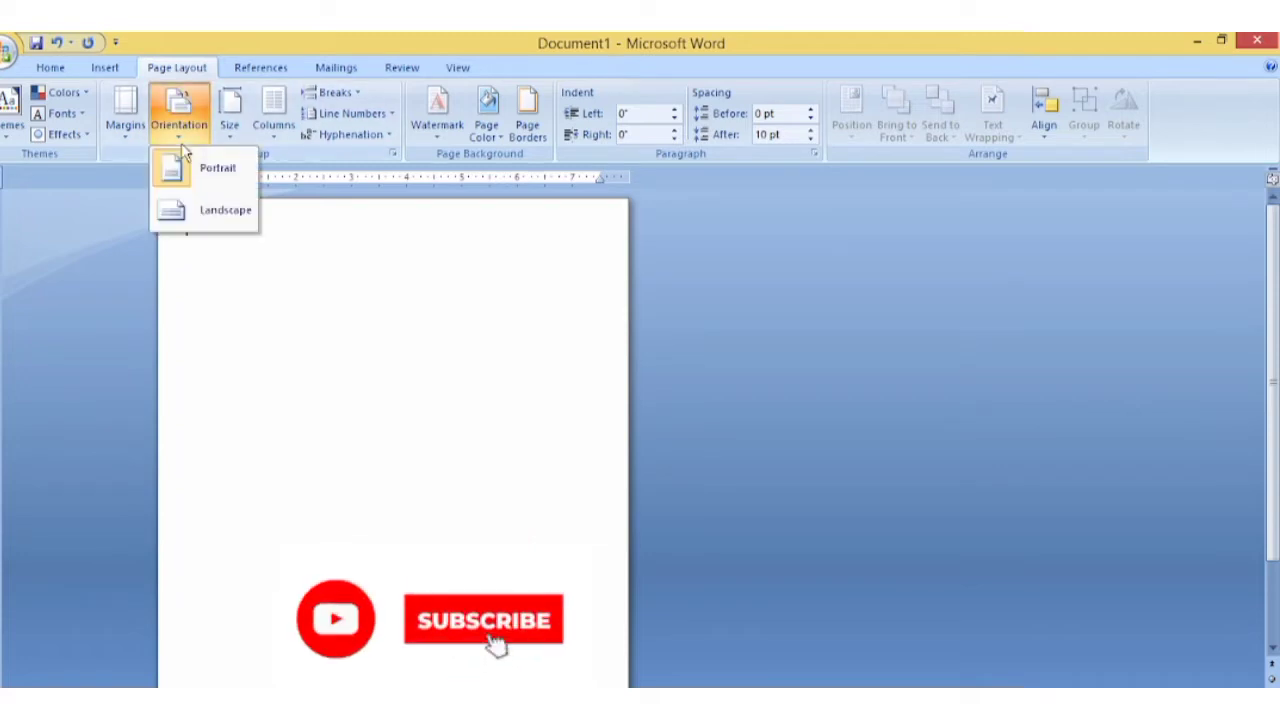
left_click(216, 216)
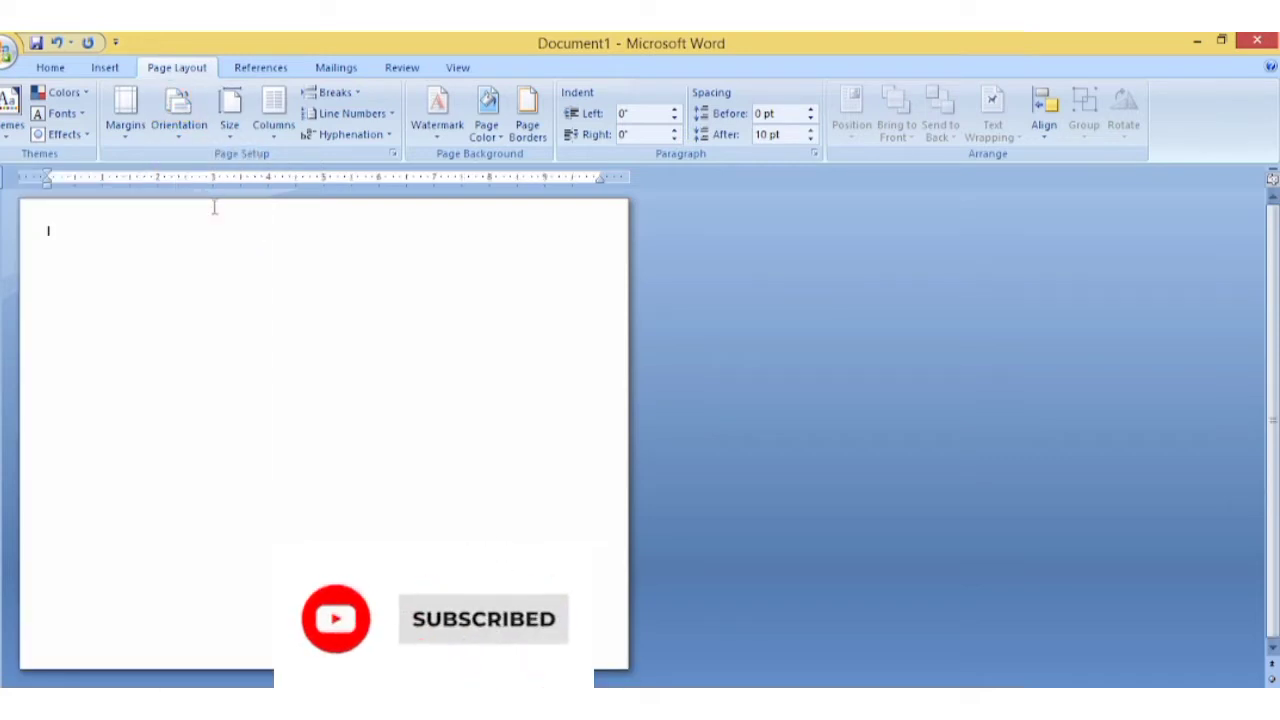
left_click(232, 148)
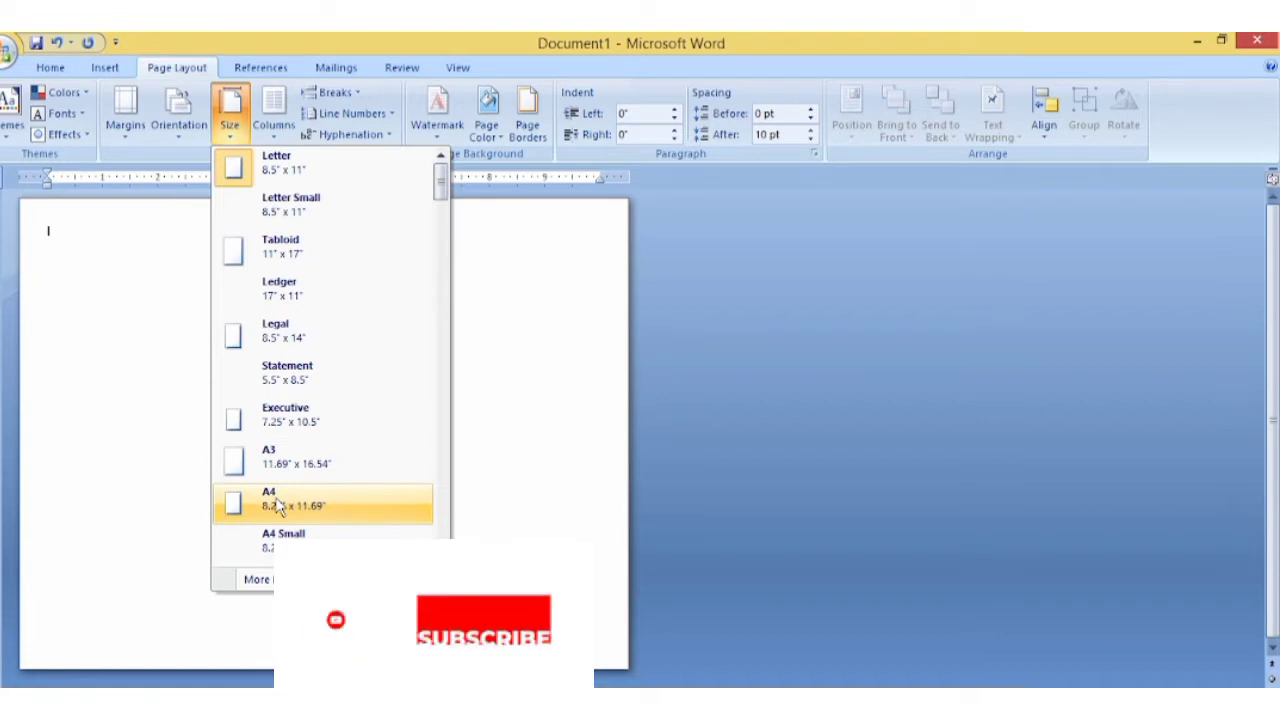
left_click(278, 506)
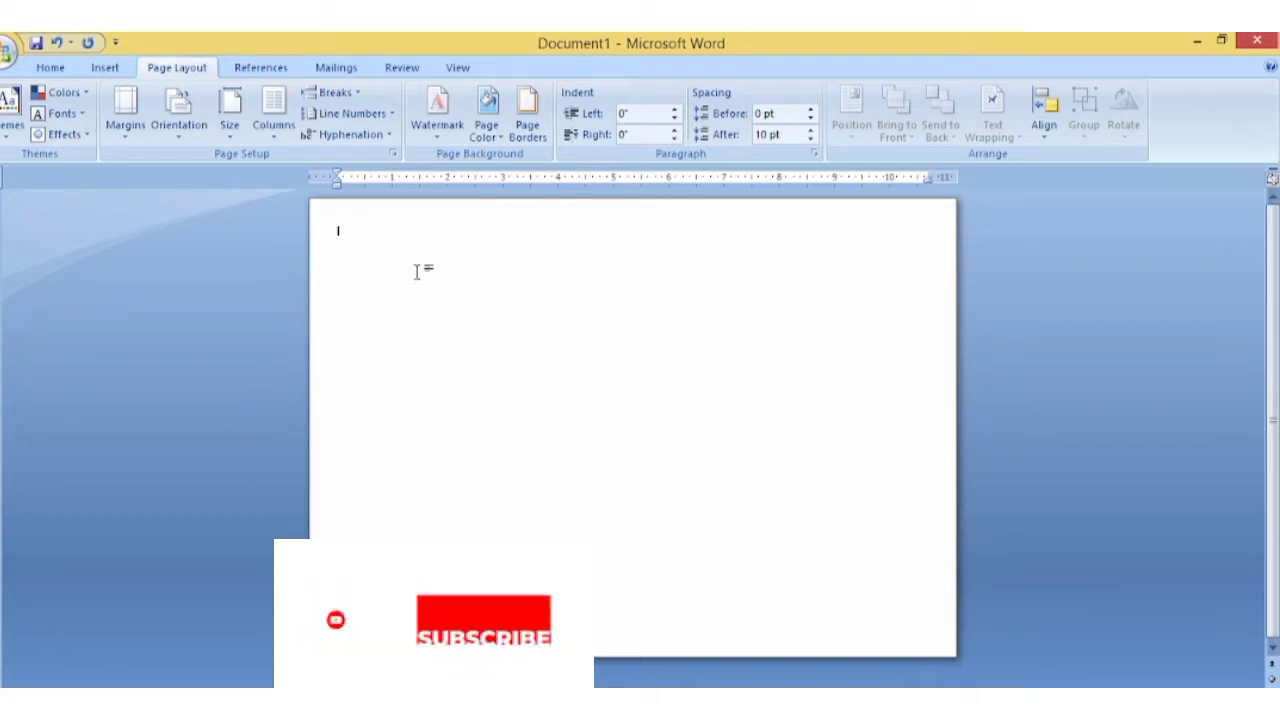
left_click(490, 130)
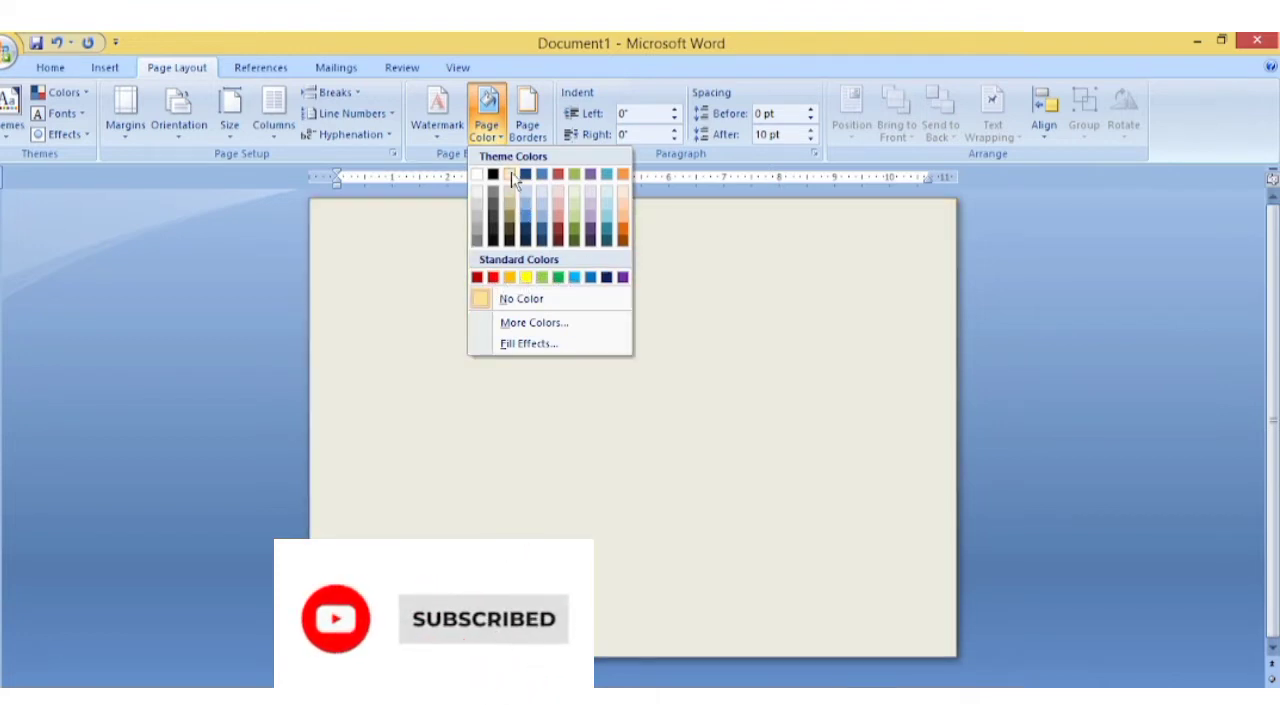
left_click(438, 132)
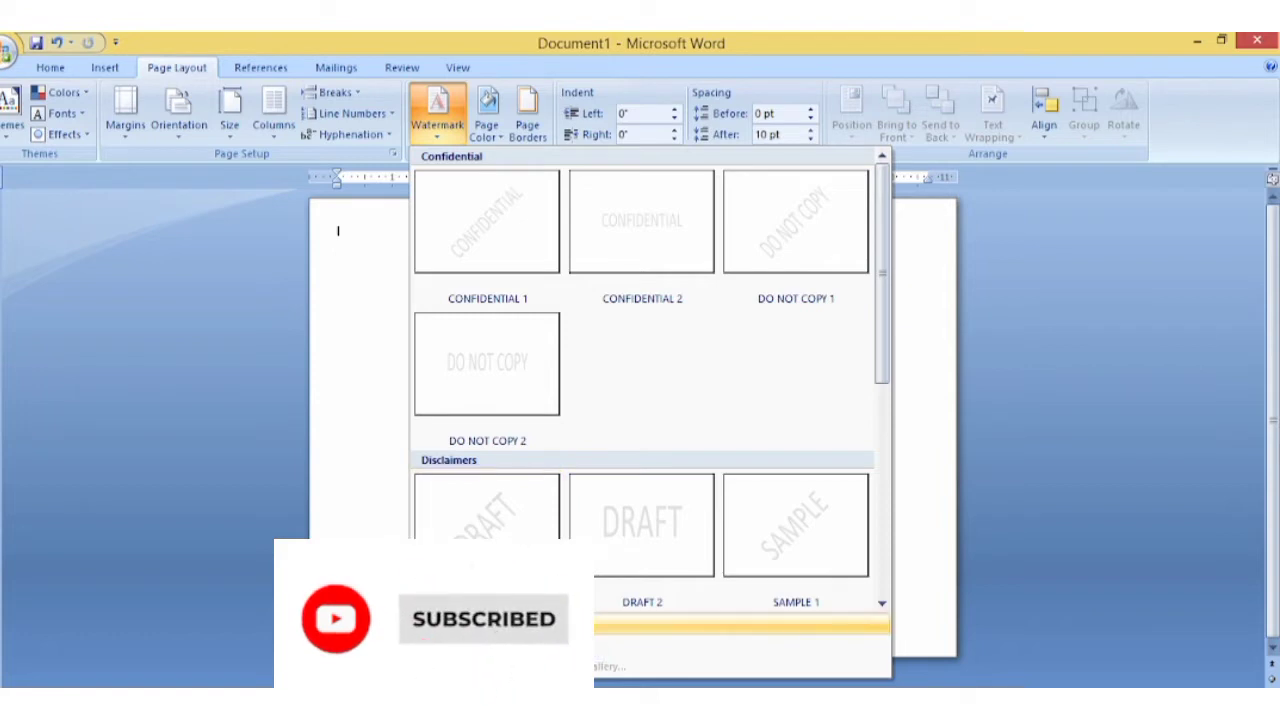
key("Escape")
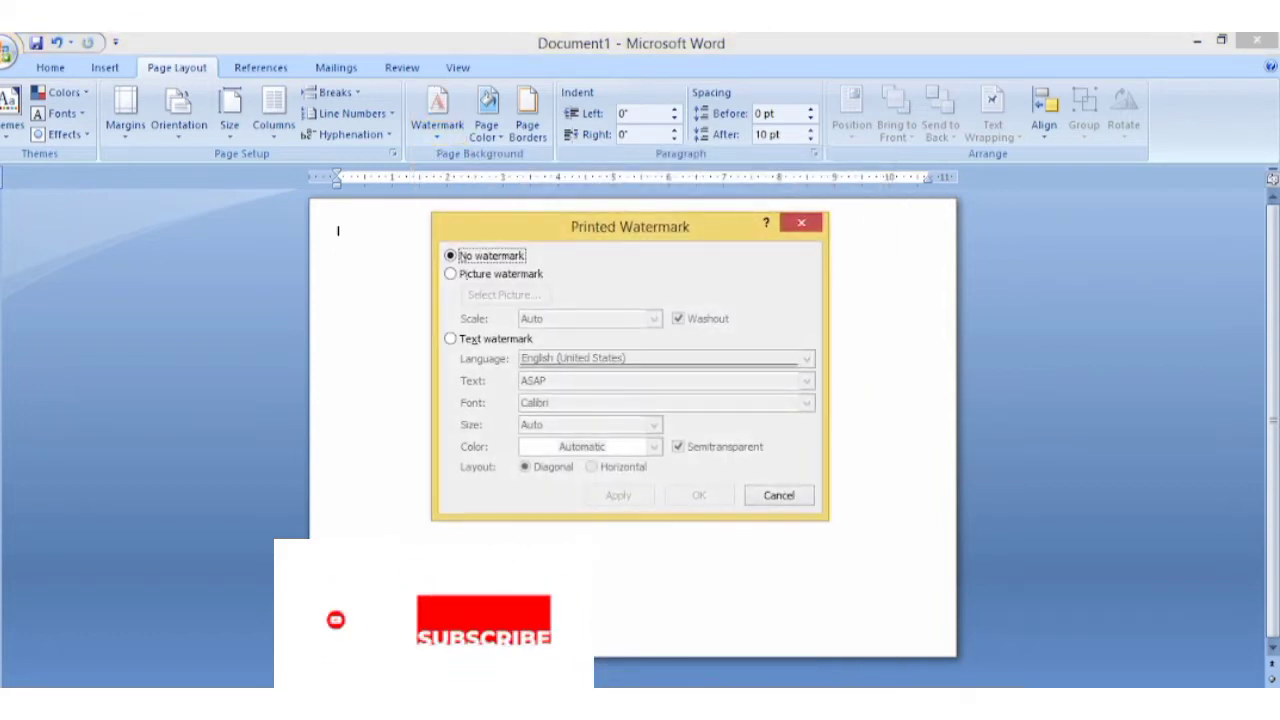
left_click(466, 344)
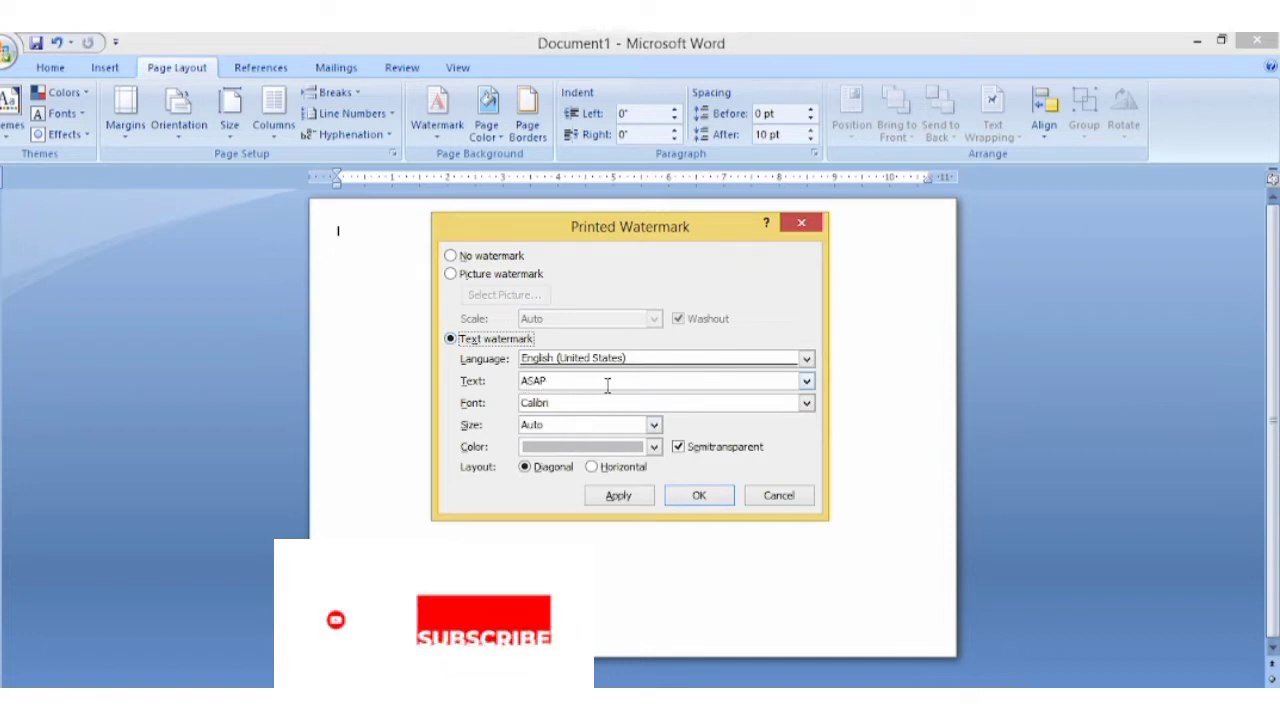
left_click(802, 225)
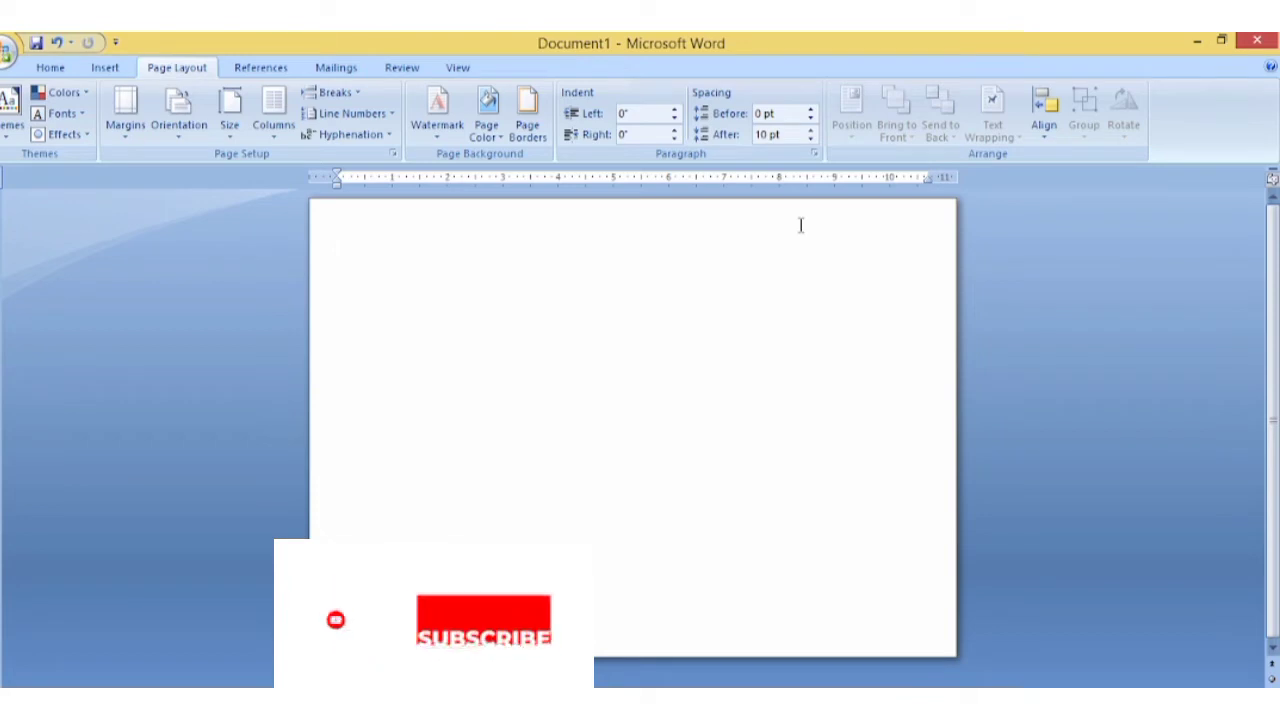
Apply a 3 pt hatched dashed Box page border to the whole document
left_click(520, 138)
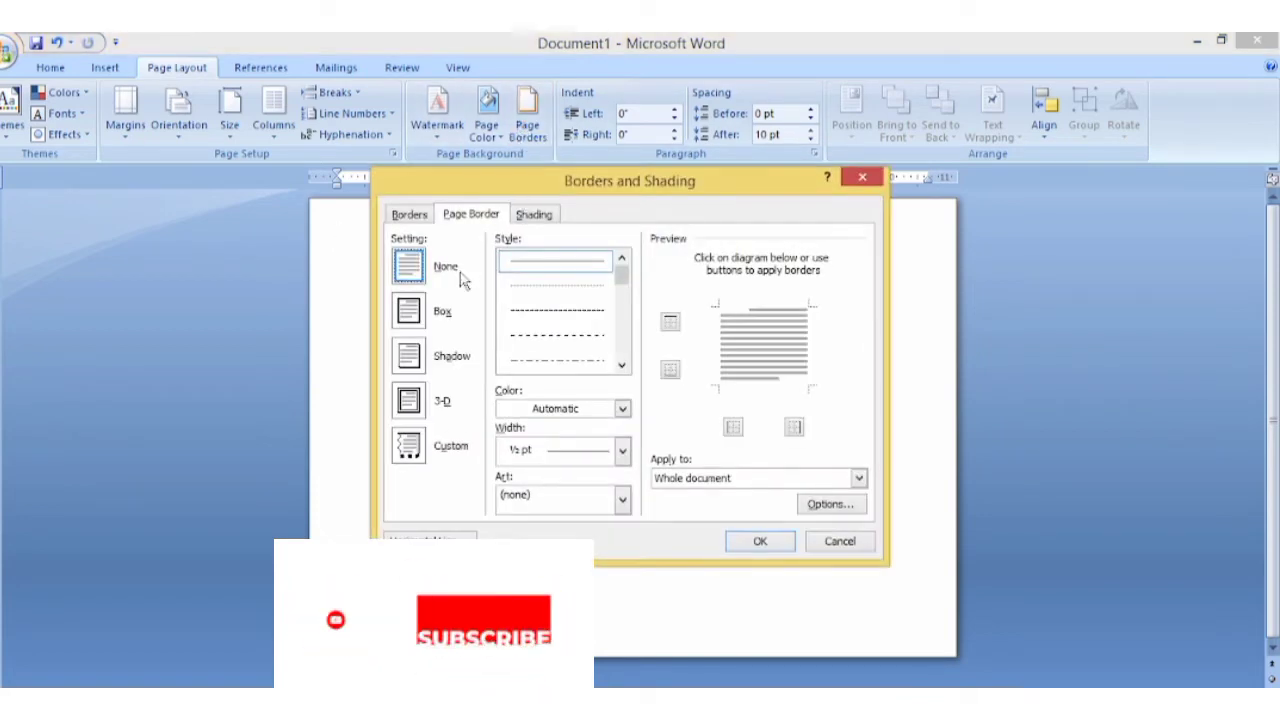
left_click(409, 312)
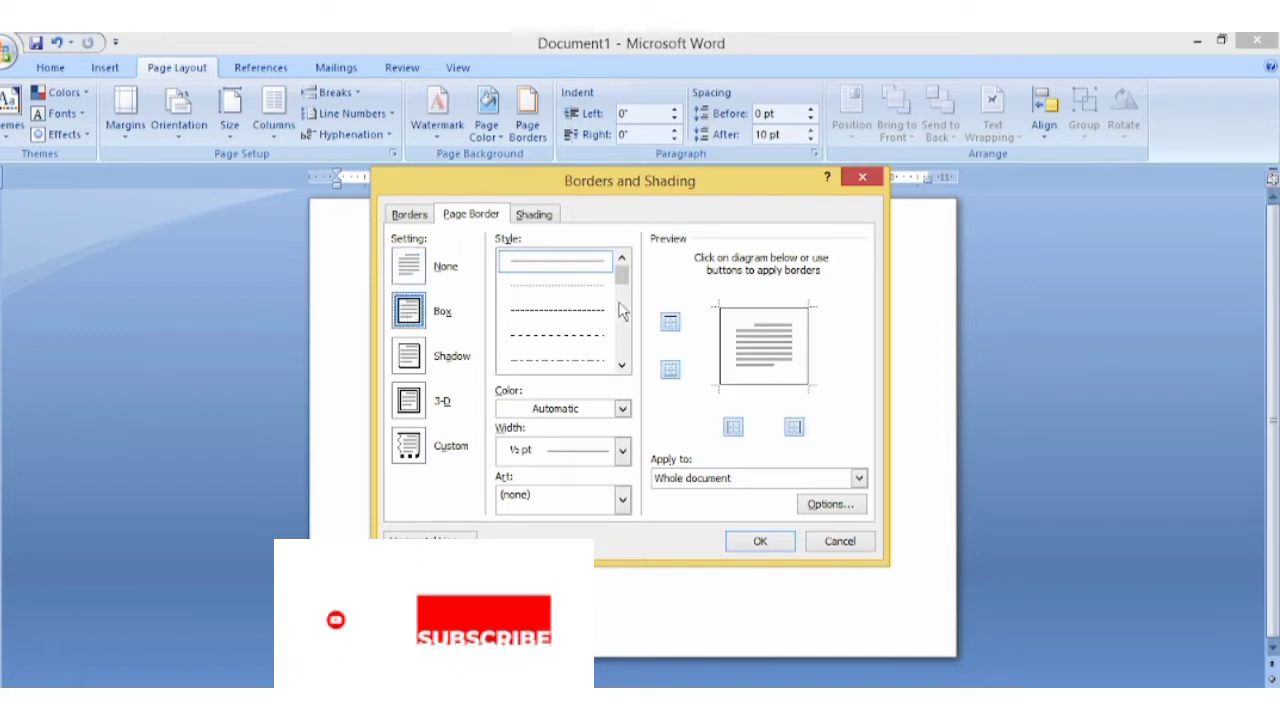
scroll(605, 329, "down", 2)
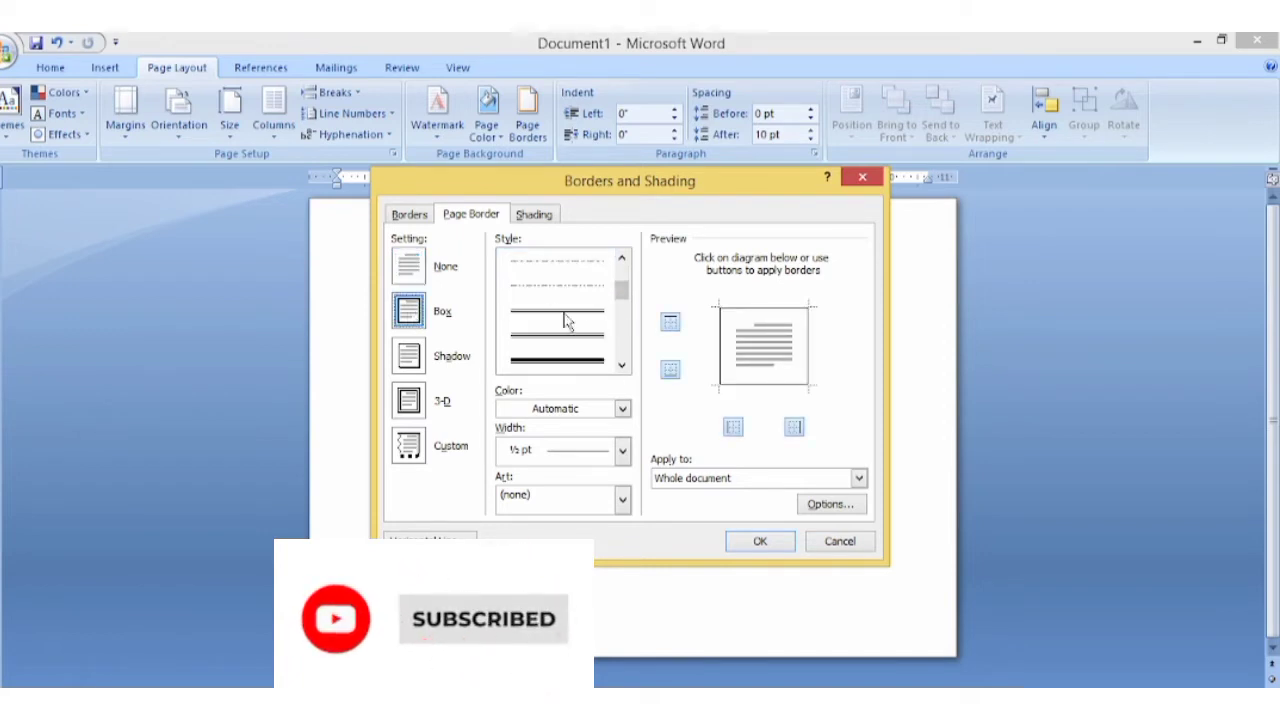
scroll(620, 343, "down", 2)
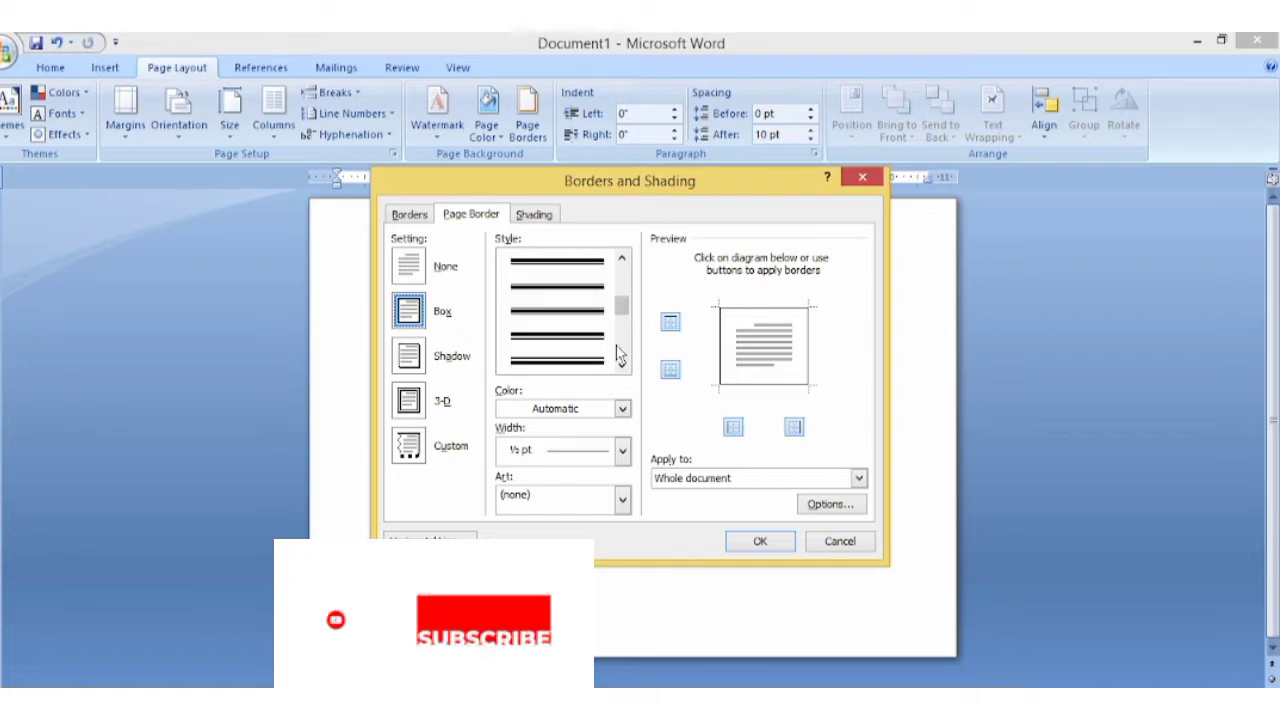
scroll(600, 347, "down", 2)
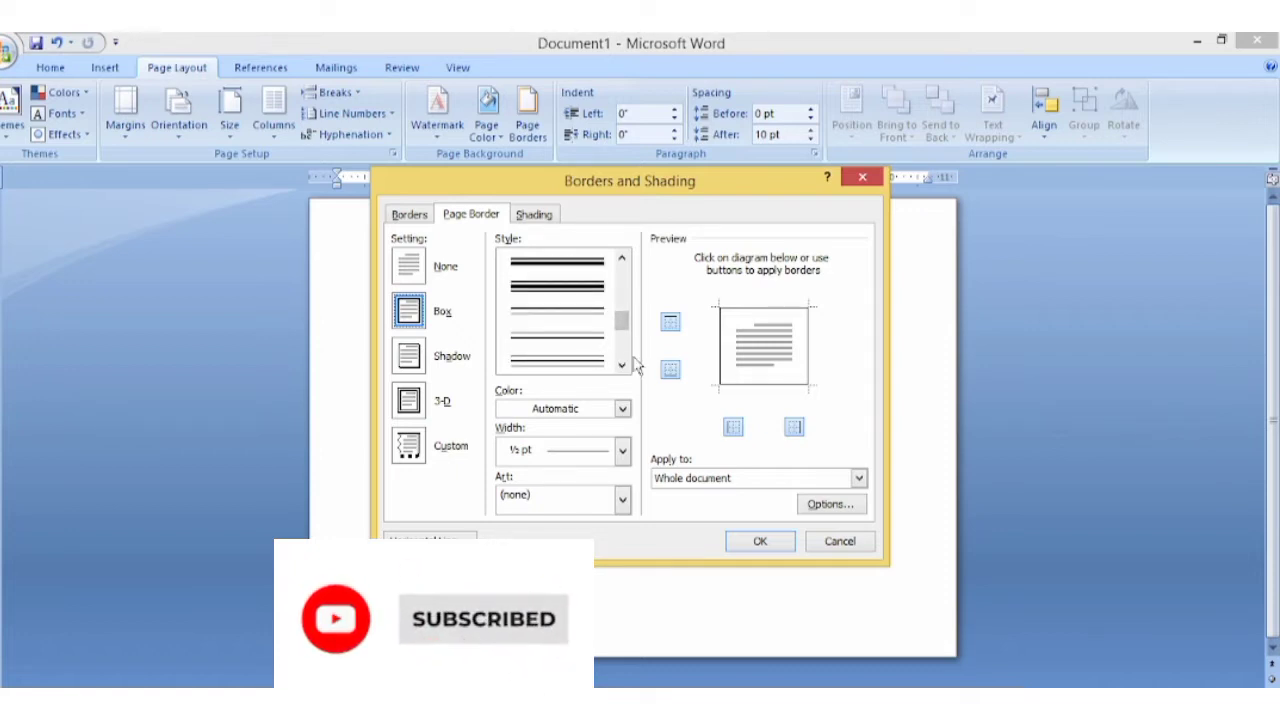
scroll(621, 362, "down", 2)
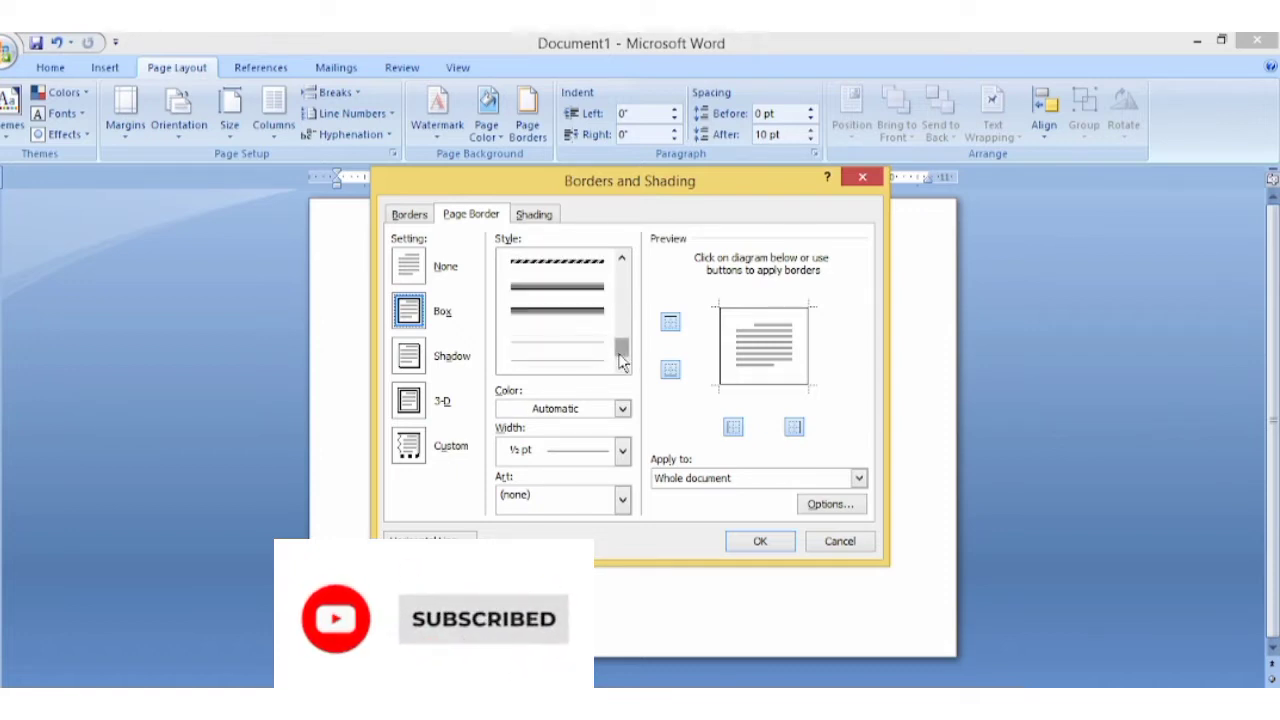
left_click(557, 261)
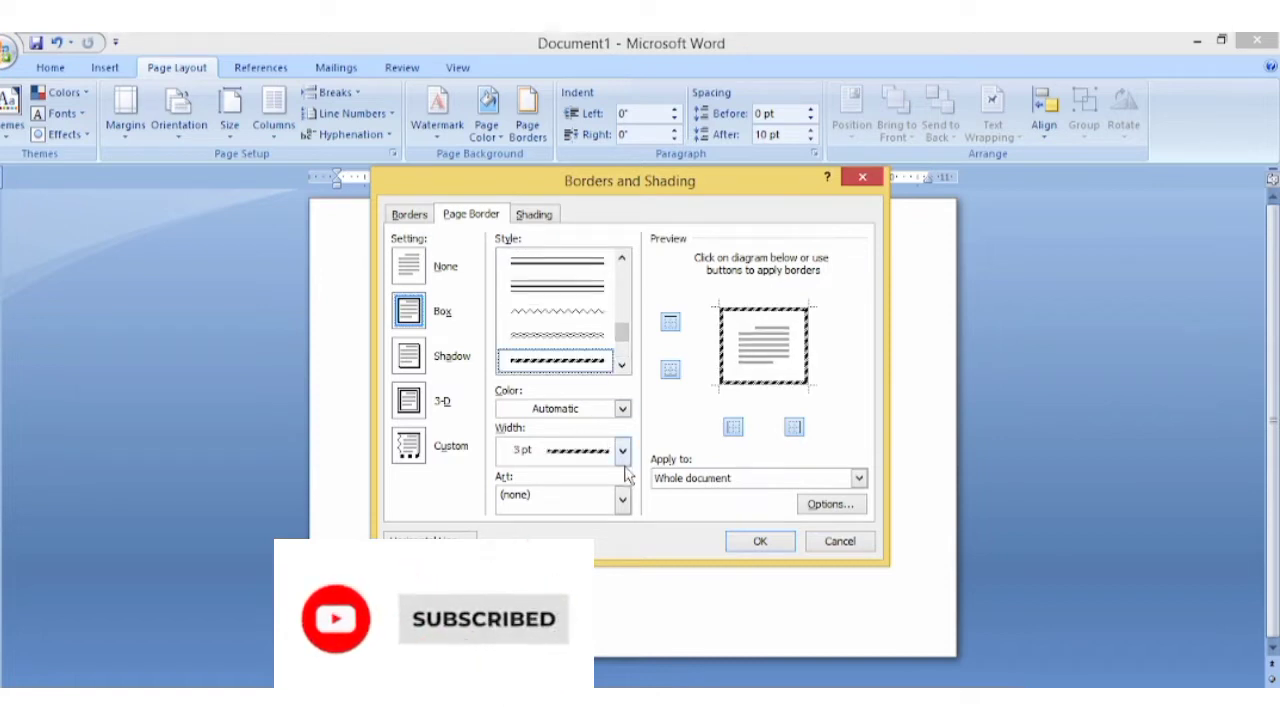
left_click(622, 508)
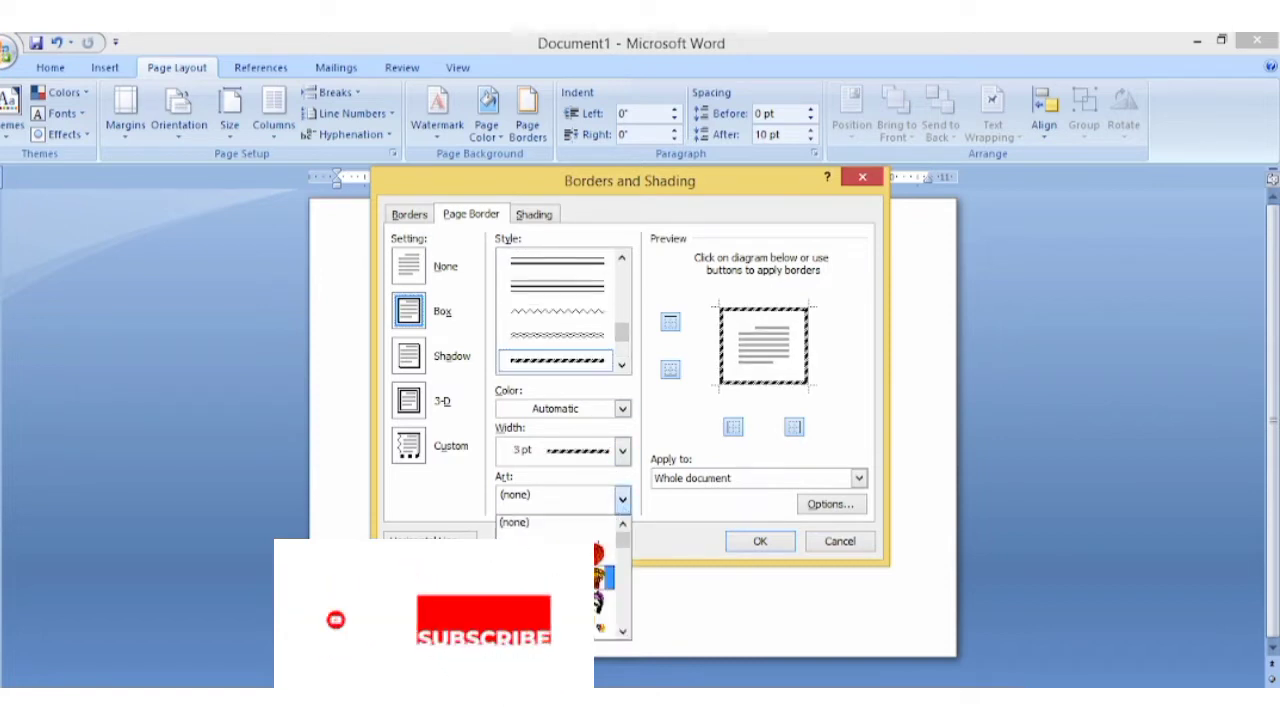
scroll(620, 598, "down", 2)
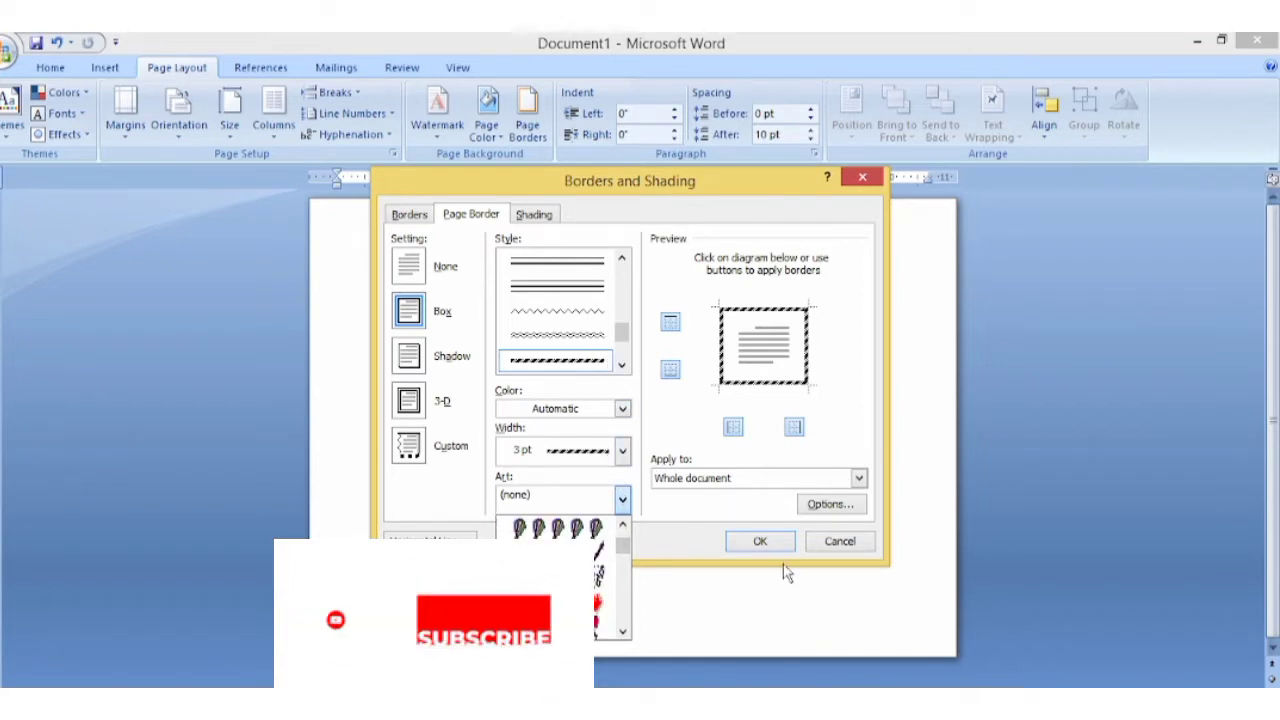
left_click(759, 541)
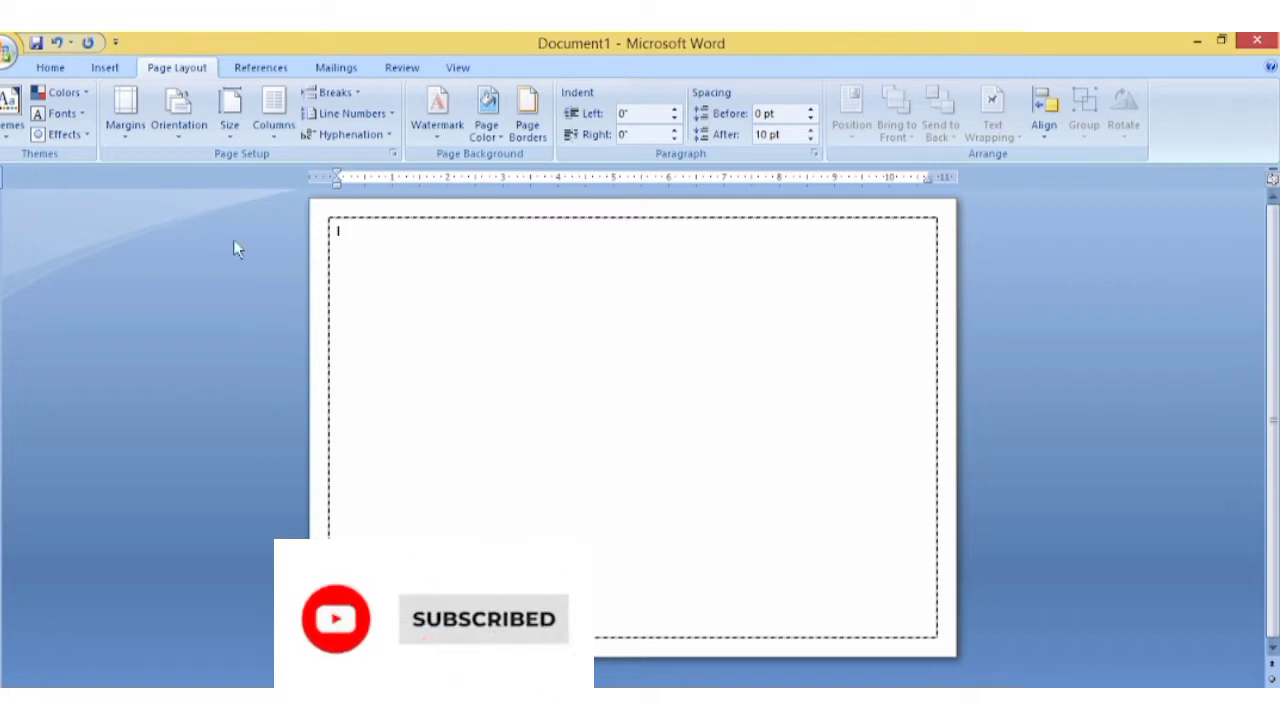
Draw a right triangle at the top-left corner and rotate it to fit against the border
left_click(102, 70)
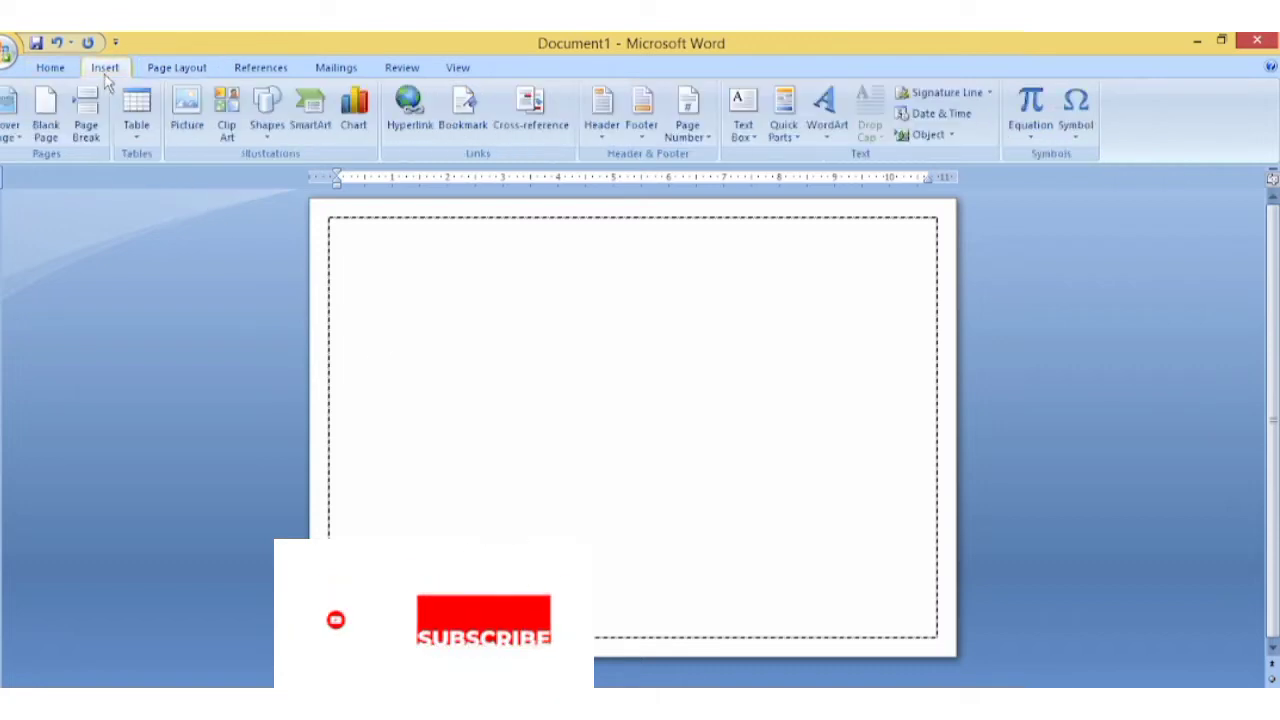
left_click(267, 115)
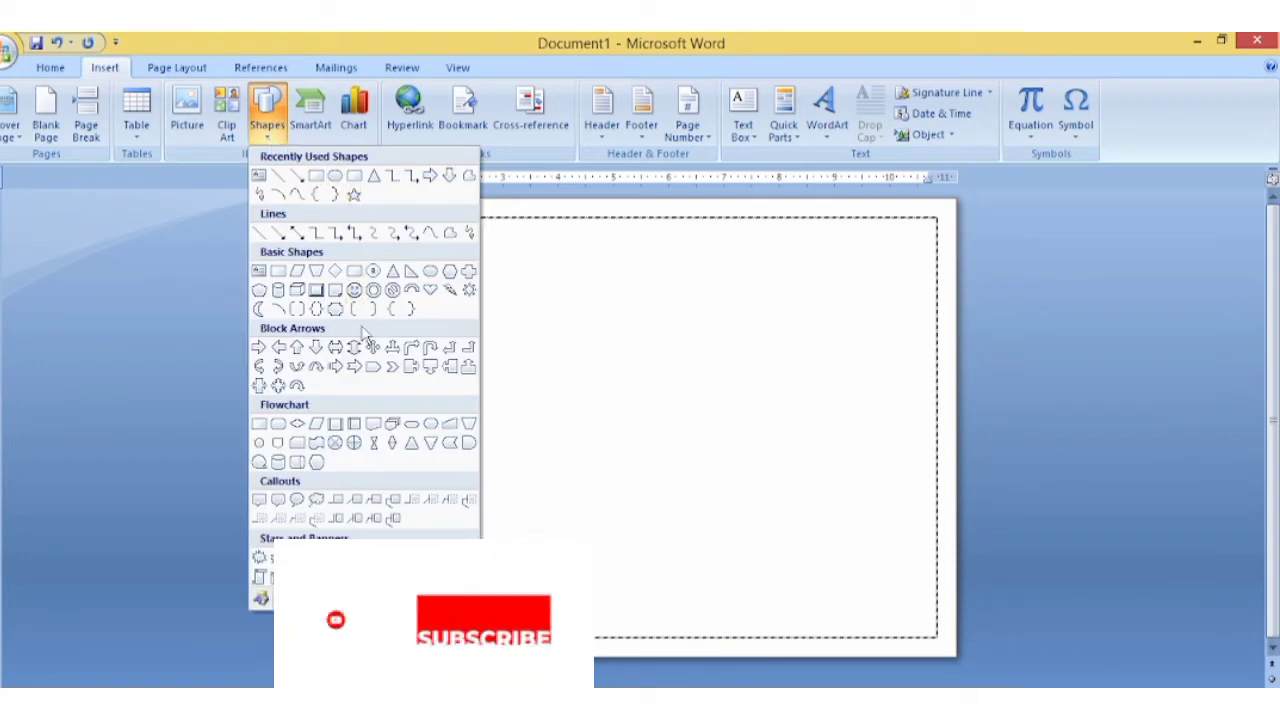
left_click(409, 272)
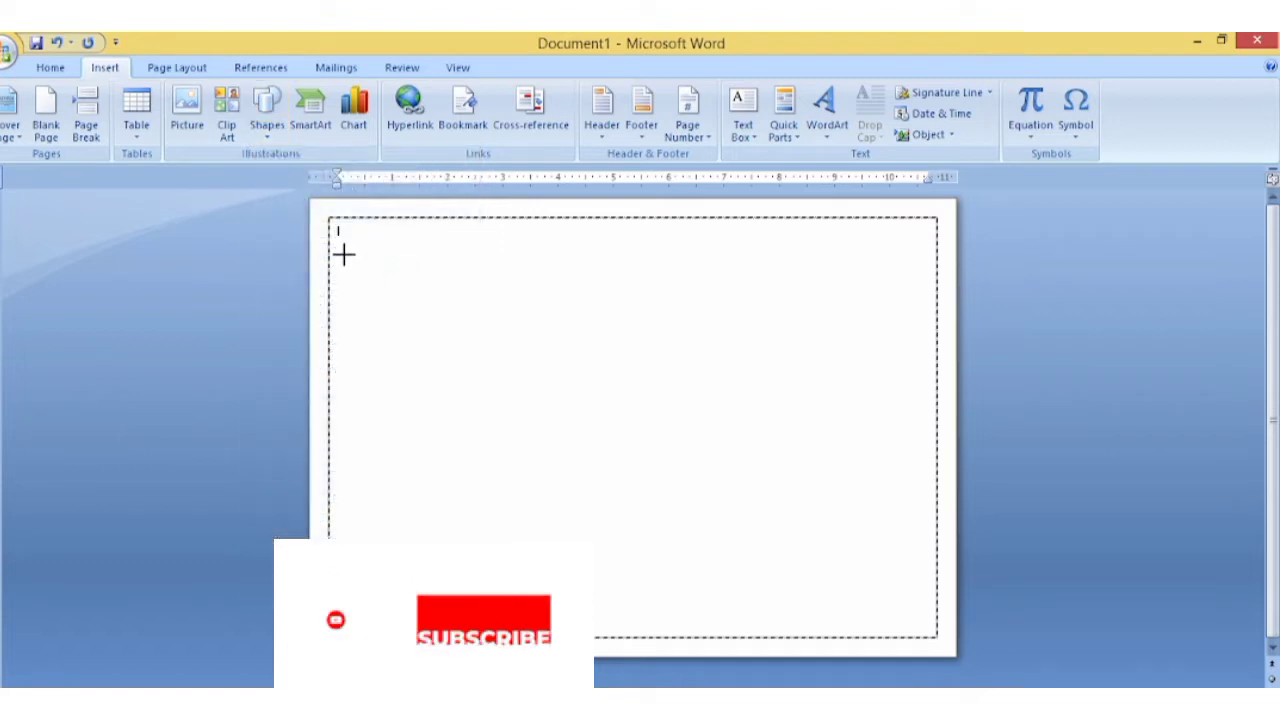
left_click_drag(343, 257, 397, 320)
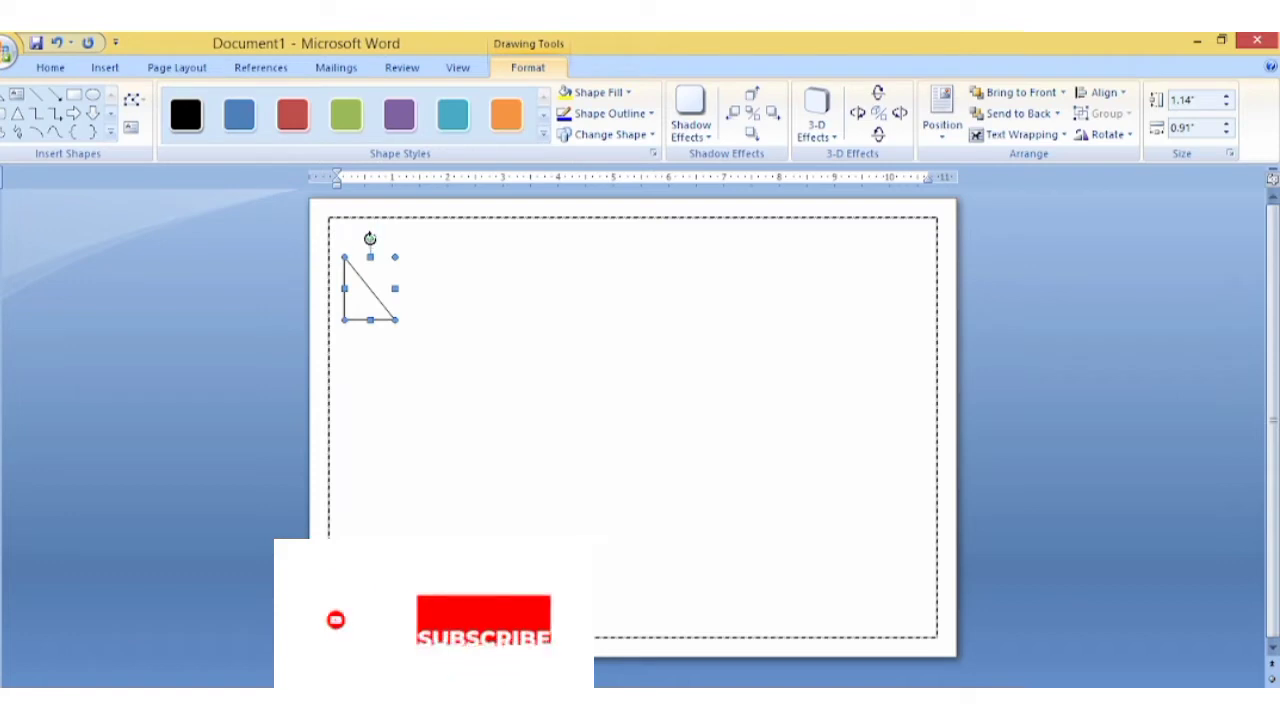
mouse_move(371, 243)
left_mouse_down()
mouse_move(404, 291)
mouse_move(347, 238)
left_mouse_up()
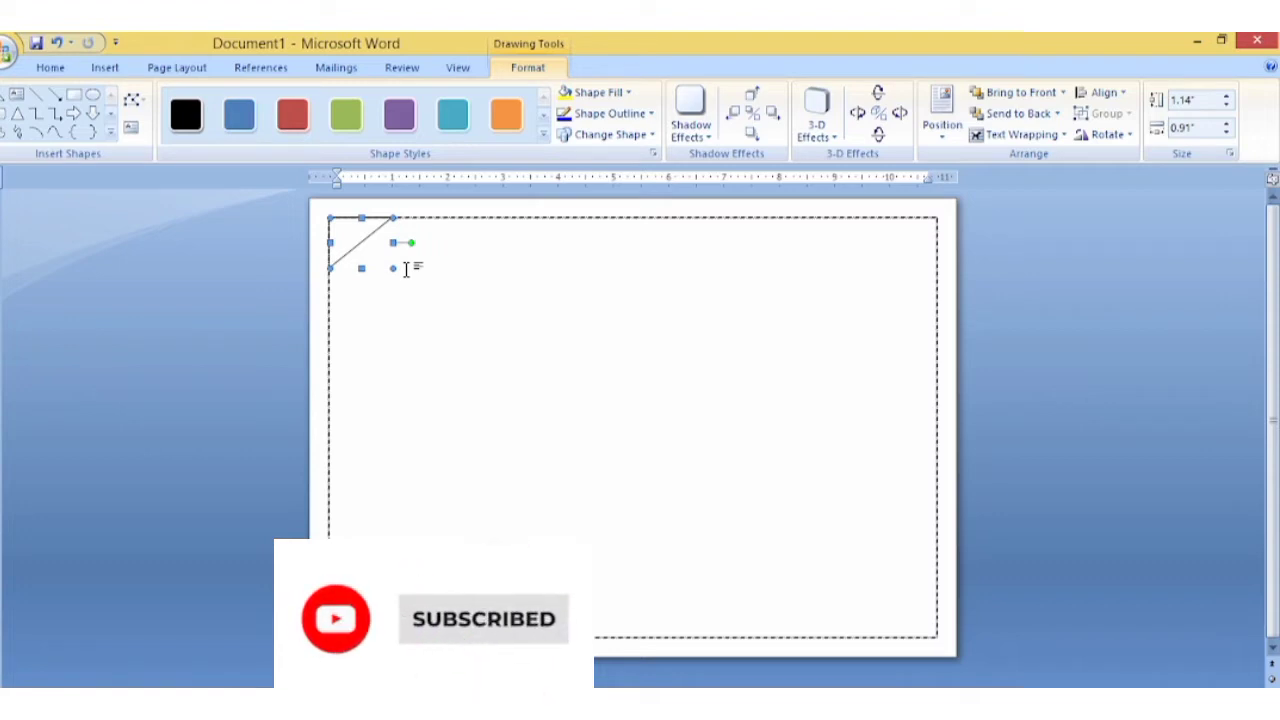
Give the corner triangle the green shape style and make a copy of it
left_click(345, 115)
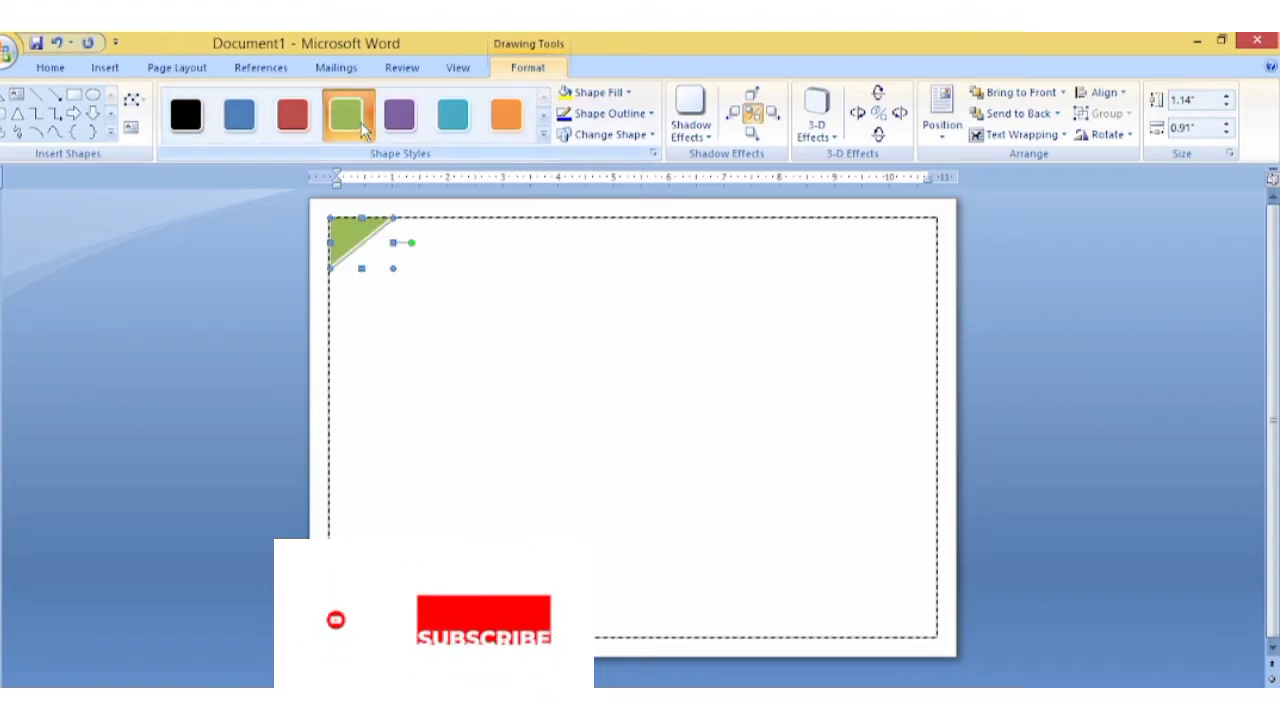
key("Right")
key("Down")
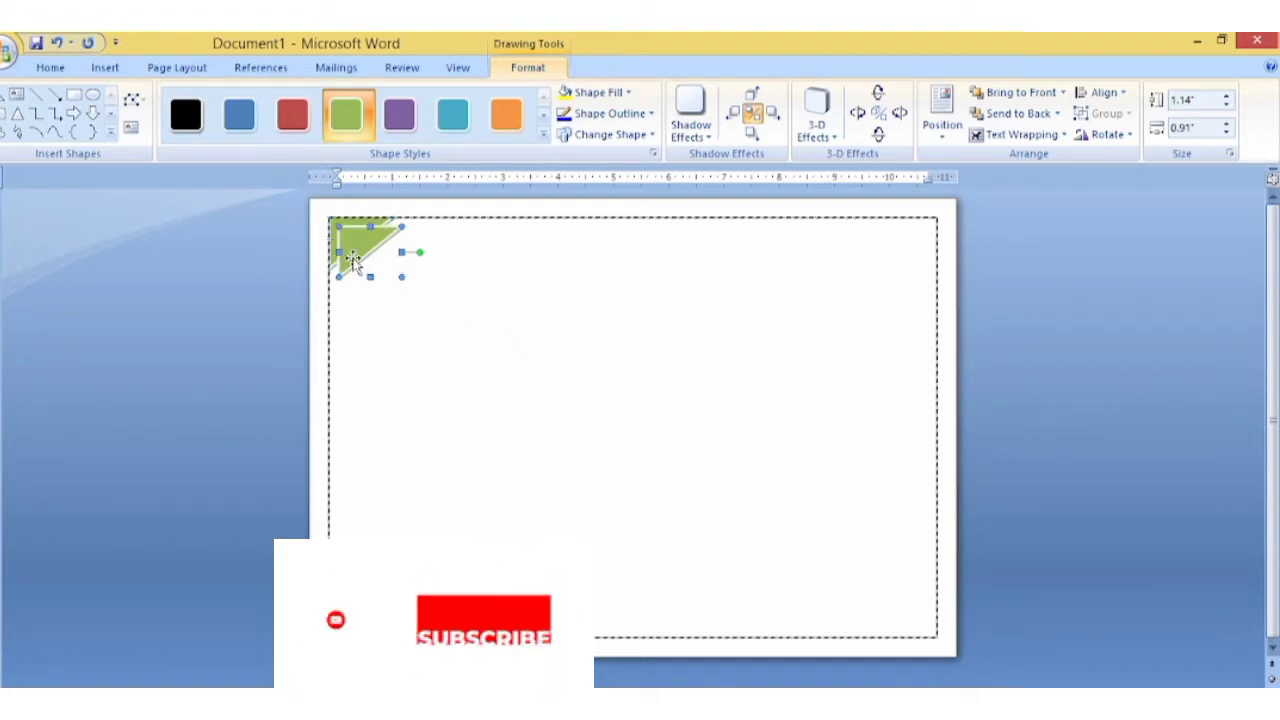
key("Right")
key("Right")
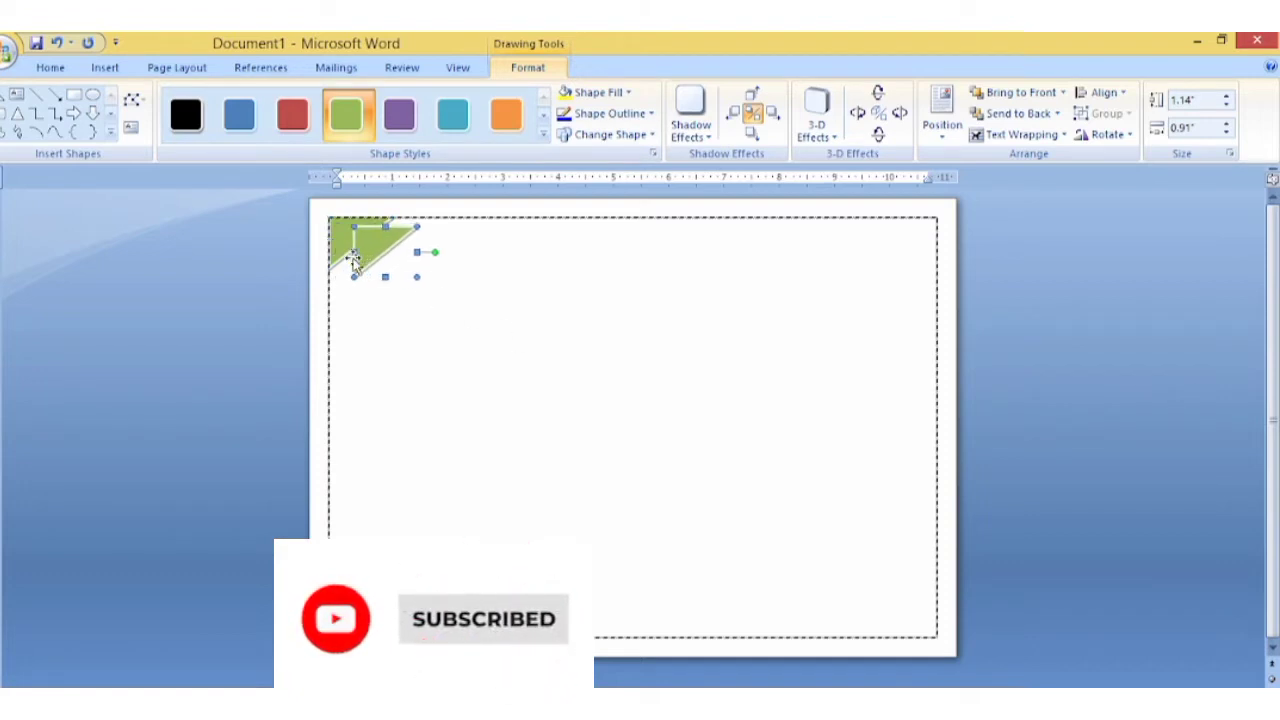
Move the triangle copy into the bottom-right corner and rotate it to mirror the top-left one
mouse_move(380, 256)
left_mouse_down()
mouse_move(734, 463)
mouse_move(814, 578)
left_mouse_up()
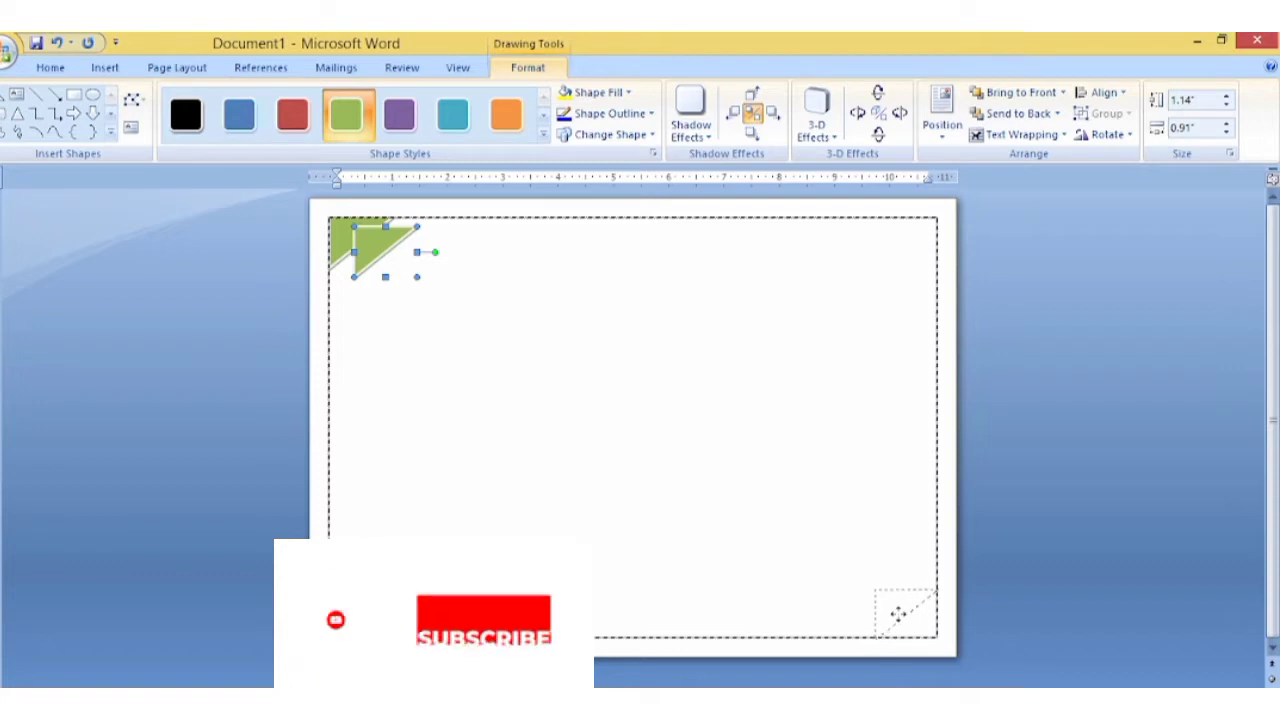
left_click_drag(891, 617, 893, 617)
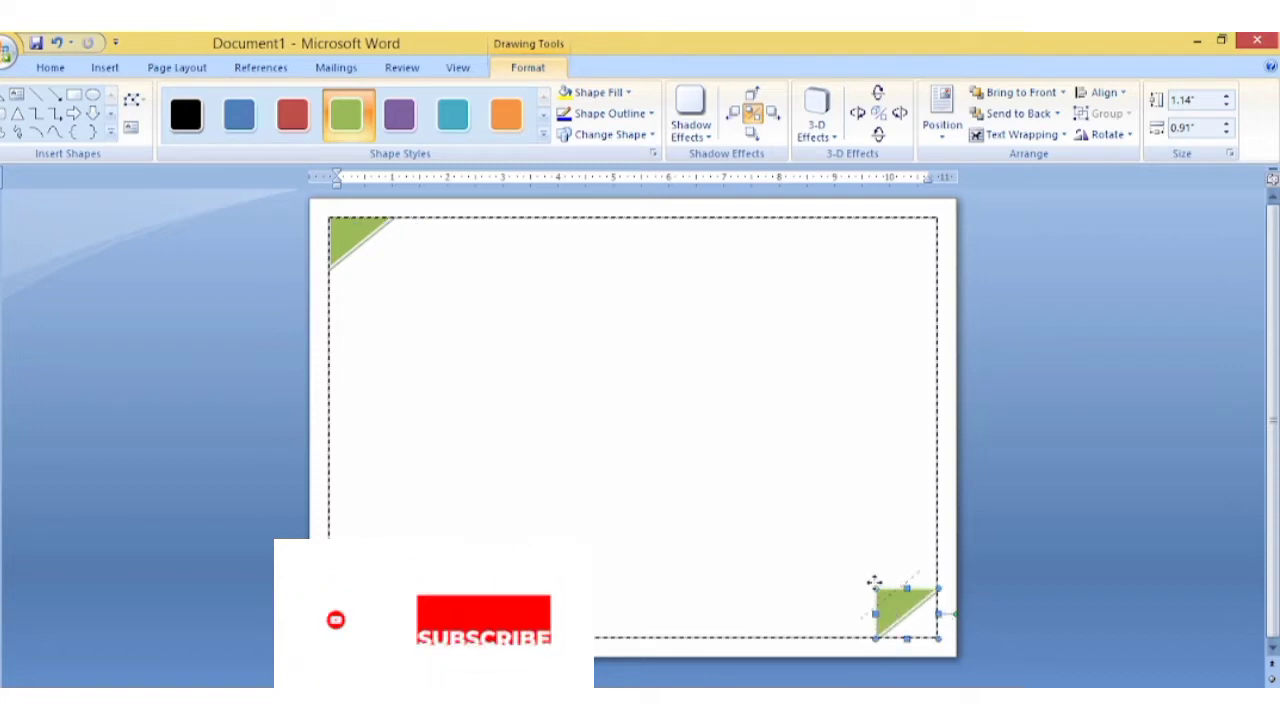
left_click_drag(890, 605, 859, 579)
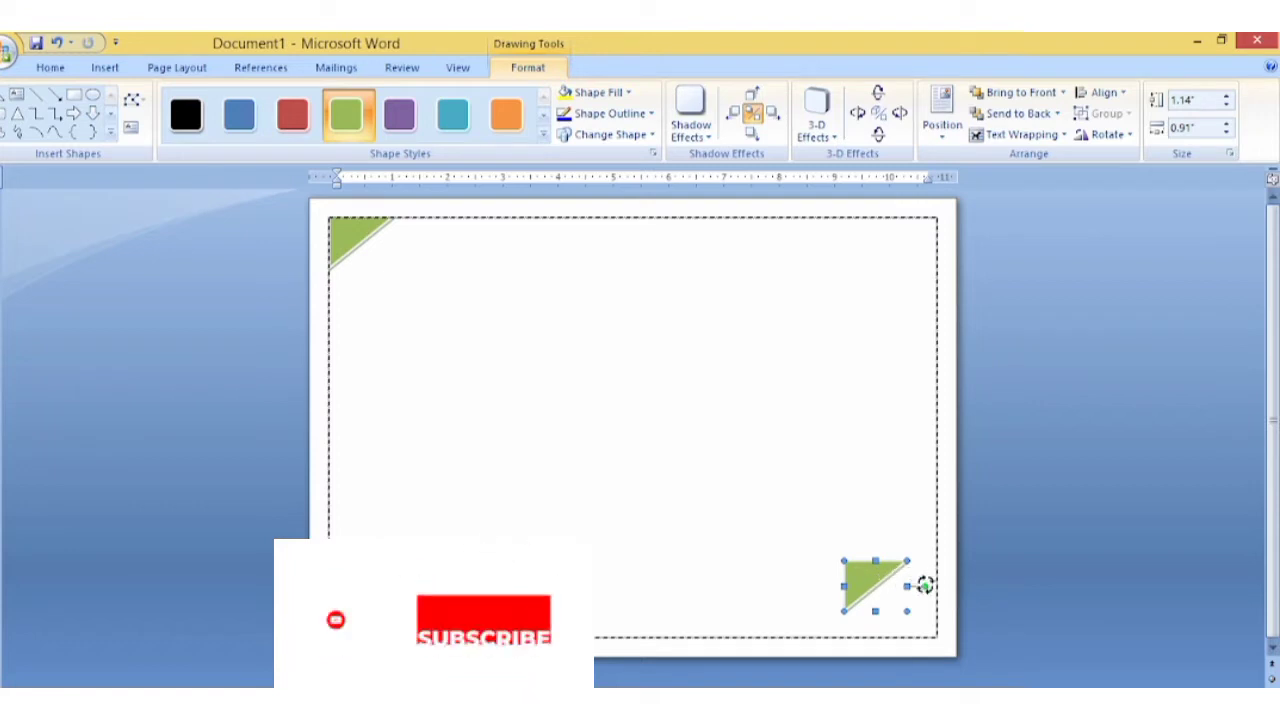
mouse_move(924, 587)
left_mouse_down()
mouse_move(866, 529)
mouse_move(845, 535)
mouse_move(845, 585)
left_mouse_up()
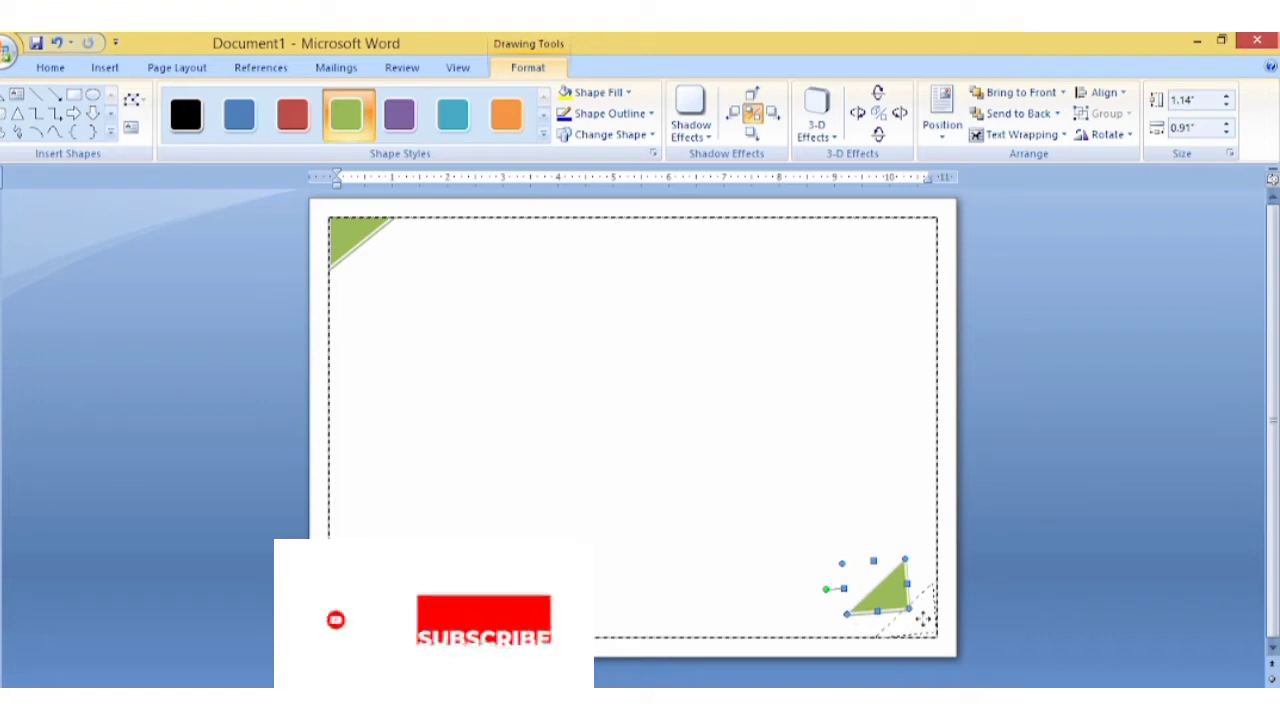
left_click_drag(921, 619, 925, 622)
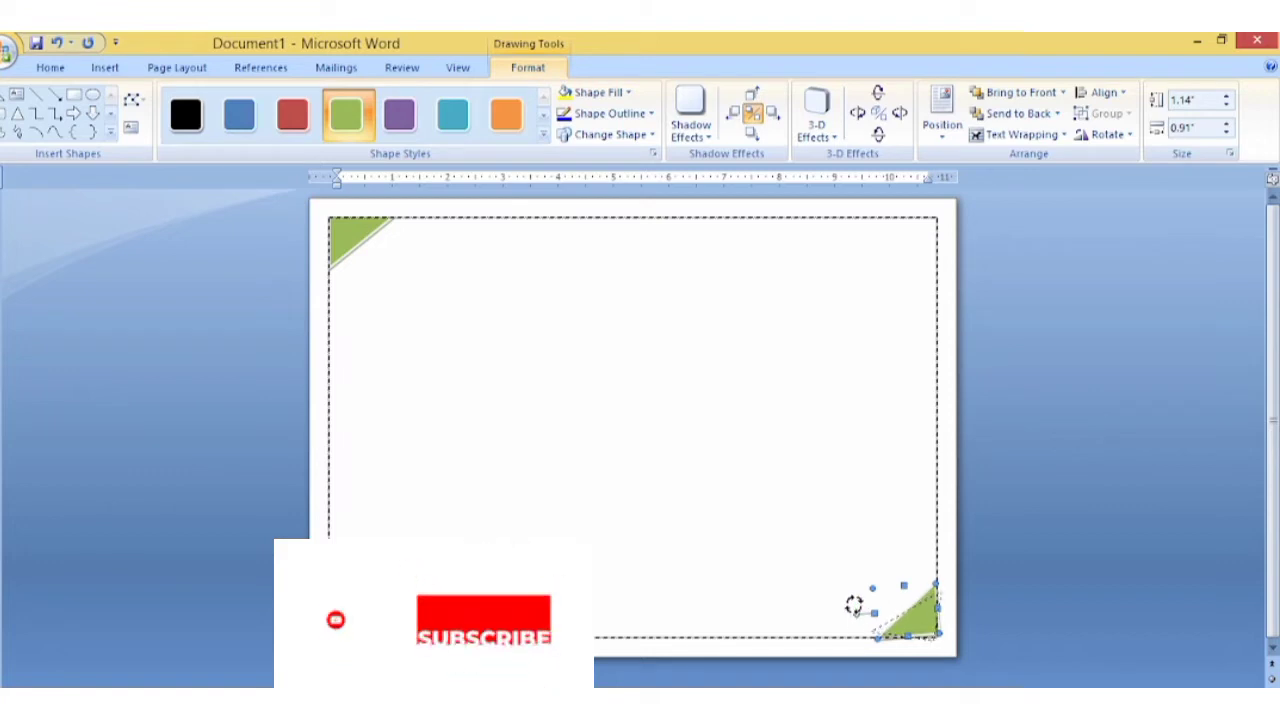
left_click_drag(853, 608, 856, 604)
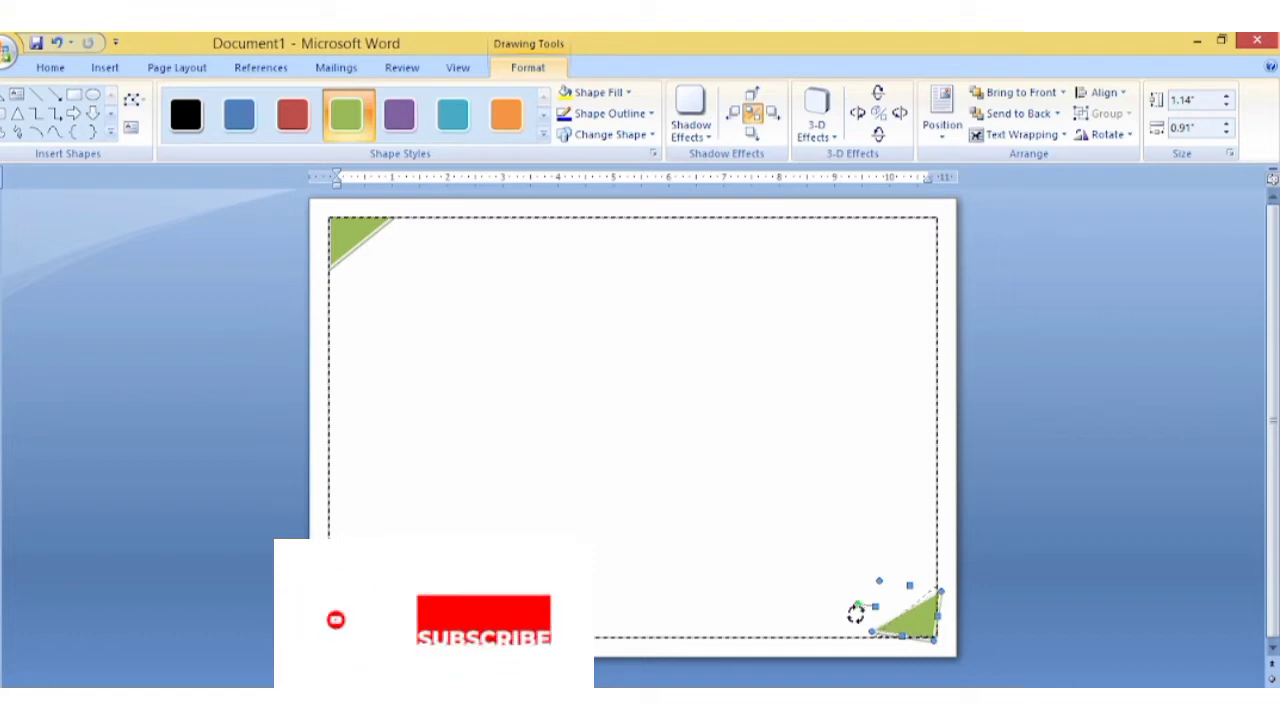
left_click_drag(855, 611, 854, 613)
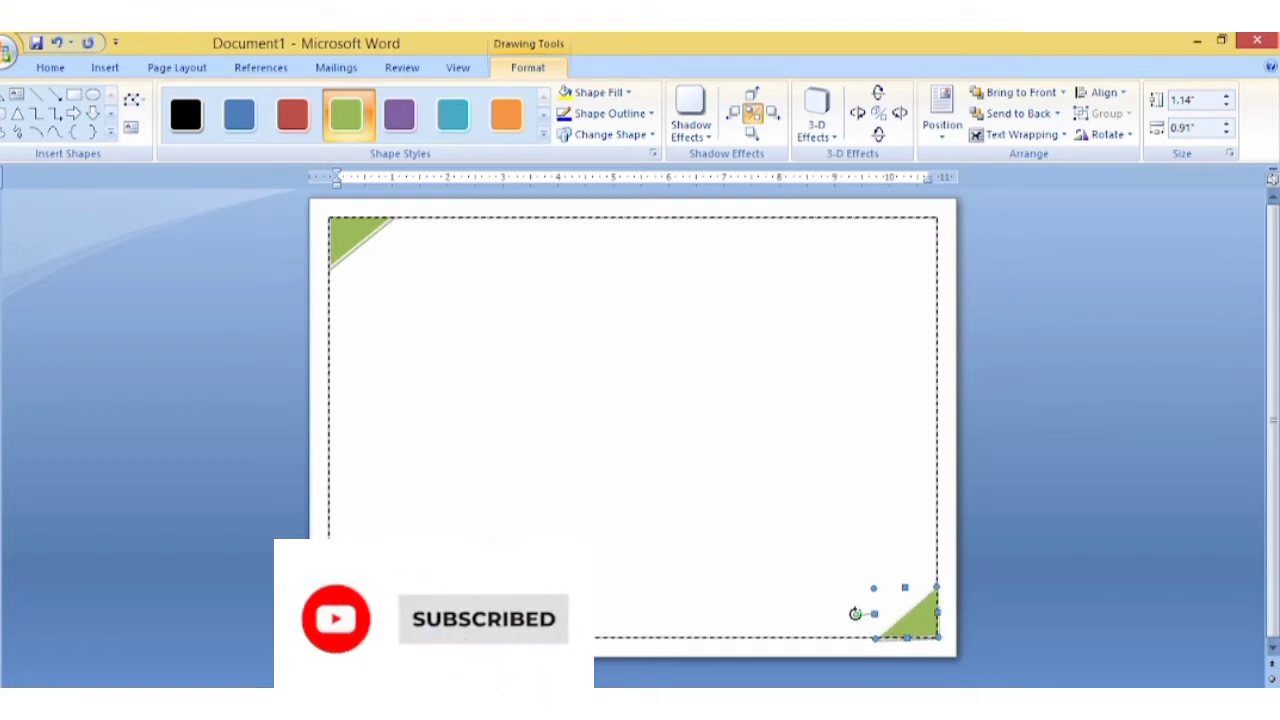
Type the training-centre heading and the 'CETIFICTE OF CHIEVEMENT' title line below it
left_click(852, 515)
left_click(394, 234)
type("JAVED")
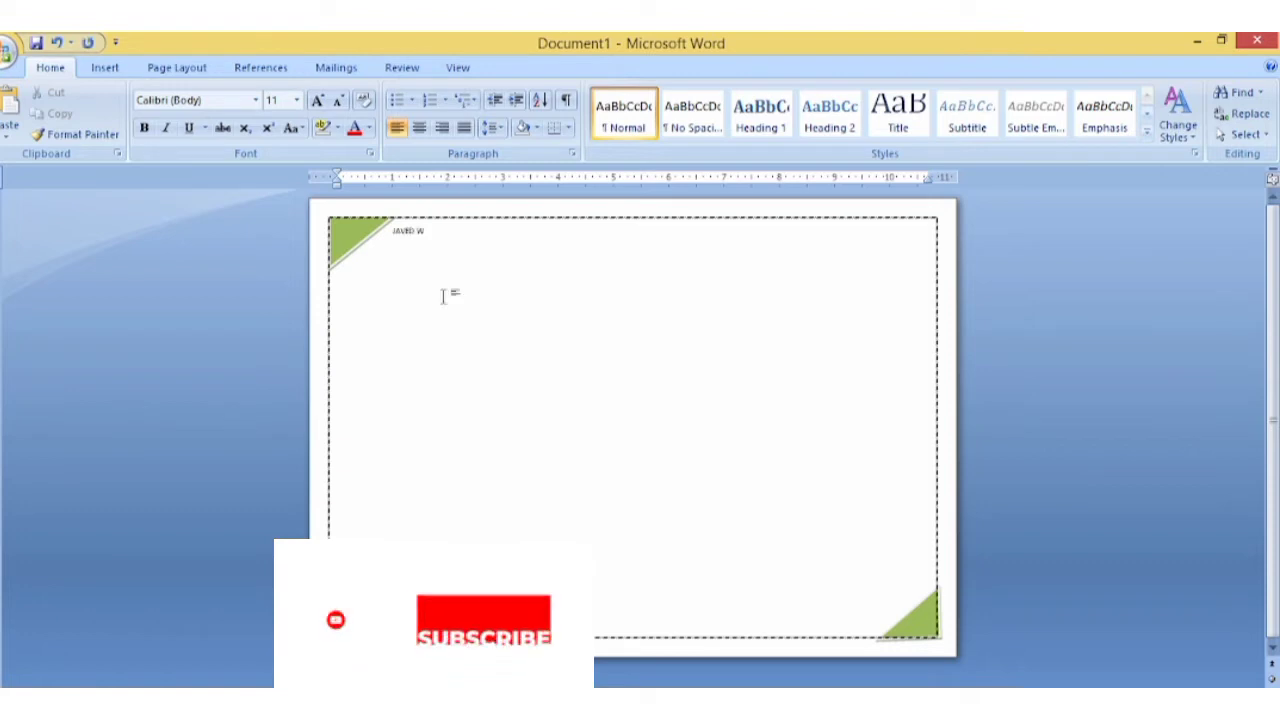
type("WAZIR TE")
type("CH COMPUTER TRANING")
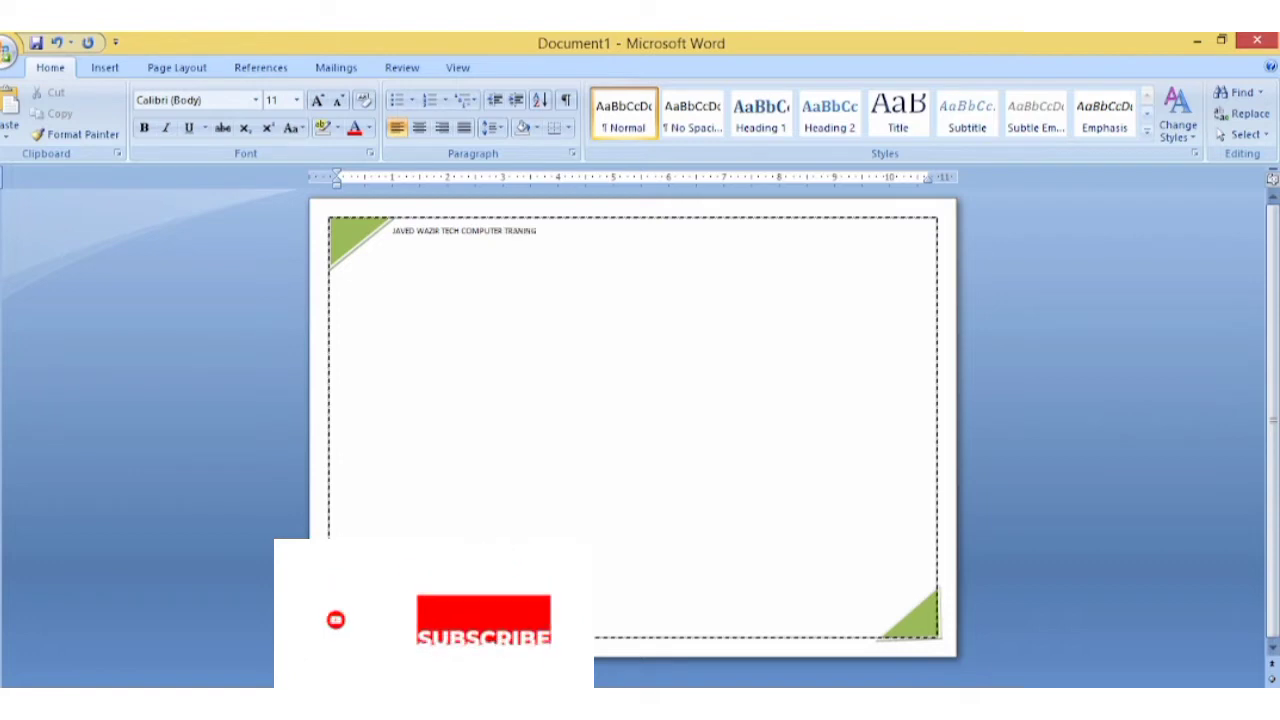
type("CENTER")
key("Return")
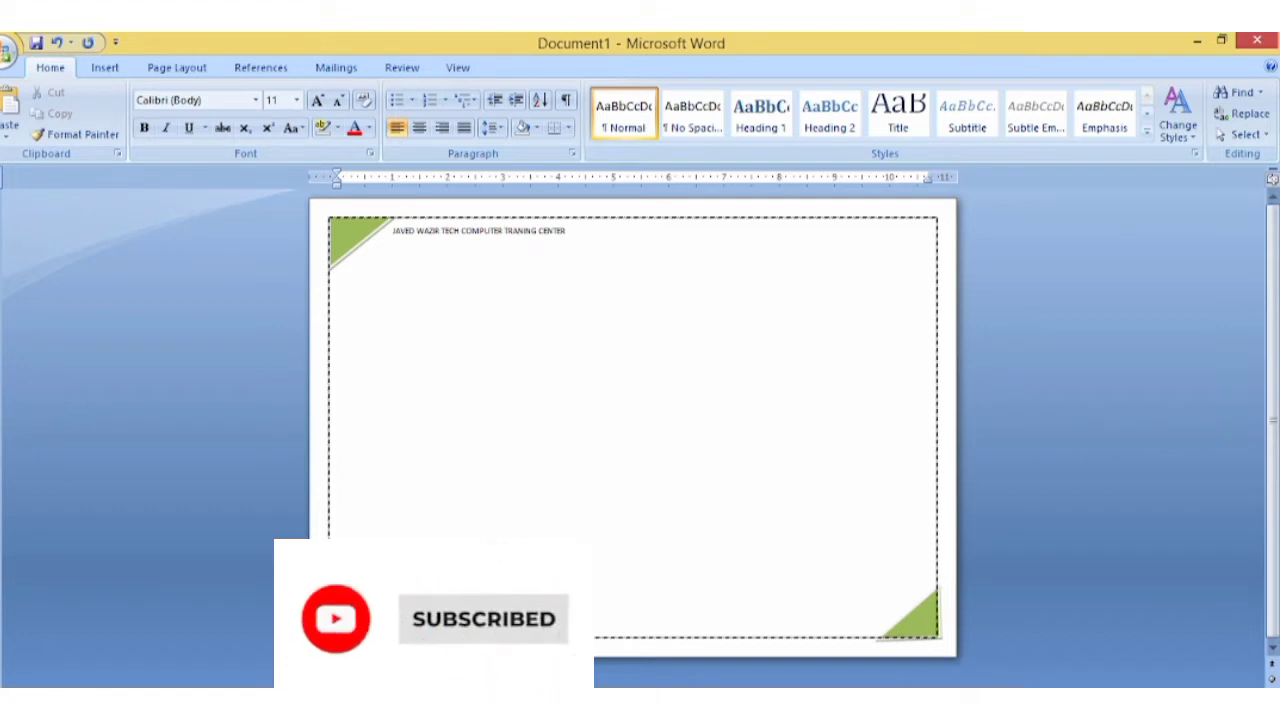
type("TIF")
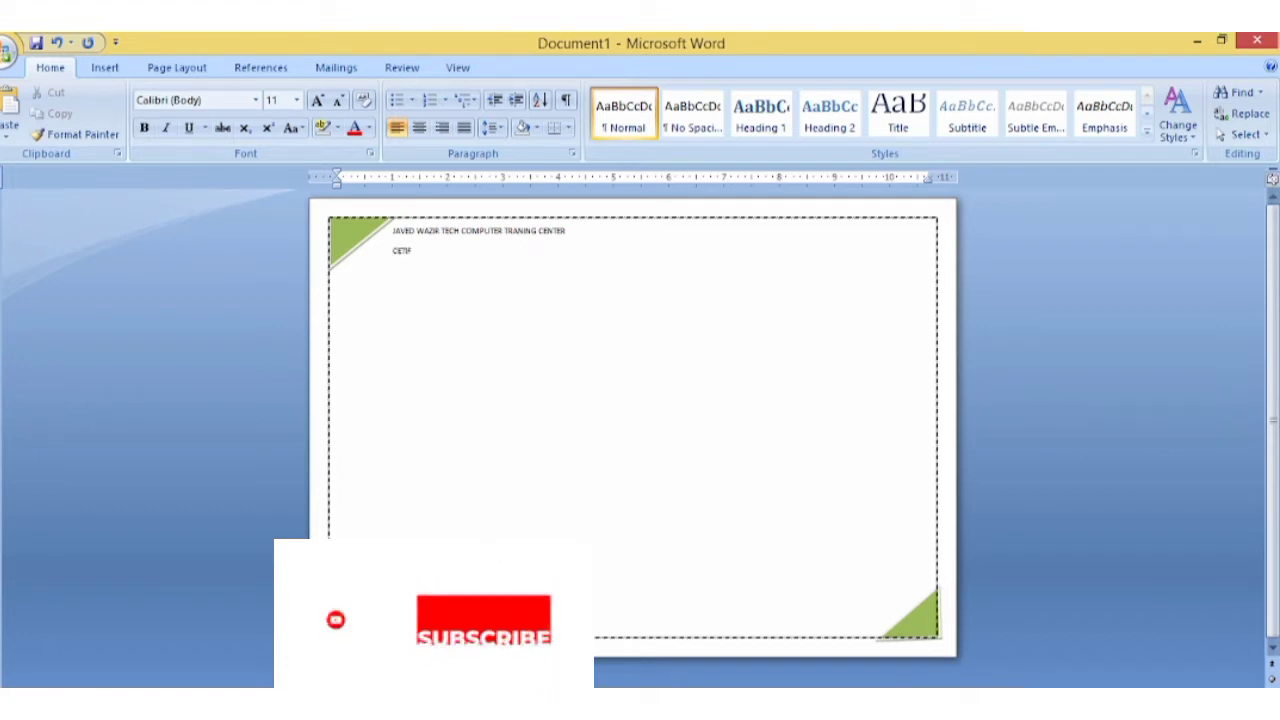
type("ICTE OF")
type(" CHIEVEMENT")
Add a tab-indented 'NAME:' line with the recipient's name, then start a new line
key("Return")
key("Tab")
key("Tab")
type("NME")
key("BackSpace")
type("ME: A")
type("HMAD KHAN")
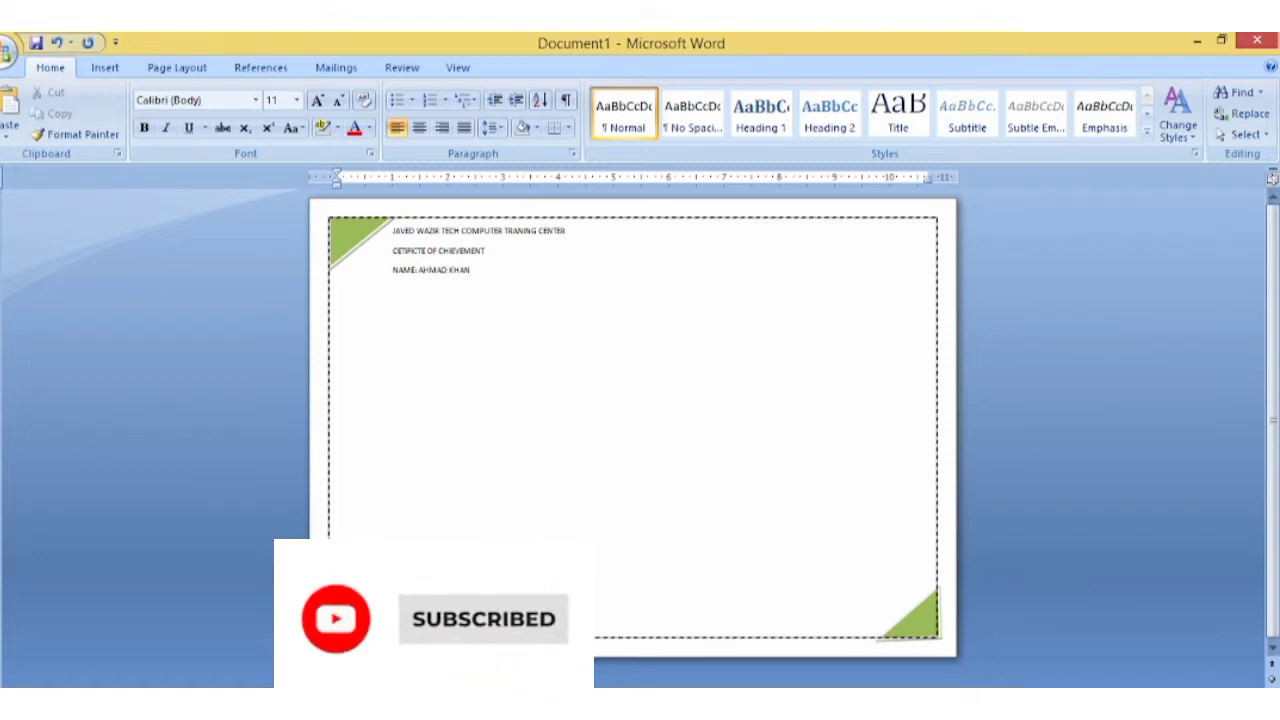
key("Return")
type("FOR")
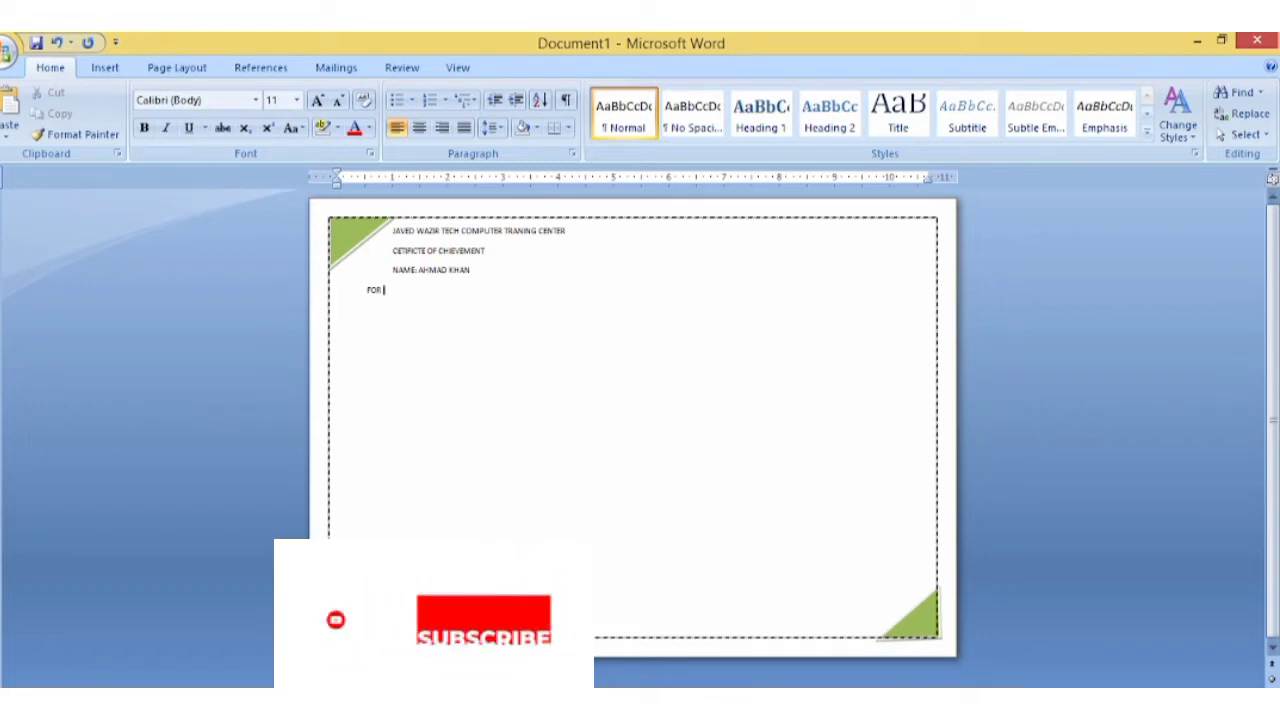
Type 'SUCCUSSFULLY COMPLETAING' and 'DIPLOMA IN COMPUTER APPLICATION', then begin the tabbed 'DATE:04-05-' line
type("SUCCUSS")
type("FULLY")
type("M")
type("P")
type("TAIN")
type("G")
type("DIPLOM")
type("A ")
type("IN")
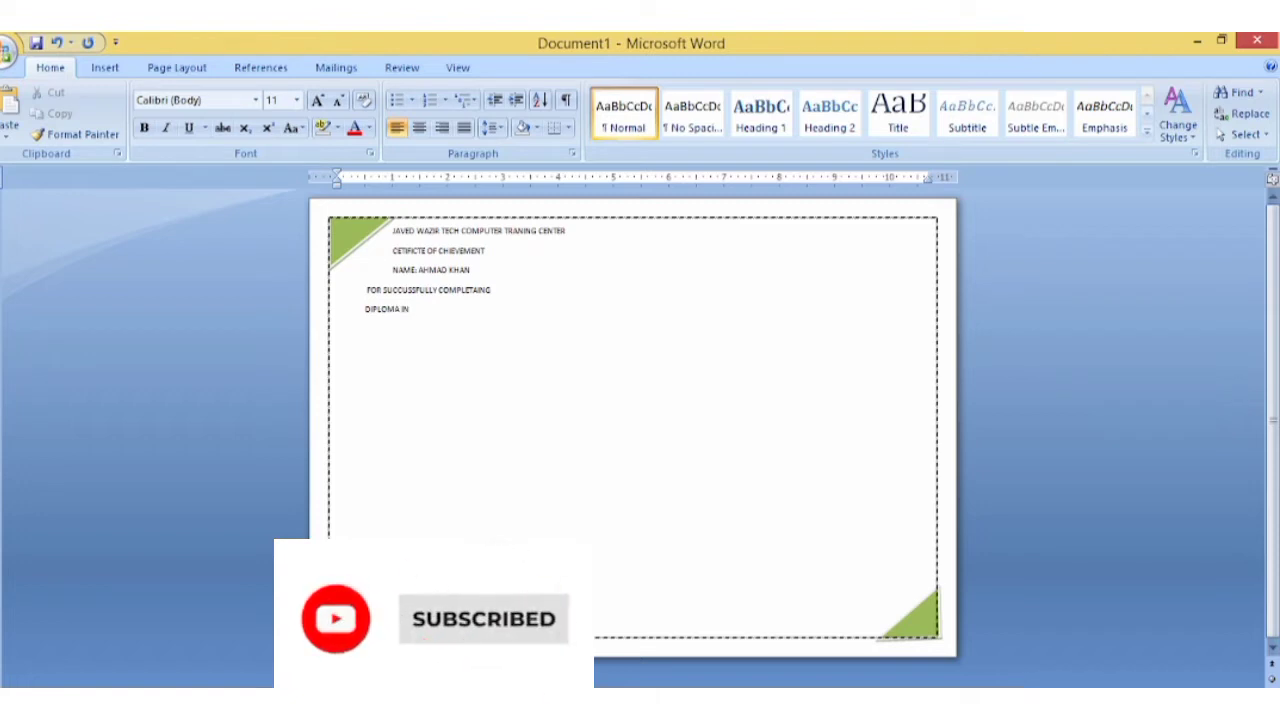
type(" COMPU")
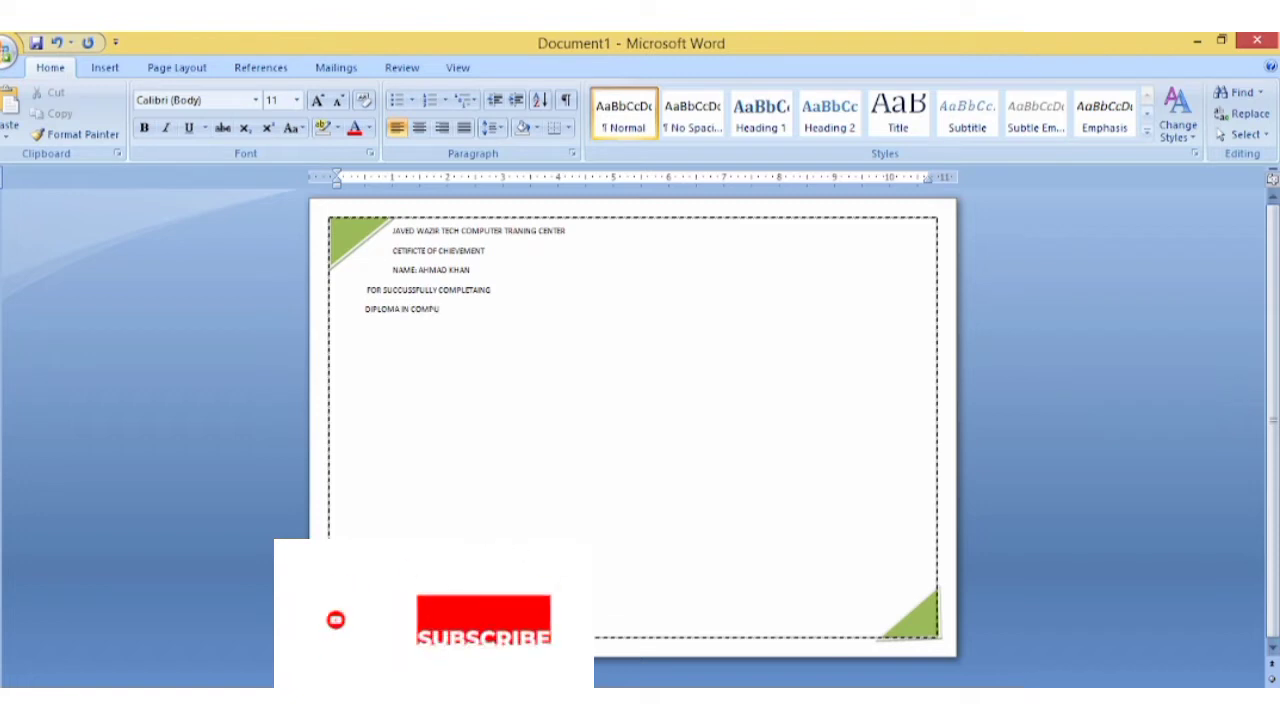
type("TER ")
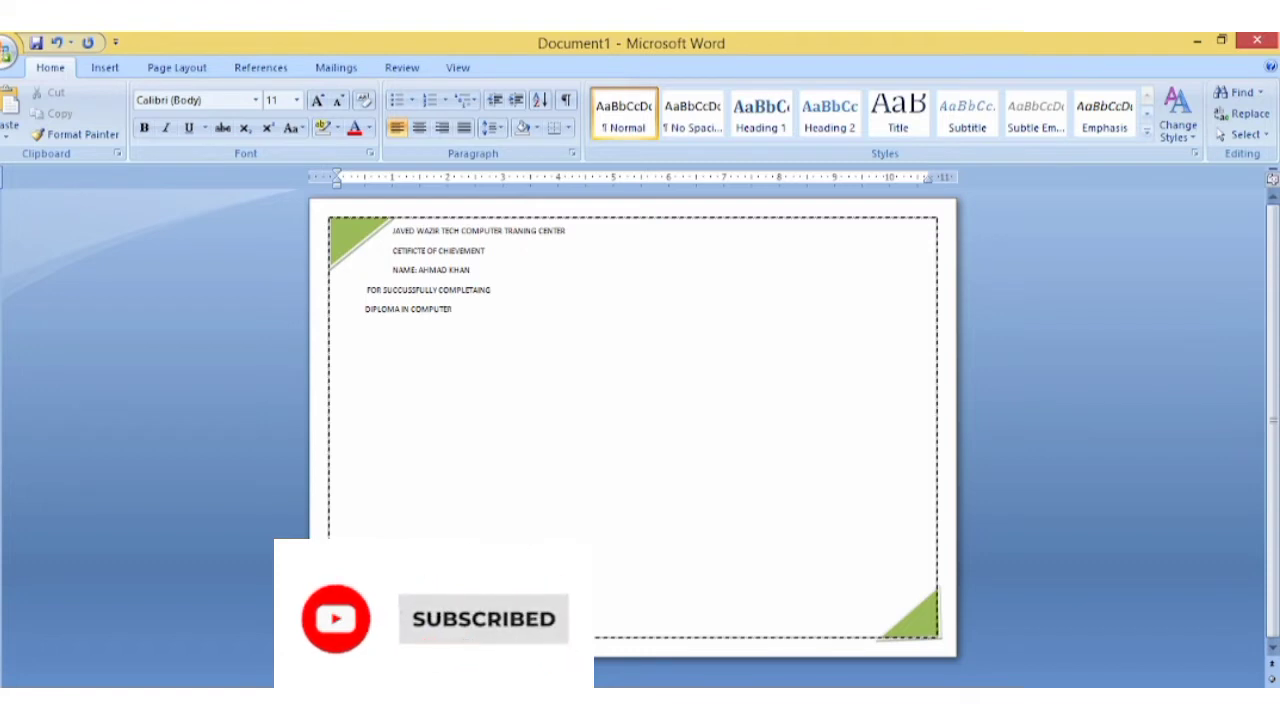
type("APPLICATION")
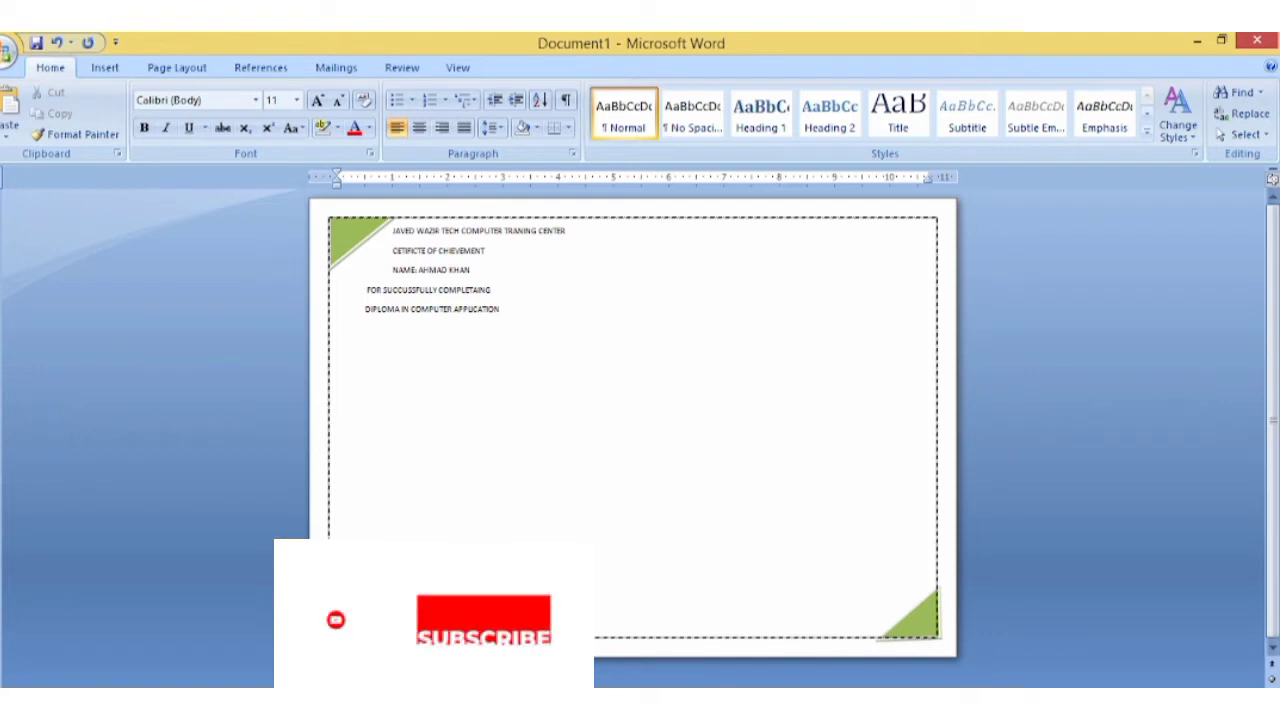
key("Return")
key("Return")
key("Tab")
type("DATE")
type(":04")
type("-05-")
Type the 'SIGNATURE OF DIRECTOR' label below the date line
type("E OF")
type(" D")
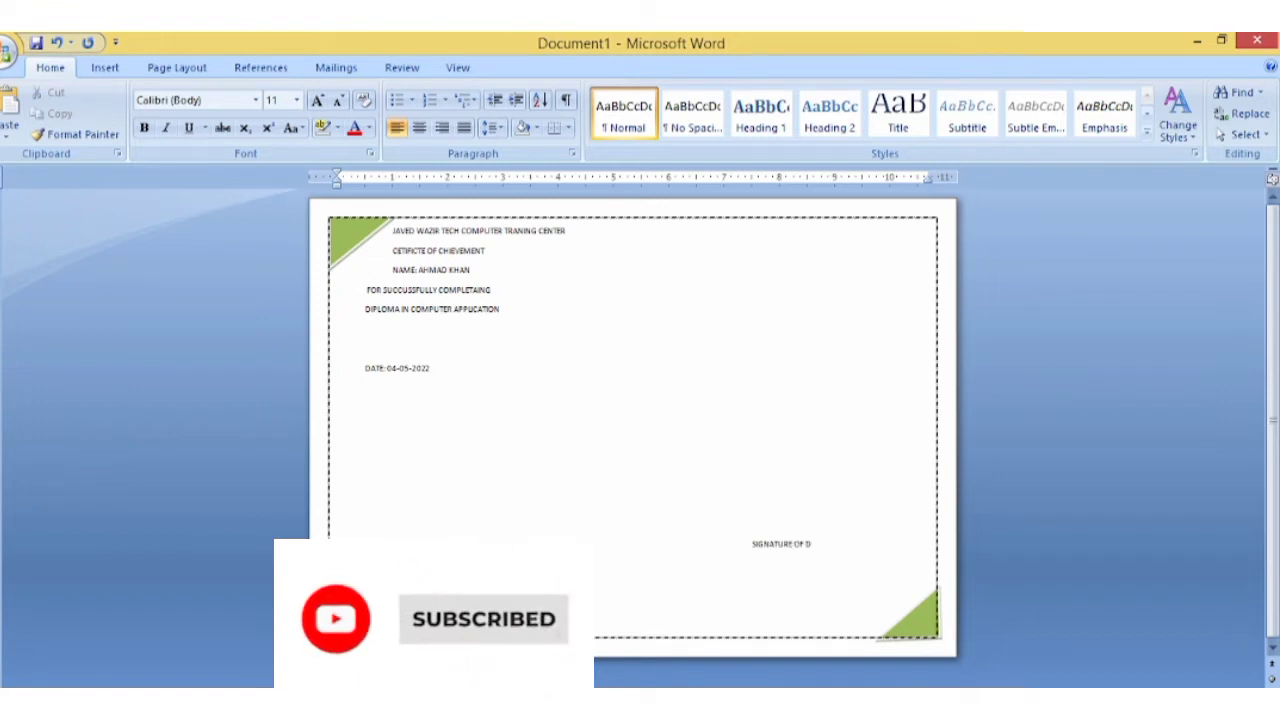
type("IRECTOR")
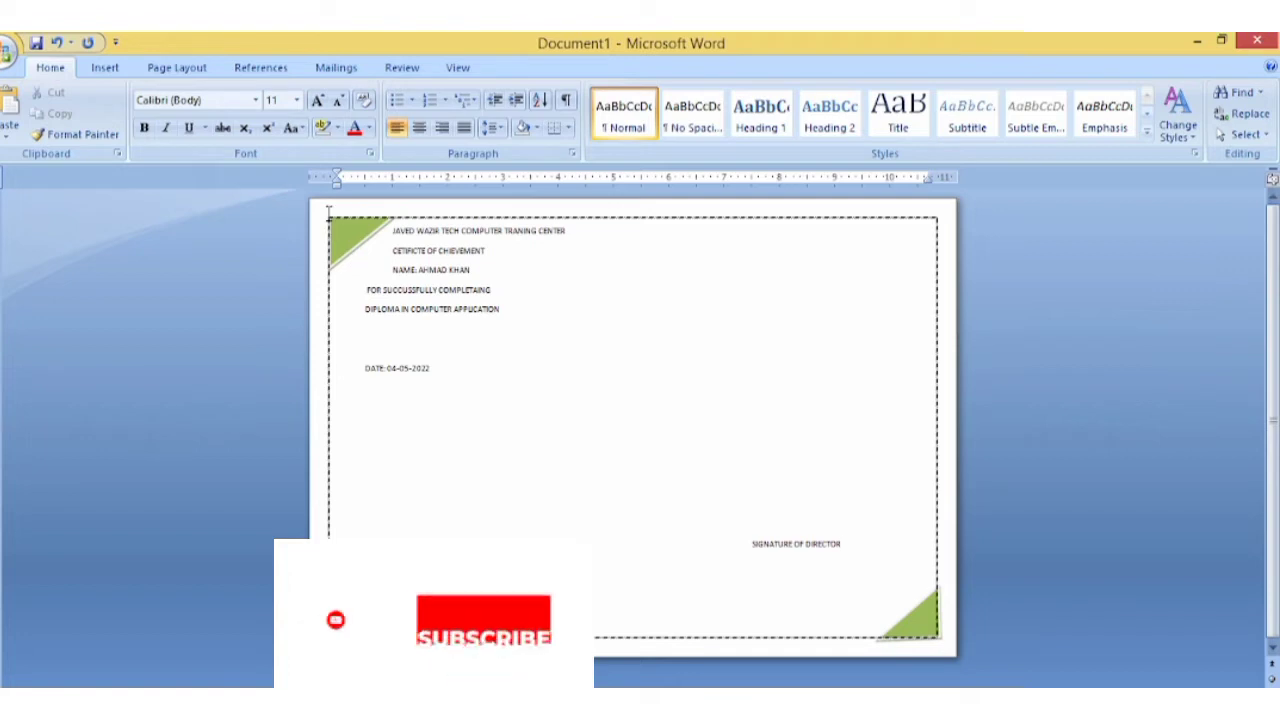
Select the training-centre heading, centre it and size it to 28 pt
left_click(390, 232)
key("shift+Right")
key("shift+Right")
key("shift+Right")
key("shift+Right")
key("shift+Right")
key("shift+Right")
key("shift+Right")
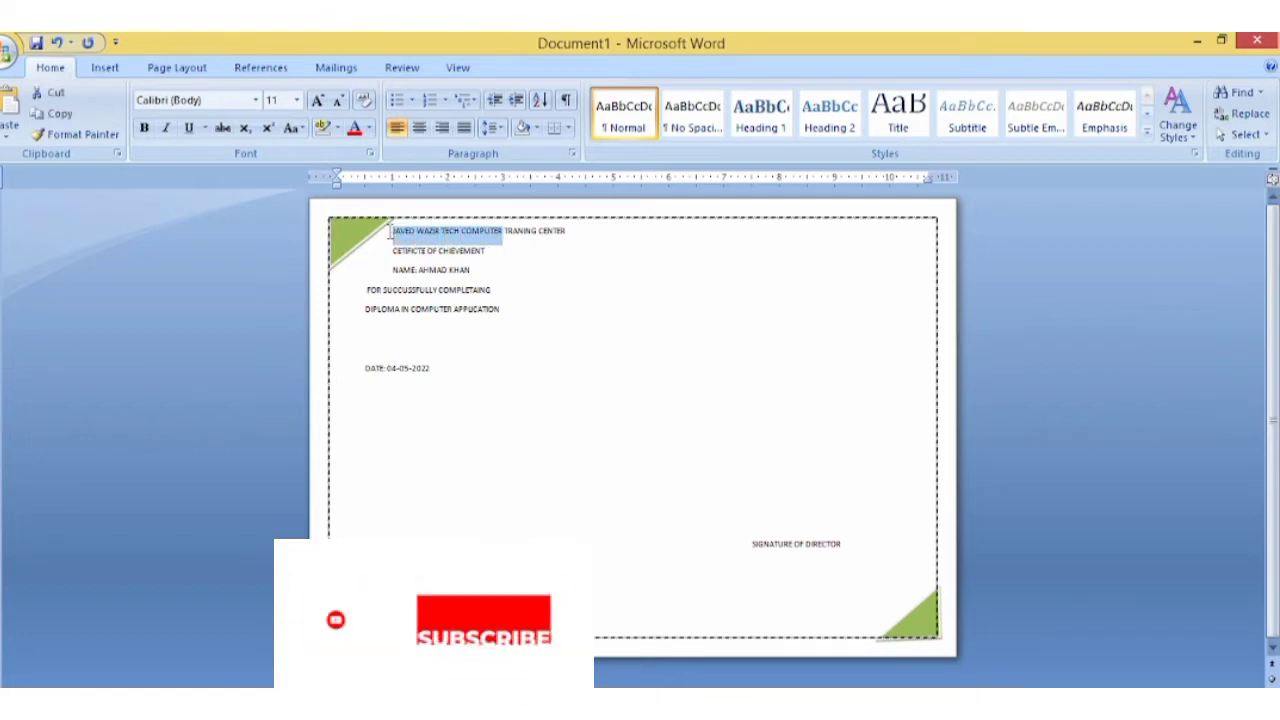
key("shift+Right")
key("shift+Right")
key("shift+Right")
key("shift+Right")
key("shift+Right")
key("shift+Right")
key("shift+Right")
key("shift+Right")
key("shift+Right")
key("shift+Right")
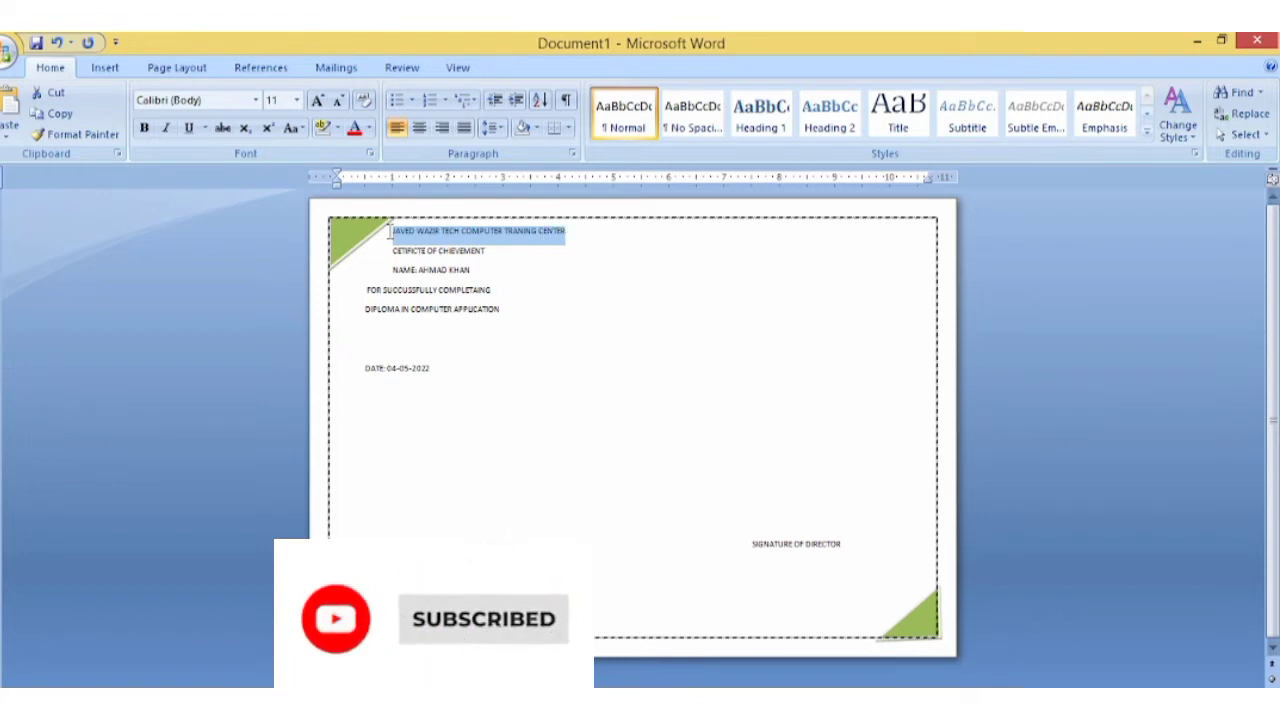
key("ctrl+e")
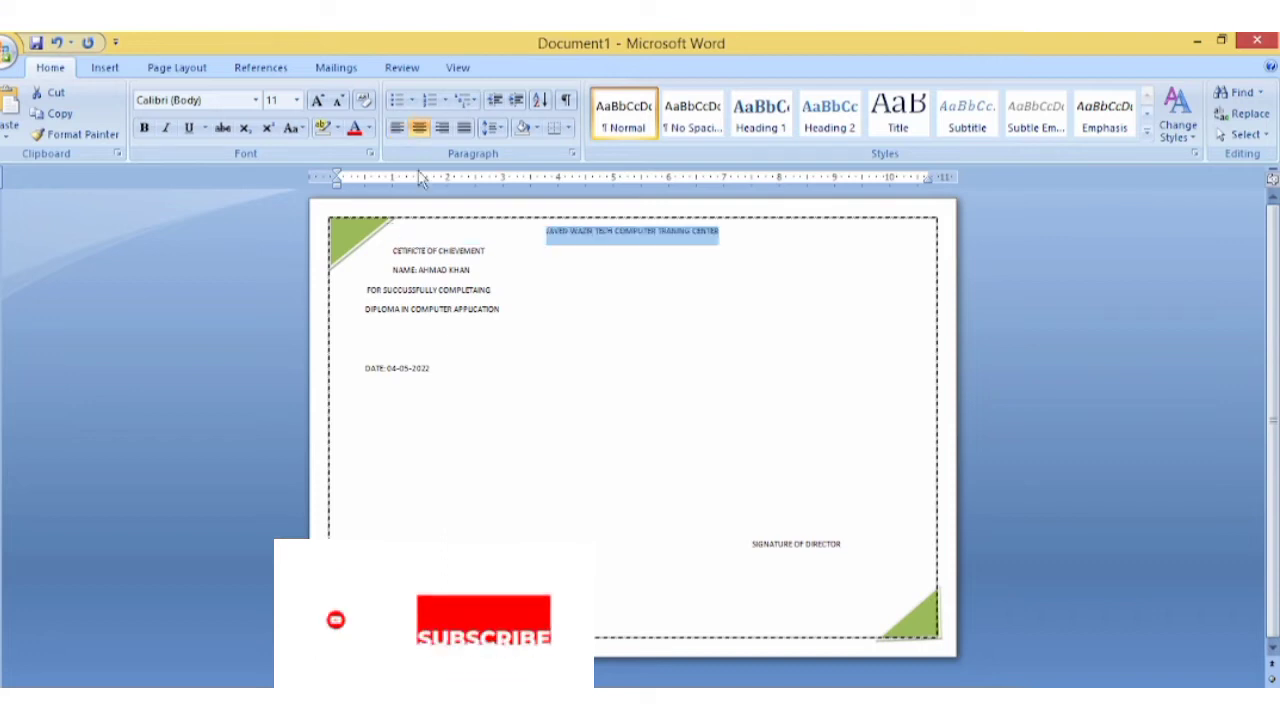
left_click(397, 130)
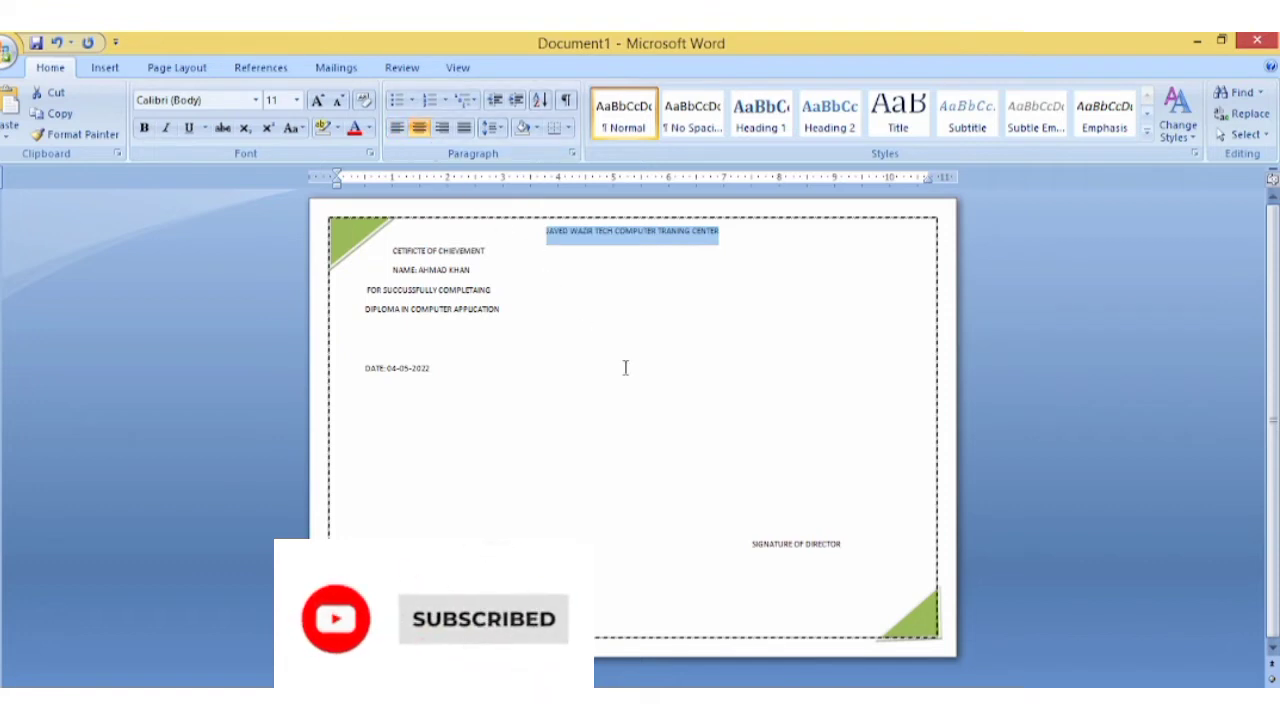
key("ctrl+shift+period")
key("ctrl+shift+period")
key("ctrl+shift+period")
key("ctrl+shift+period")
key("ctrl+shift+period")
key("ctrl+shift+period")
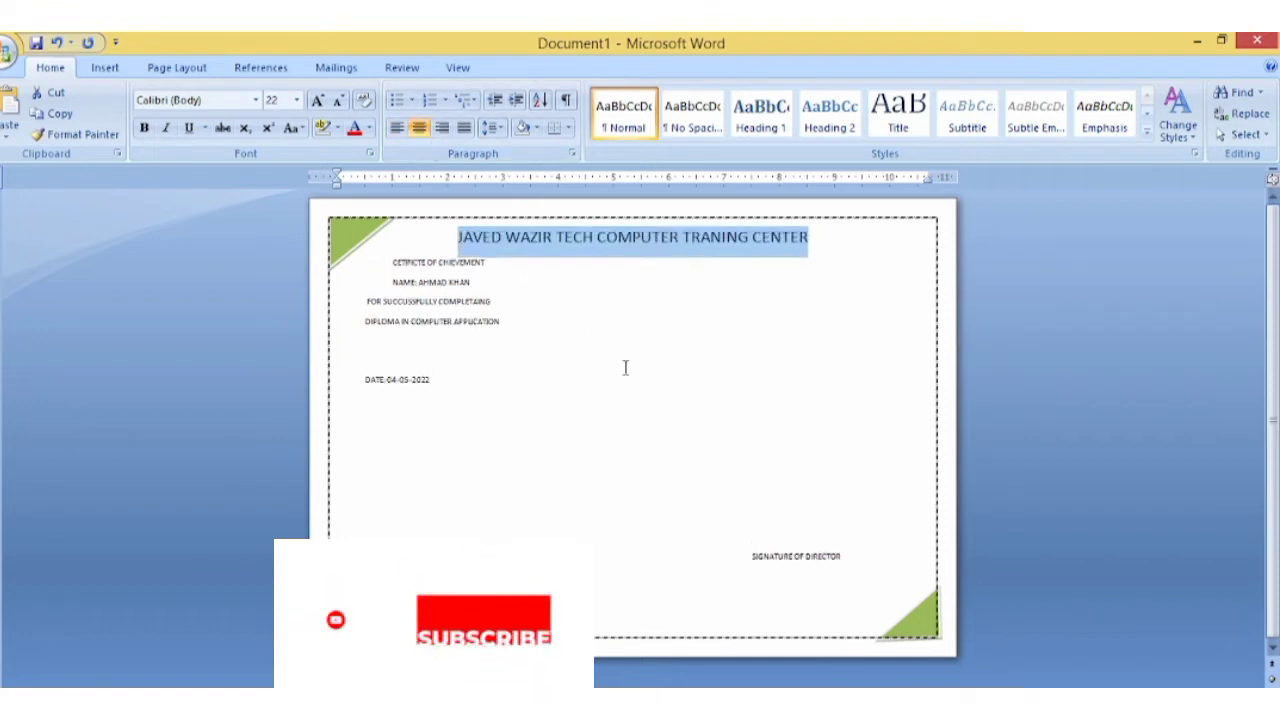
key("ctrl+shift+period")
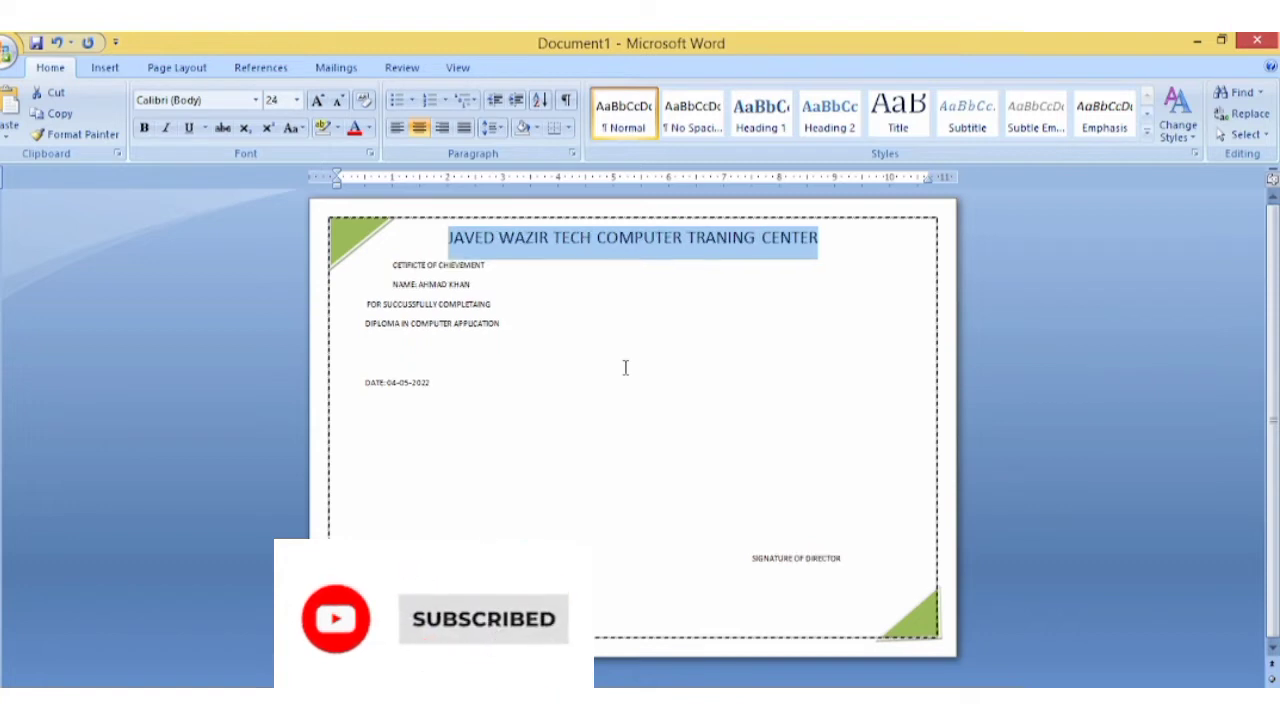
key("ctrl+shift+period")
key("ctrl+shift+period")
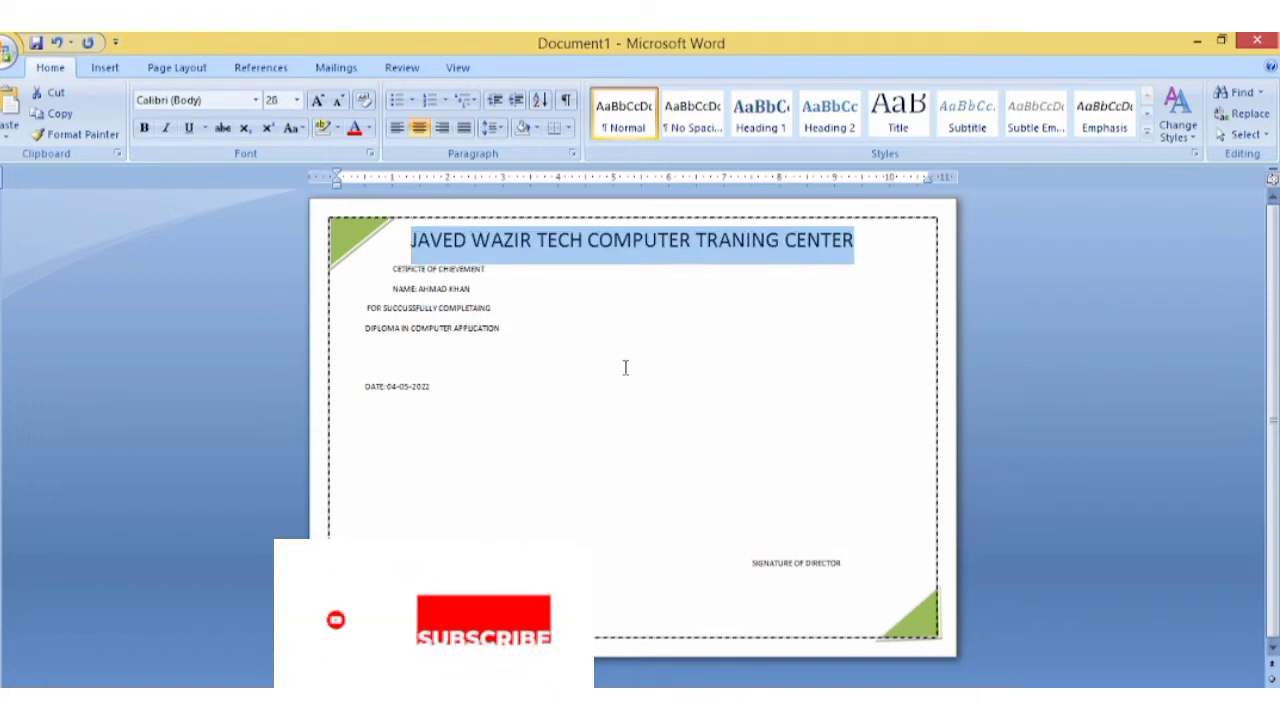
key("ctrl+shift+period")
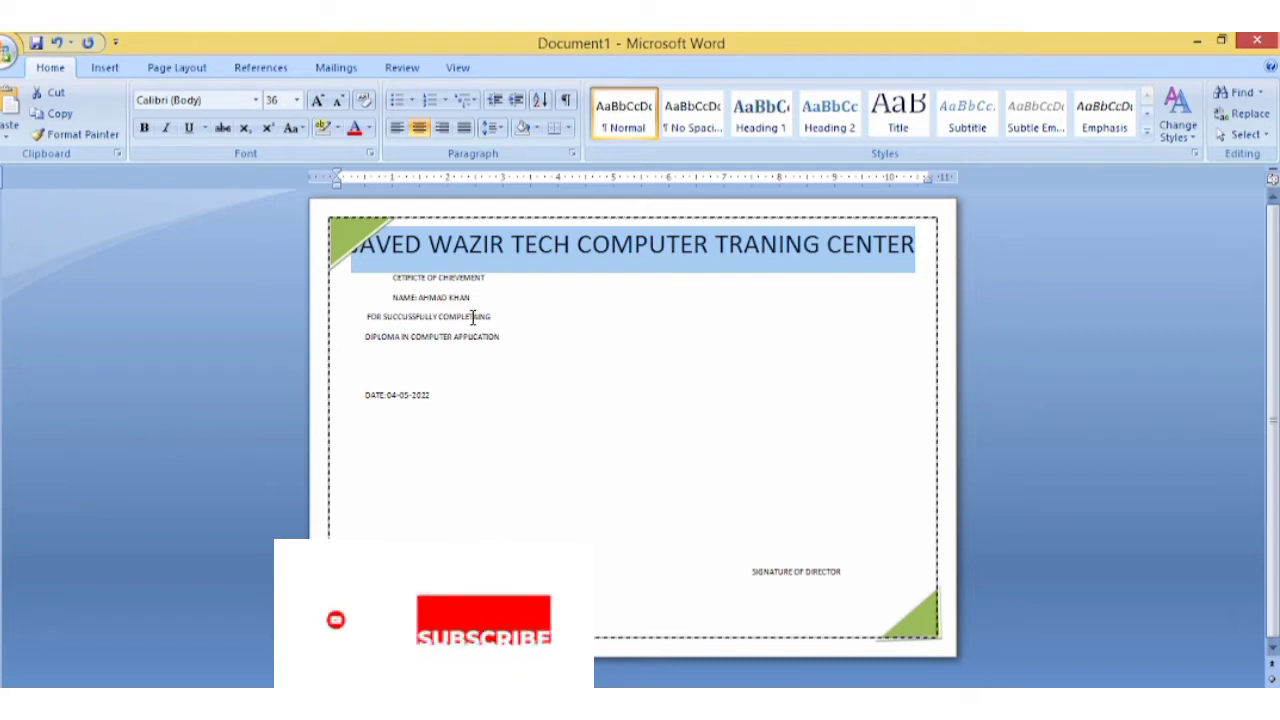
key("ctrl+shift+comma")
key("ctrl+shift+comma")
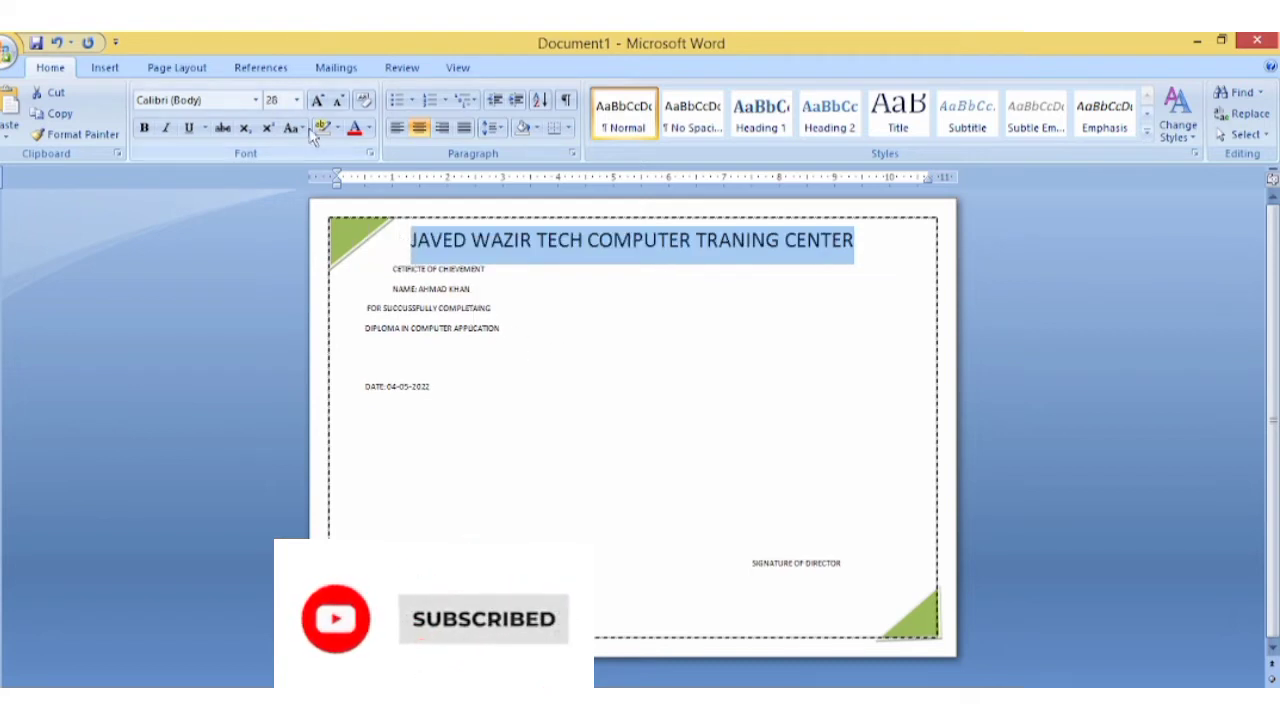
Set the training-centre heading in the Algerian font
left_click(256, 102)
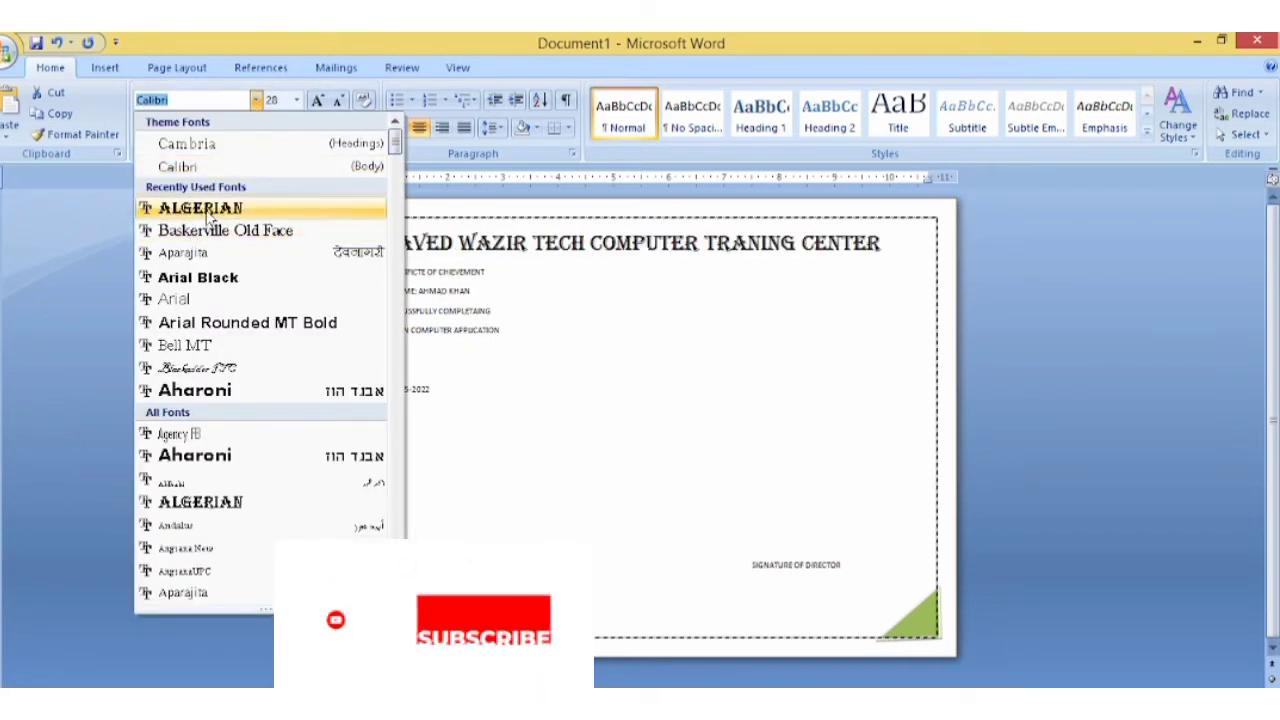
left_click(200, 208)
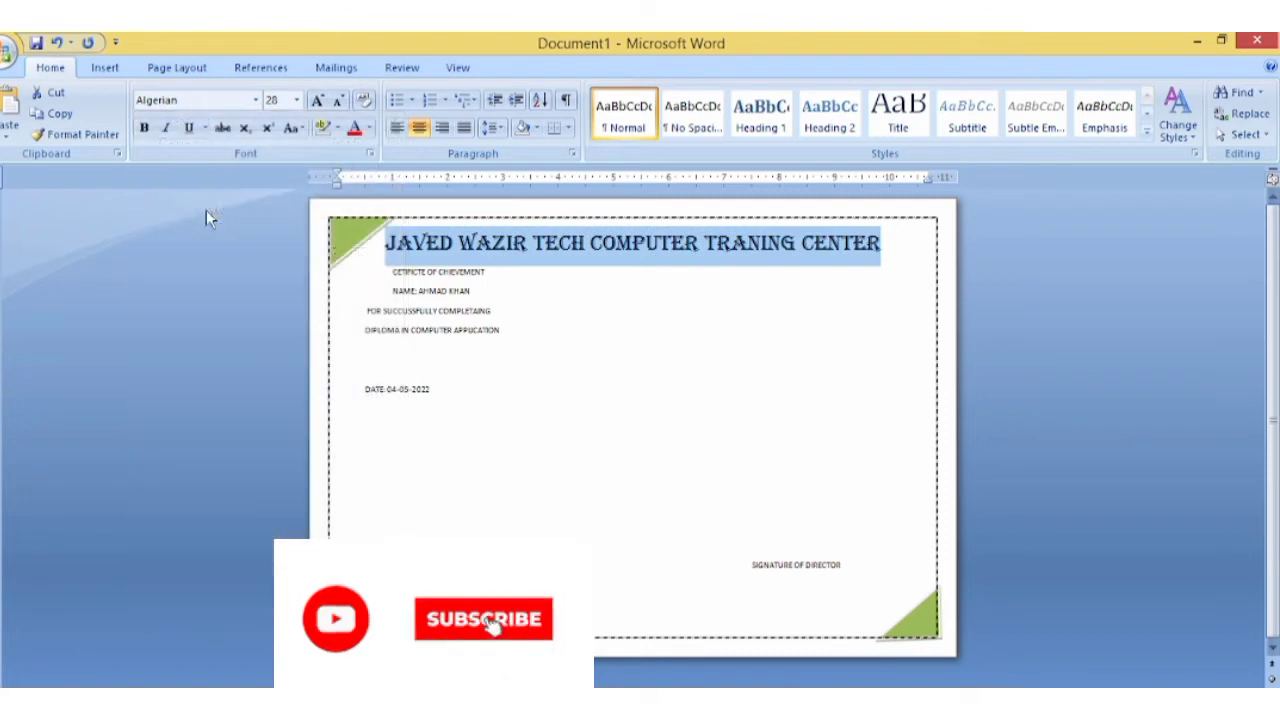
left_click(385, 271)
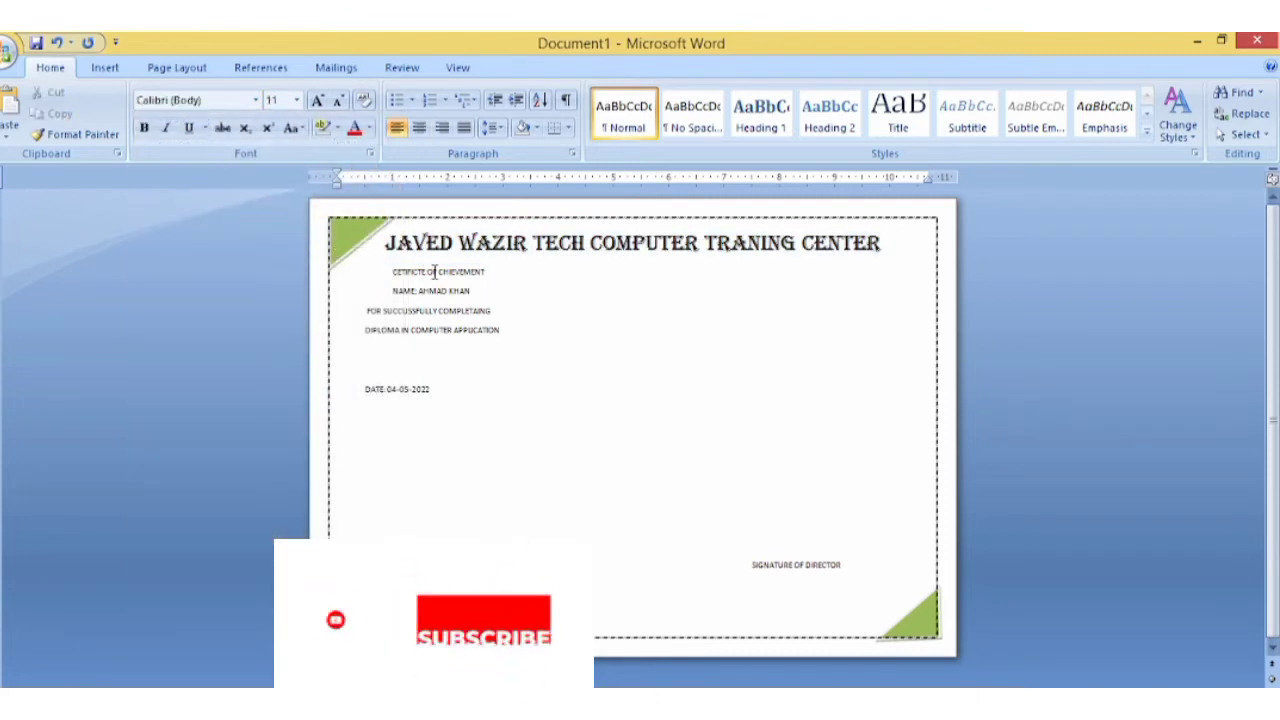
Make the 'CETIFICTE OF CHIEVEMENT' line centred, red, 36 pt Blackadder ITC
triple_click(437, 277)
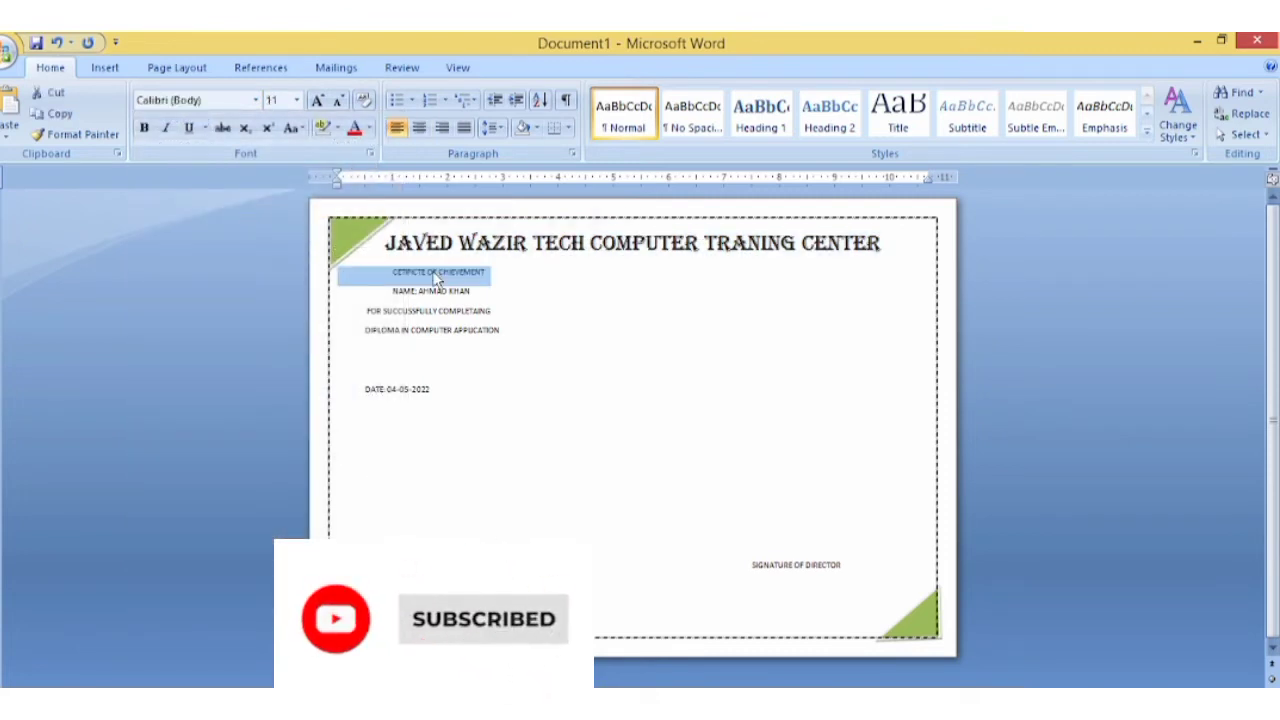
key("ctrl+e")
key("ctrl+shift+period")
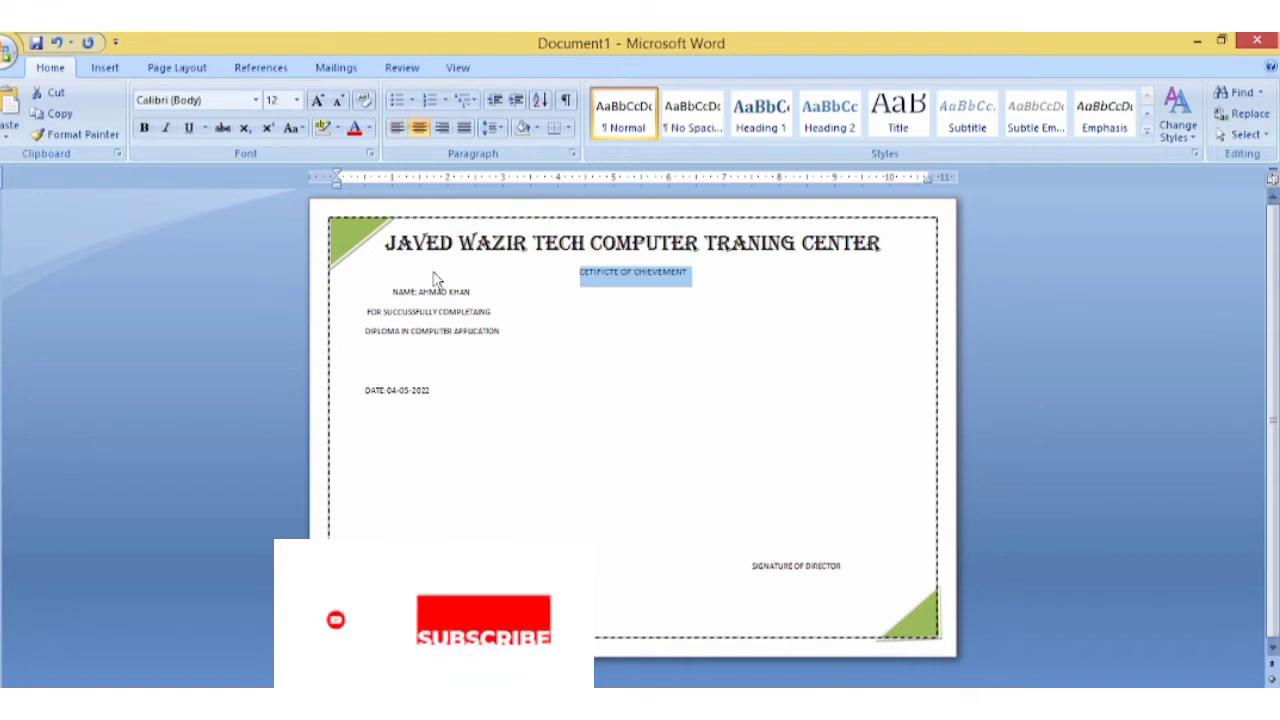
key("ctrl+shift+period")
key("ctrl+shift+period")
key("ctrl+shift+period")
key("ctrl+shift+period")
key("ctrl+shift+period")
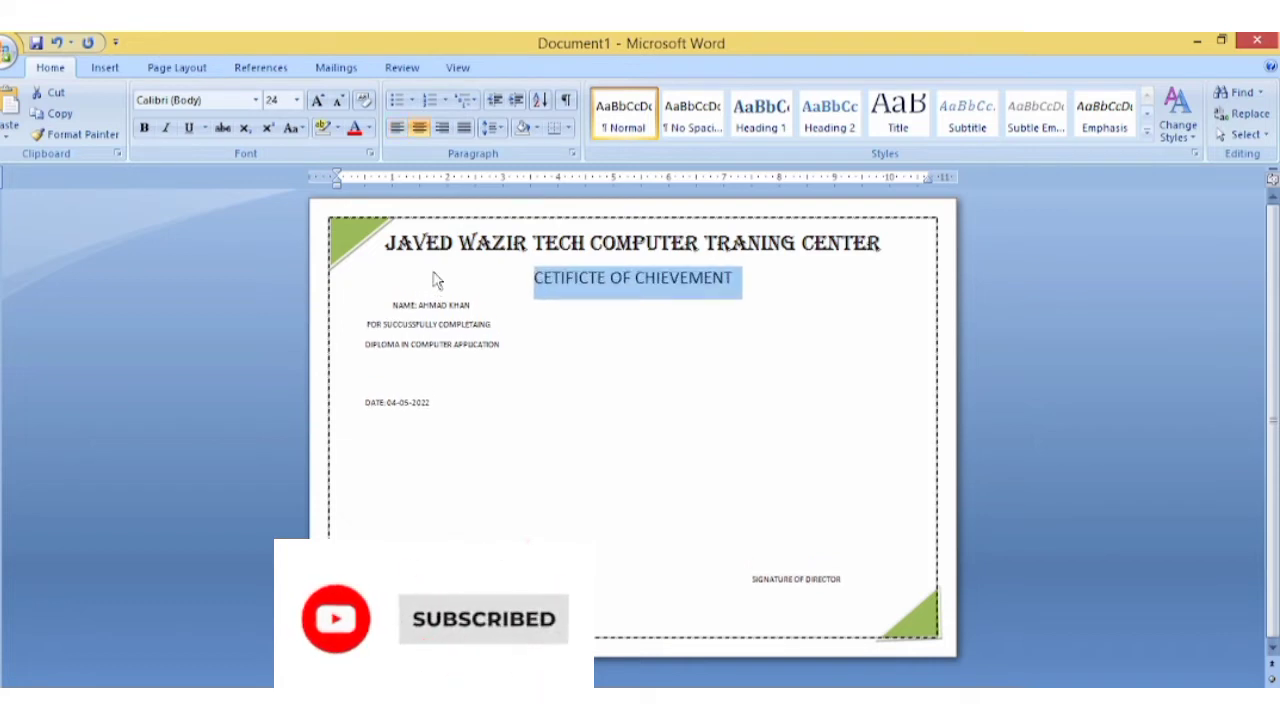
key("ctrl+shift+period")
key("ctrl+shift+period")
key("ctrl+shift+period")
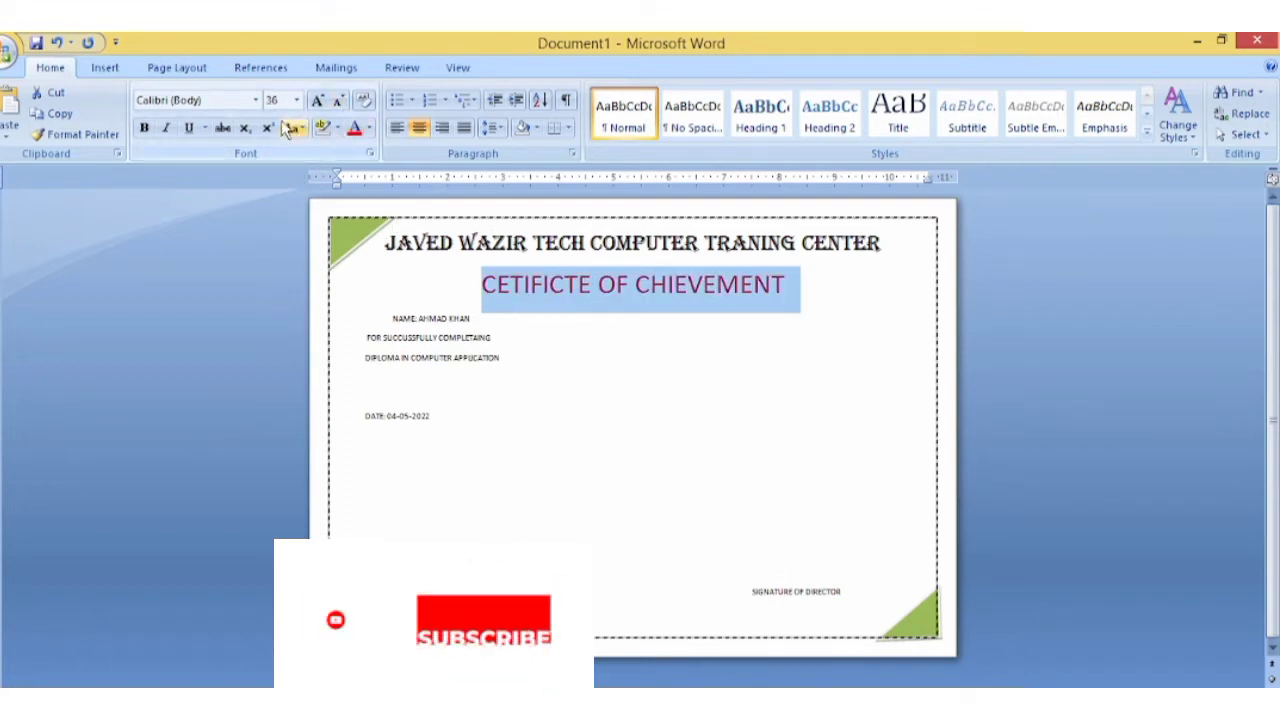
left_click(256, 101)
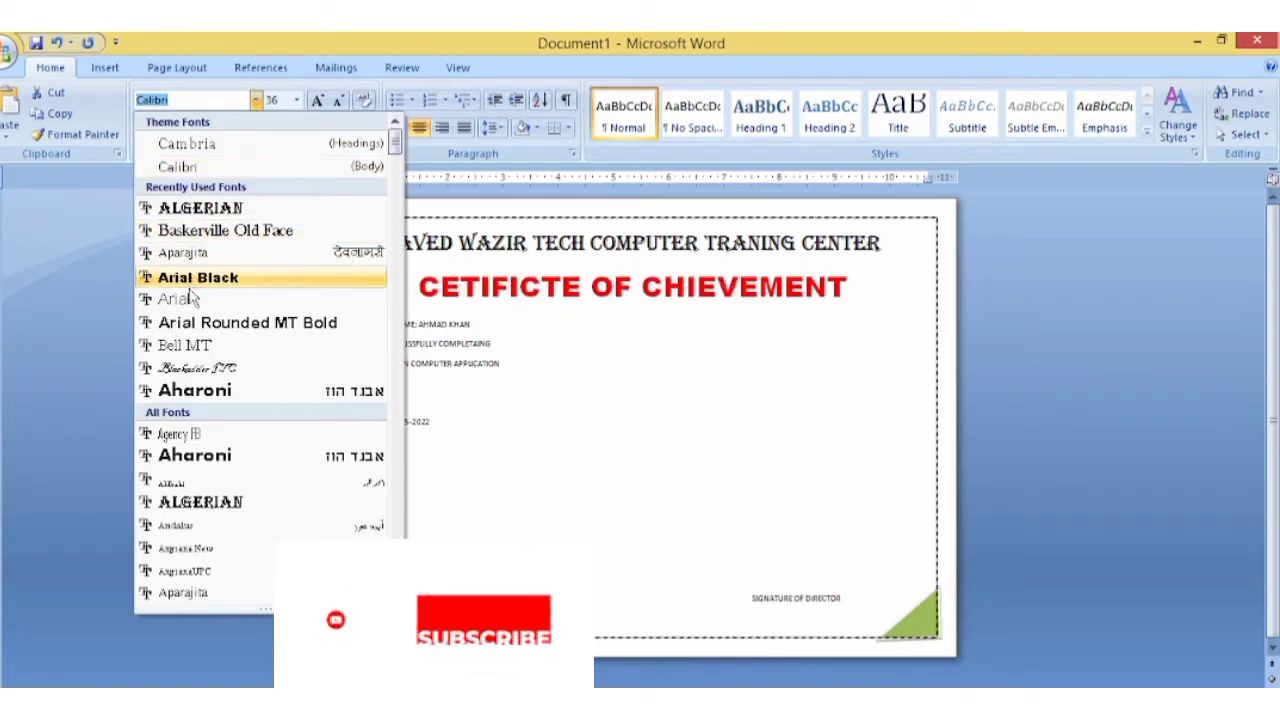
left_click(188, 370)
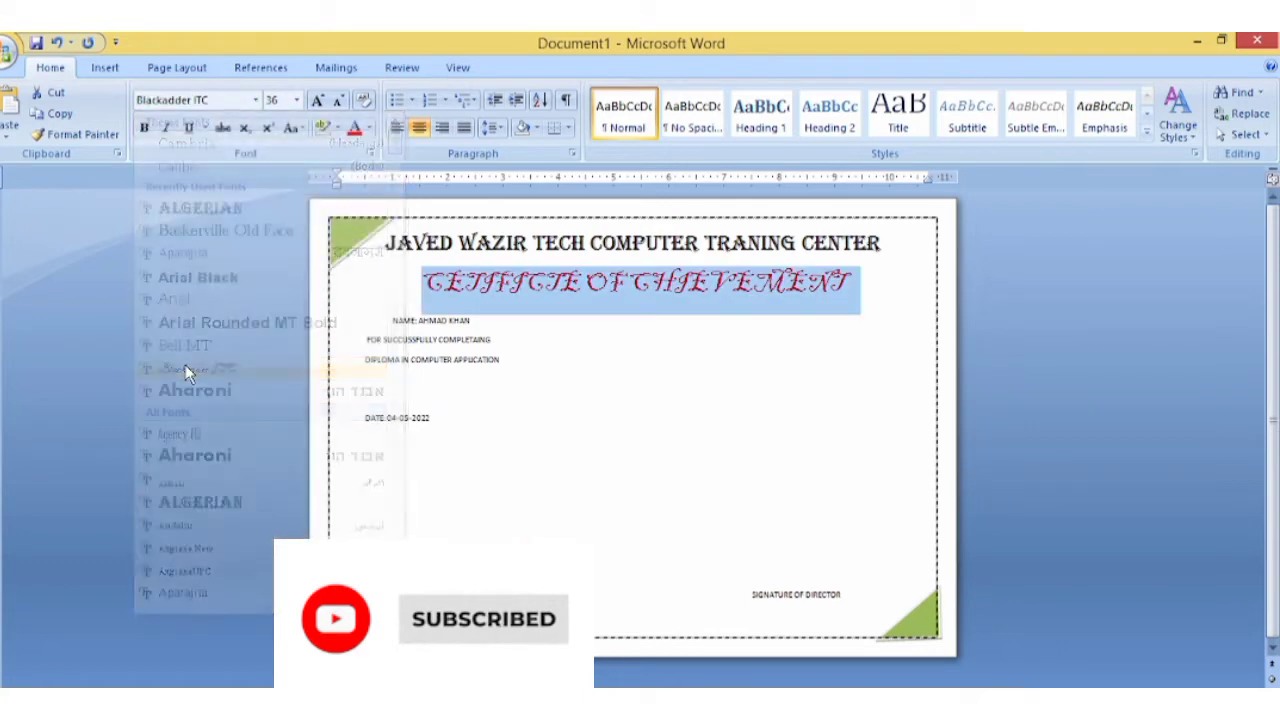
left_click(393, 321)
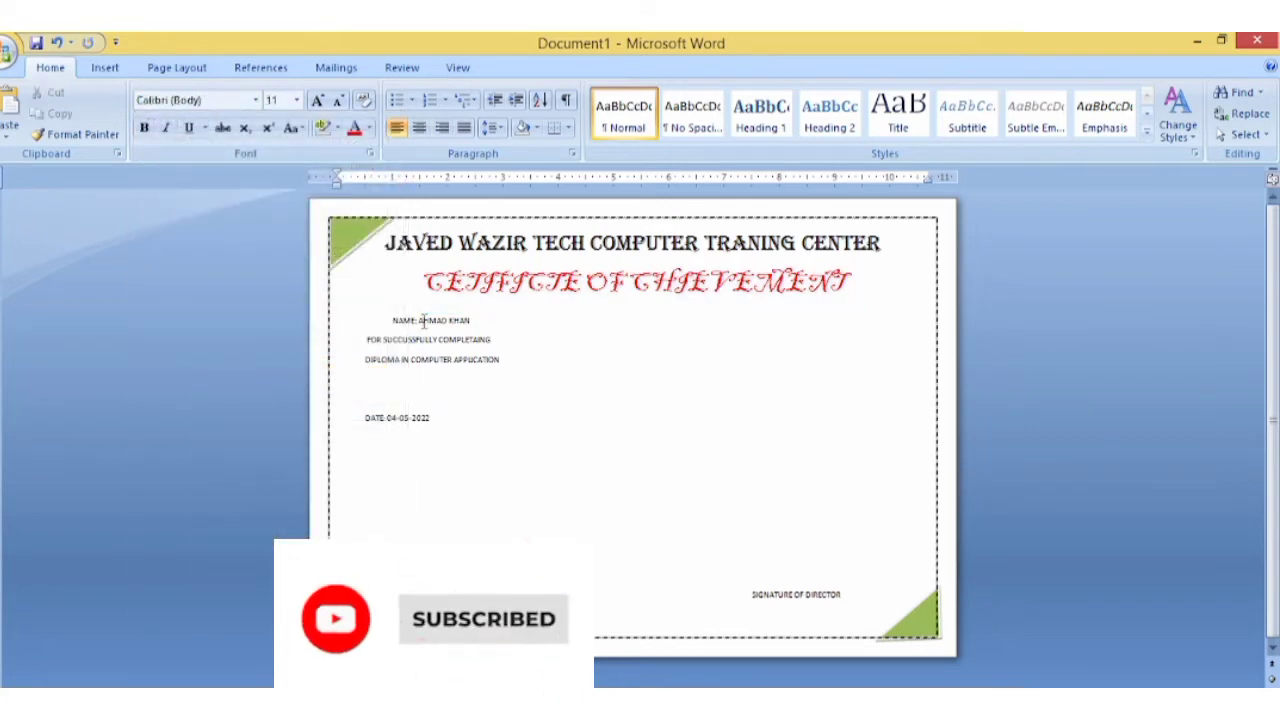
Format the NAME line as centred, bold, 22 pt, blue Agency FB
triple_click(424, 324)
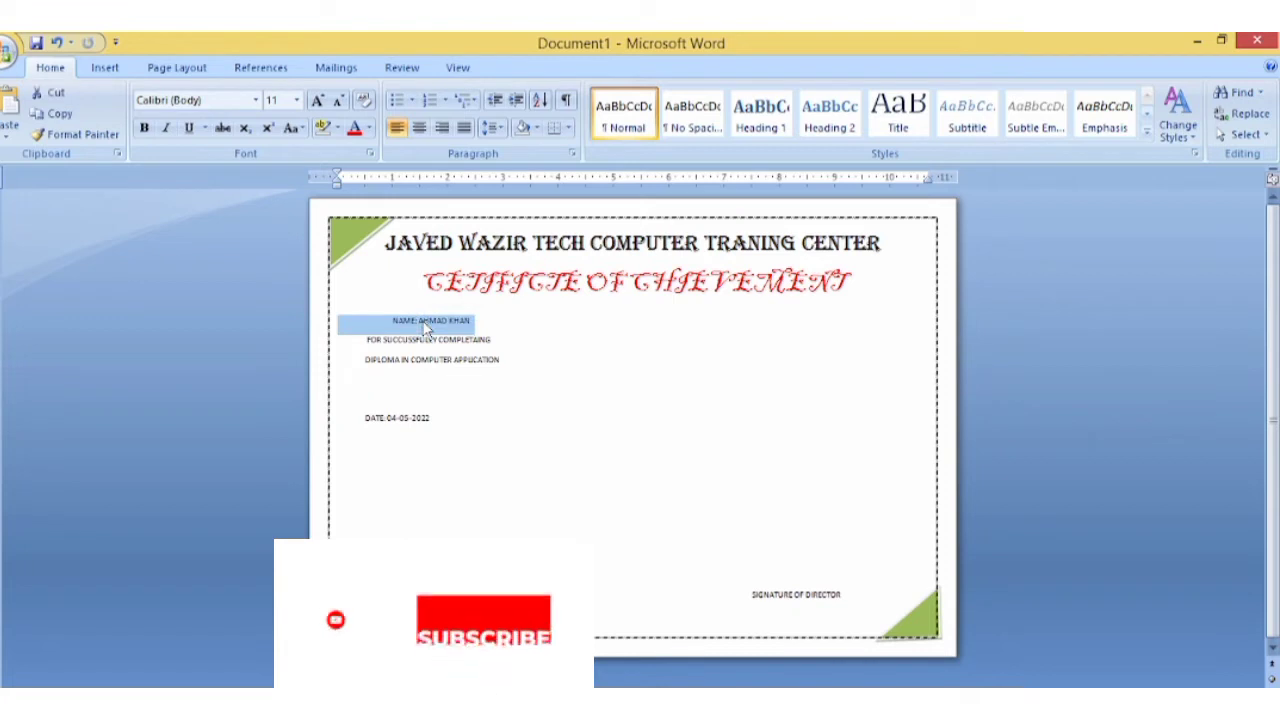
key("ctrl+e")
key("ctrl+shift+period")
key("ctrl+shift+period")
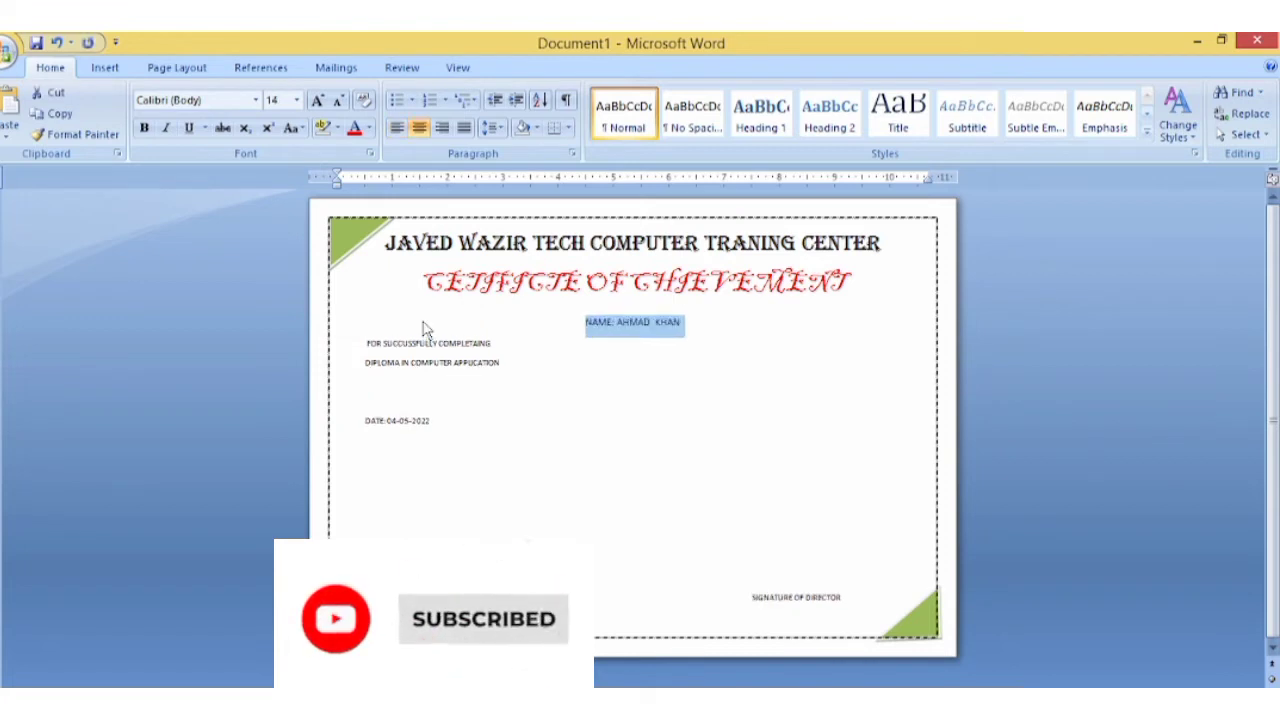
key("ctrl+shift+period")
key("ctrl+shift+period")
key("ctrl+shift+period")
key("ctrl+shift+period")
key("ctrl+b")
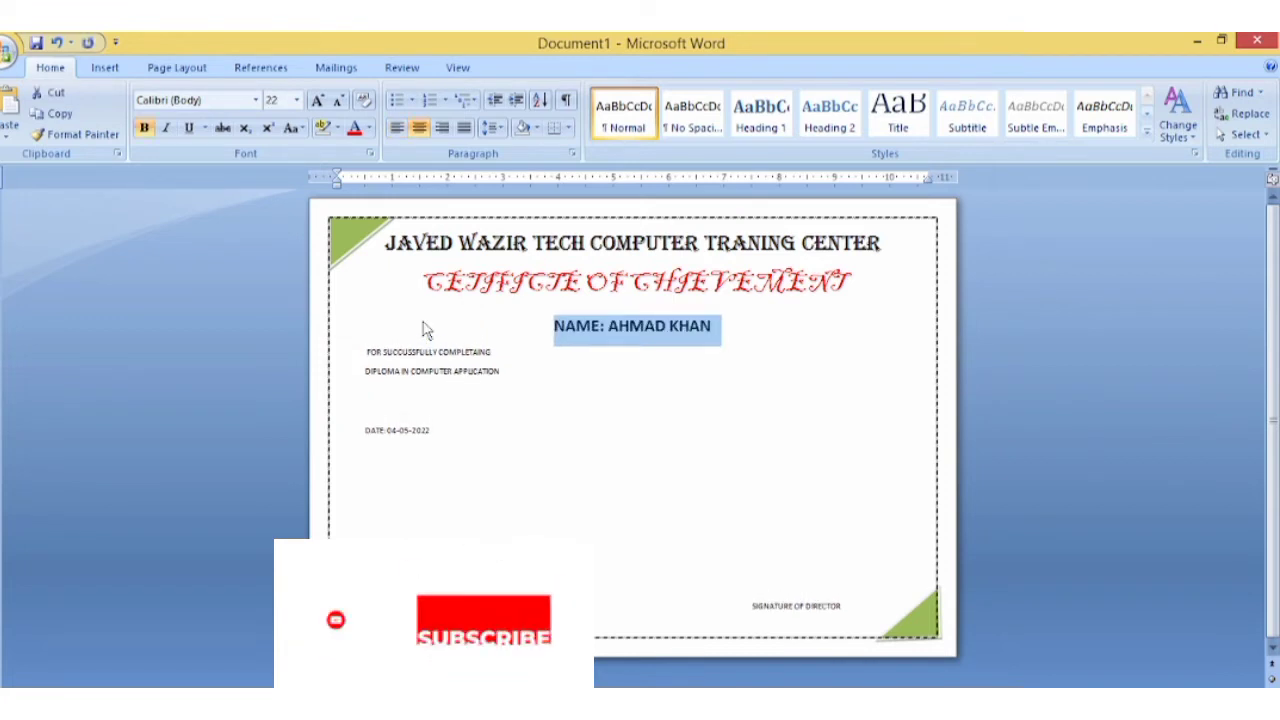
left_click(368, 136)
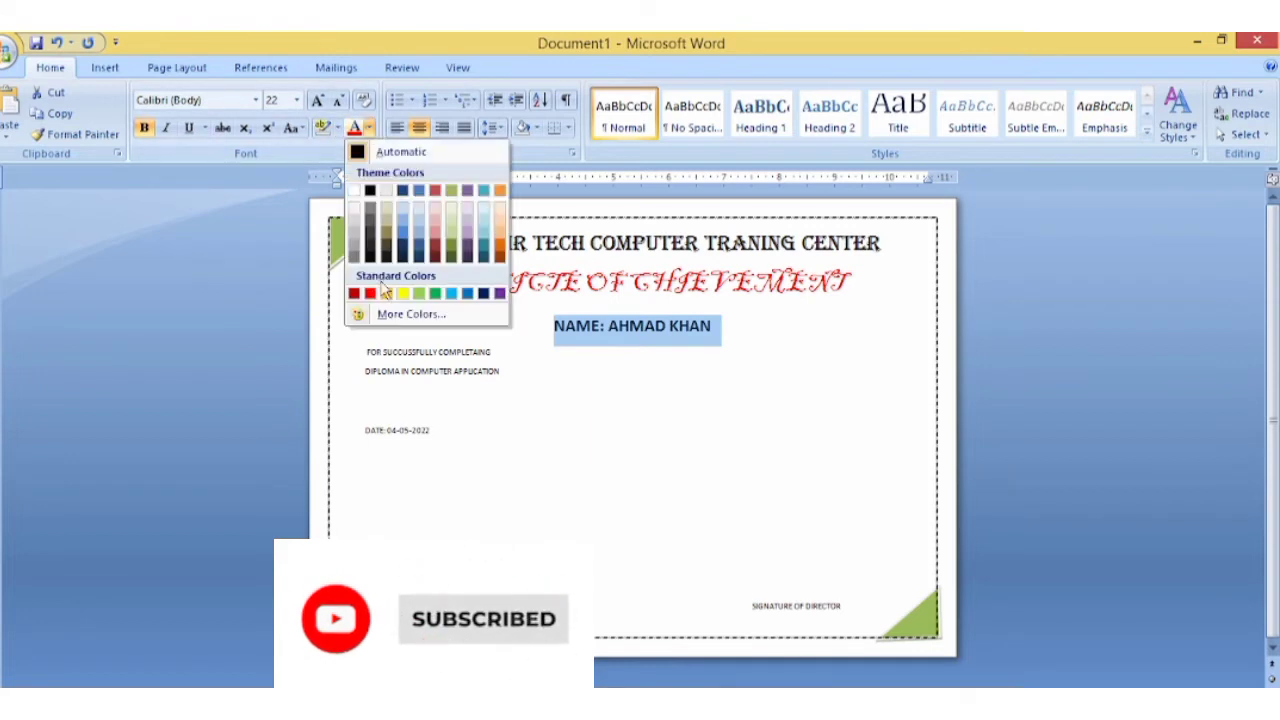
left_click(472, 297)
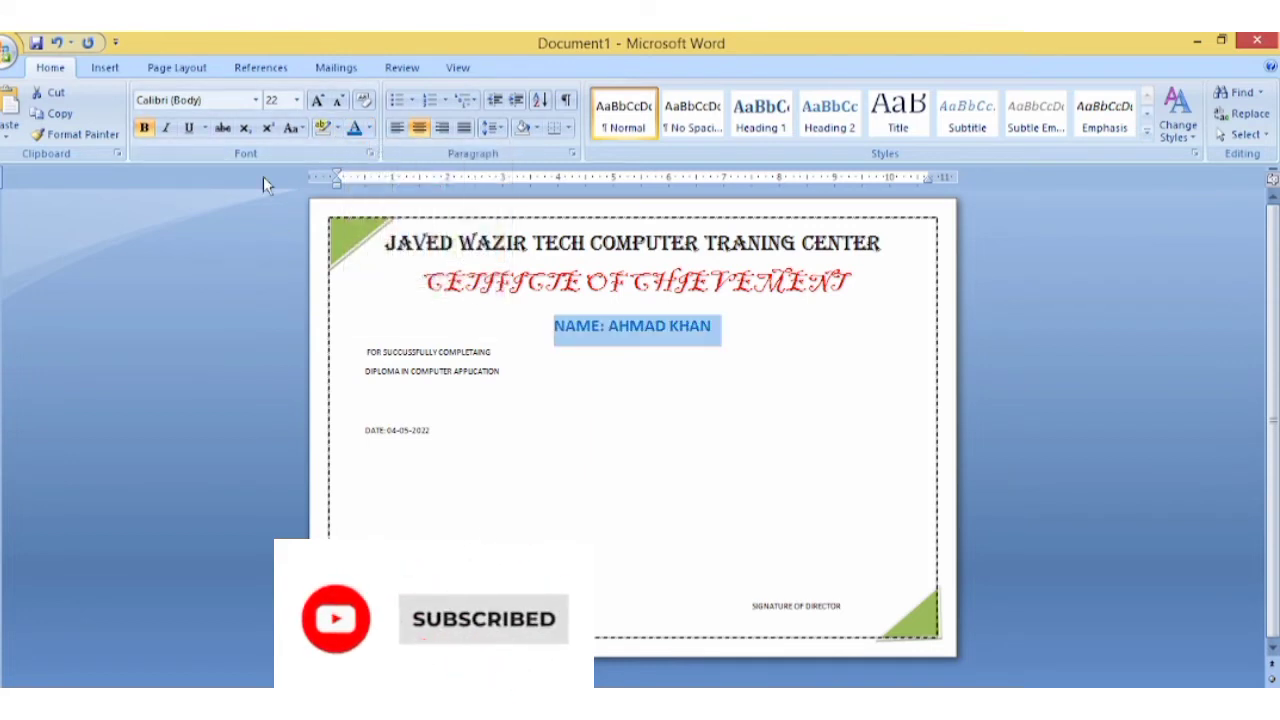
left_click(256, 101)
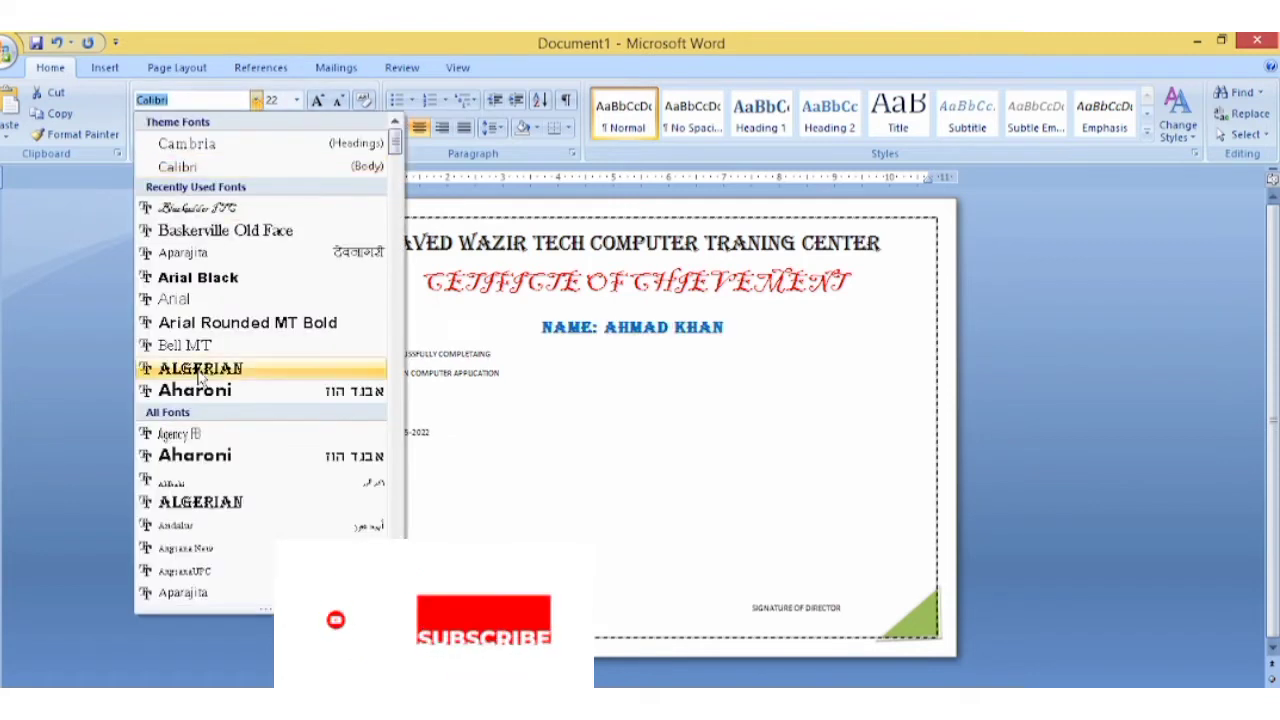
left_click(190, 436)
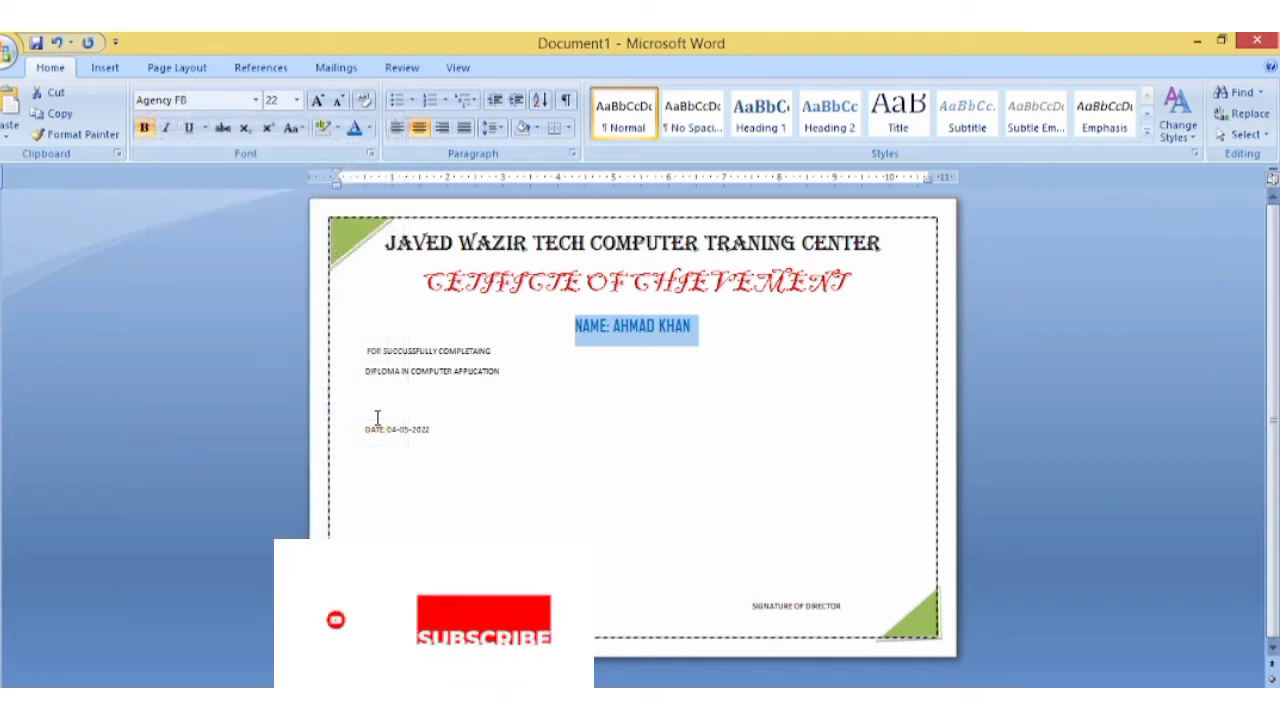
Center the 'FOR SUCCESSFULLY COMPLETAING' line and enlarge it to 28 pt
triple_click(400, 355)
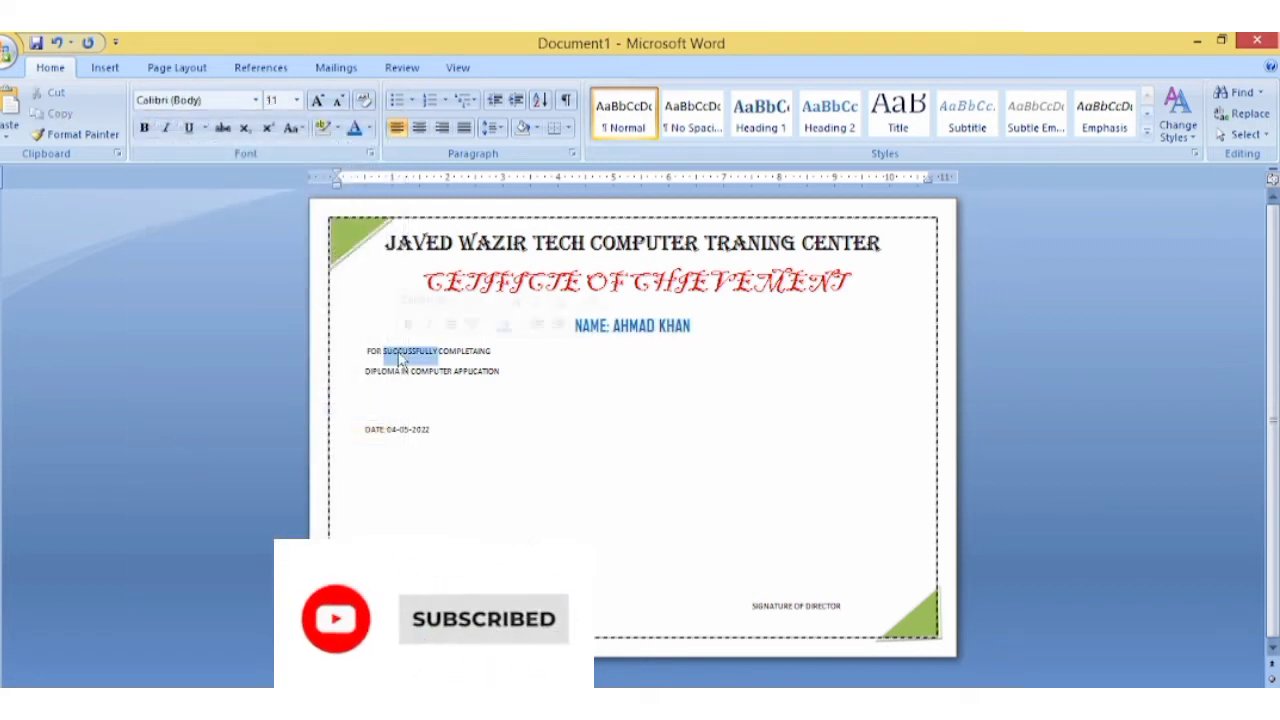
key("ctrl+e")
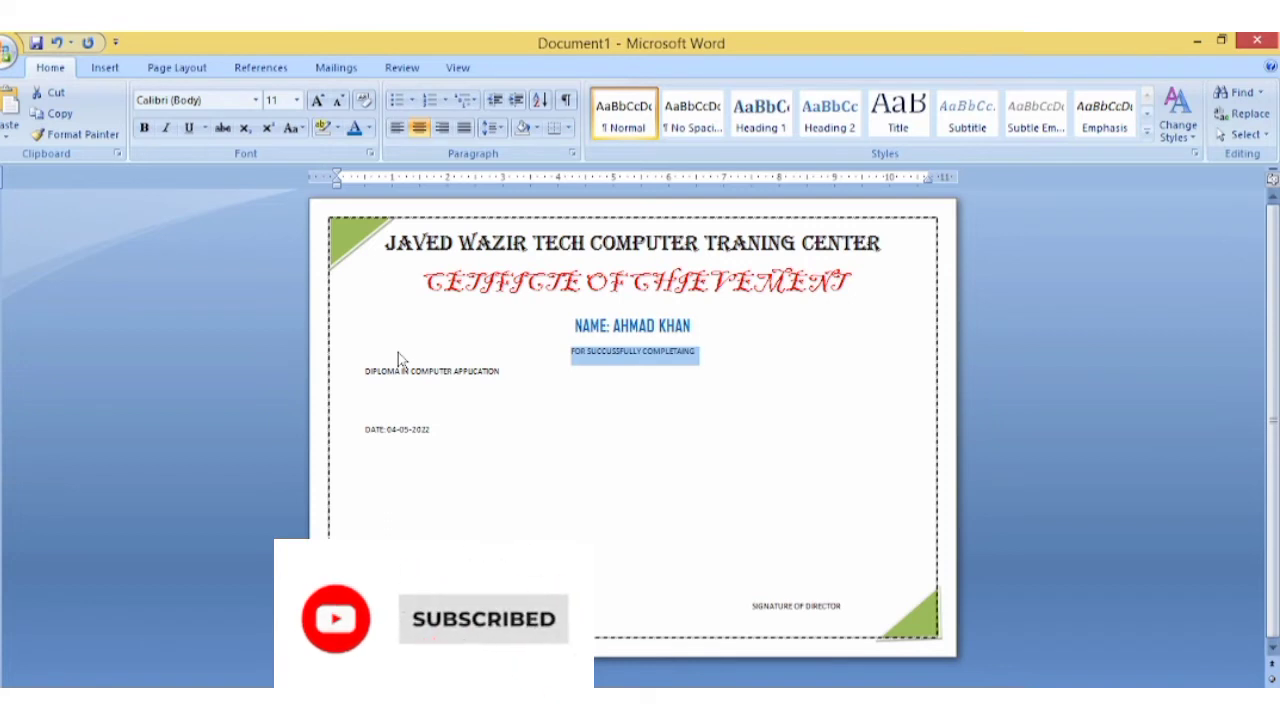
key("ctrl+shift+period")
key("ctrl+shift+period")
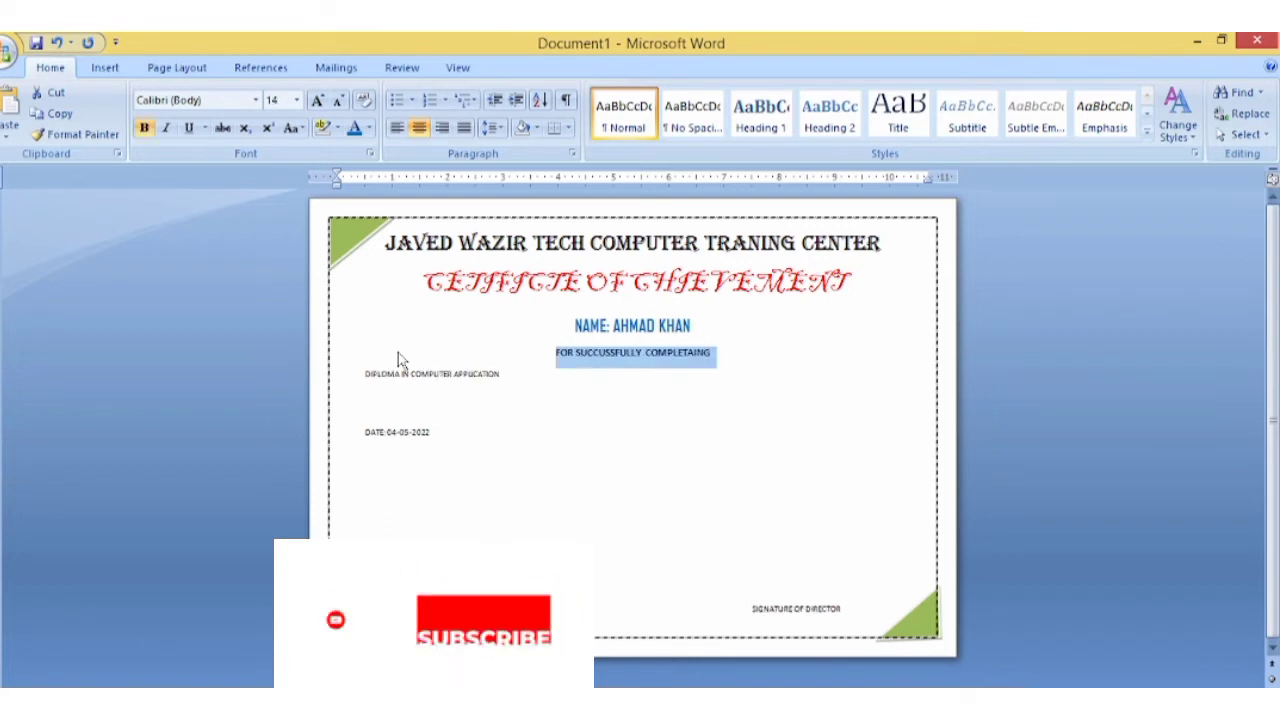
key("ctrl+shift+period")
key("ctrl+shift+period")
key("ctrl+shift+period")
key("ctrl+shift+period")
key("ctrl+shift+period")
key("ctrl+shift+period")
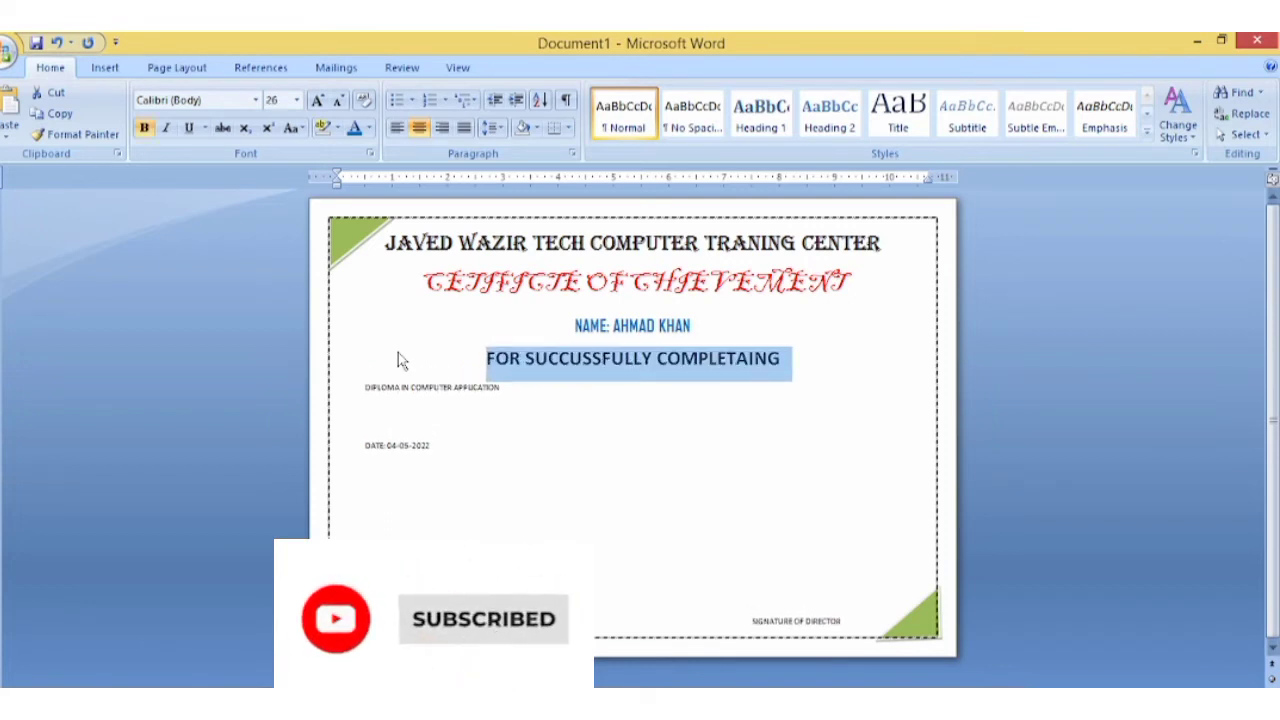
key("ctrl+shift+period")
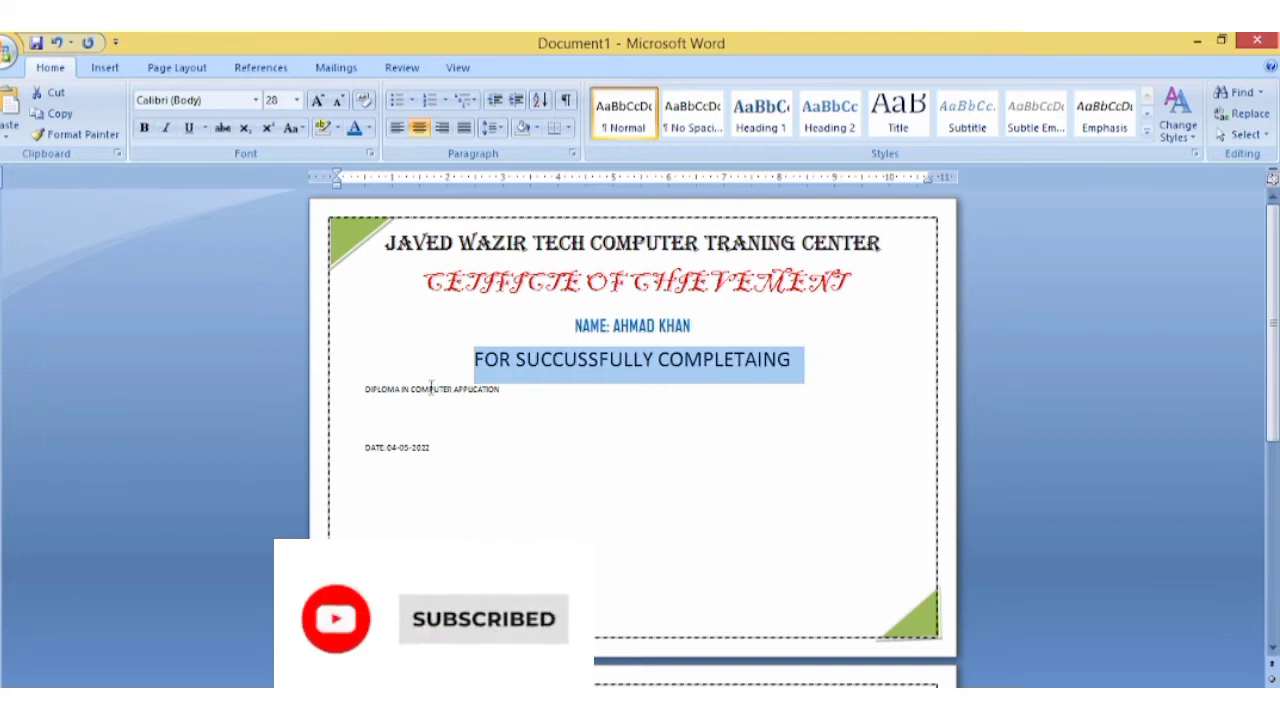
left_click(363, 391)
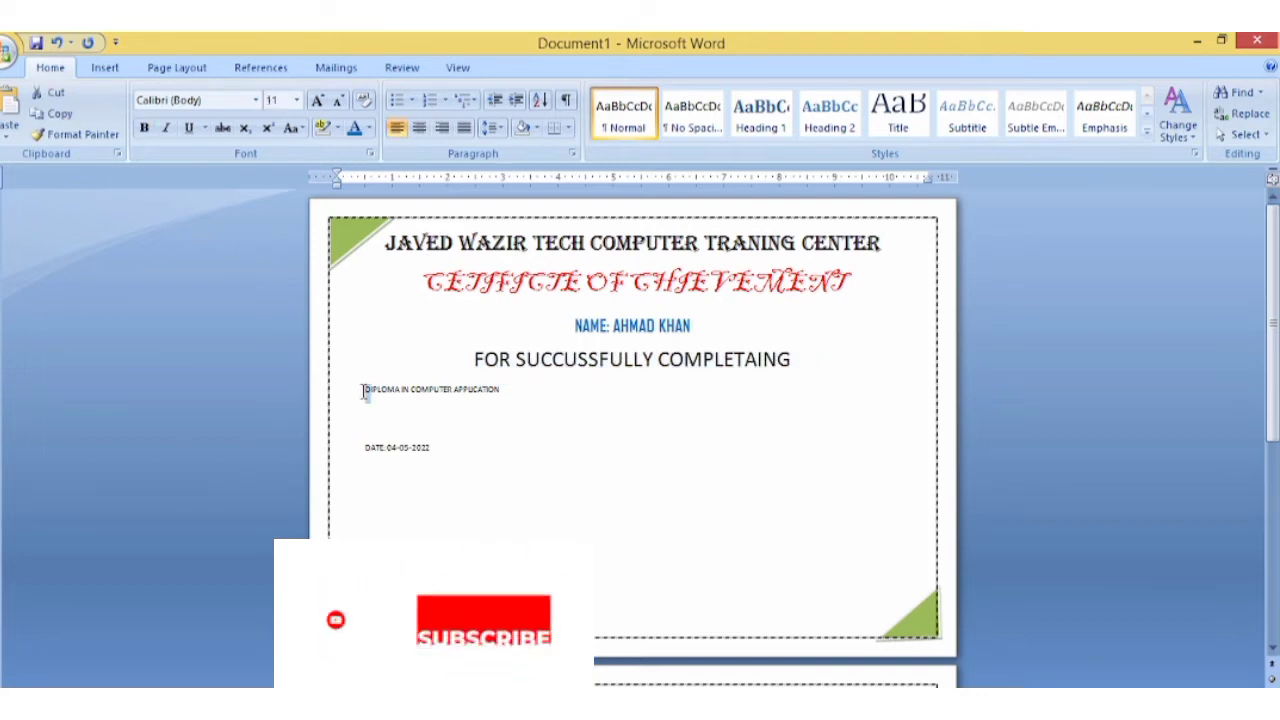
Center the DIPLOMA IN COMPUTER APPLICATION line, grow its font and make it bold
key("shift+Right")
key("shift+Right")
key("shift+Right")
key("shift+Right")
key("shift+Right")
key("shift+Right")
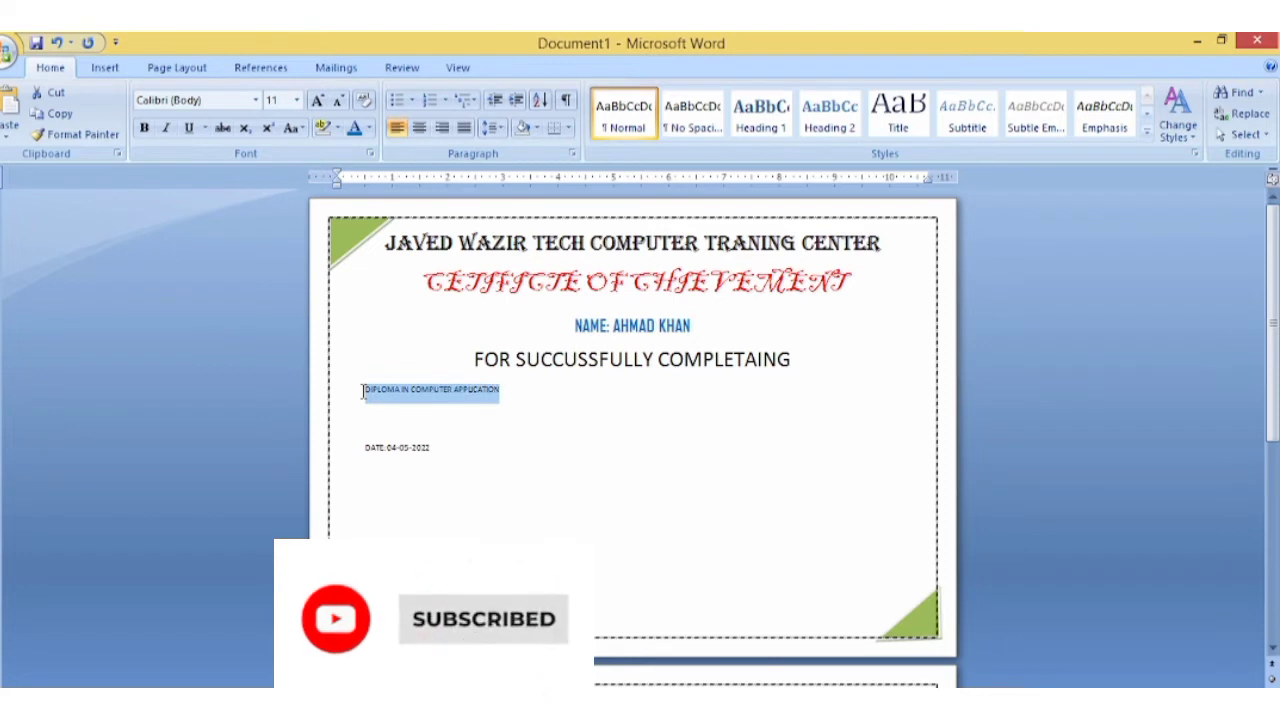
key("ctrl+e")
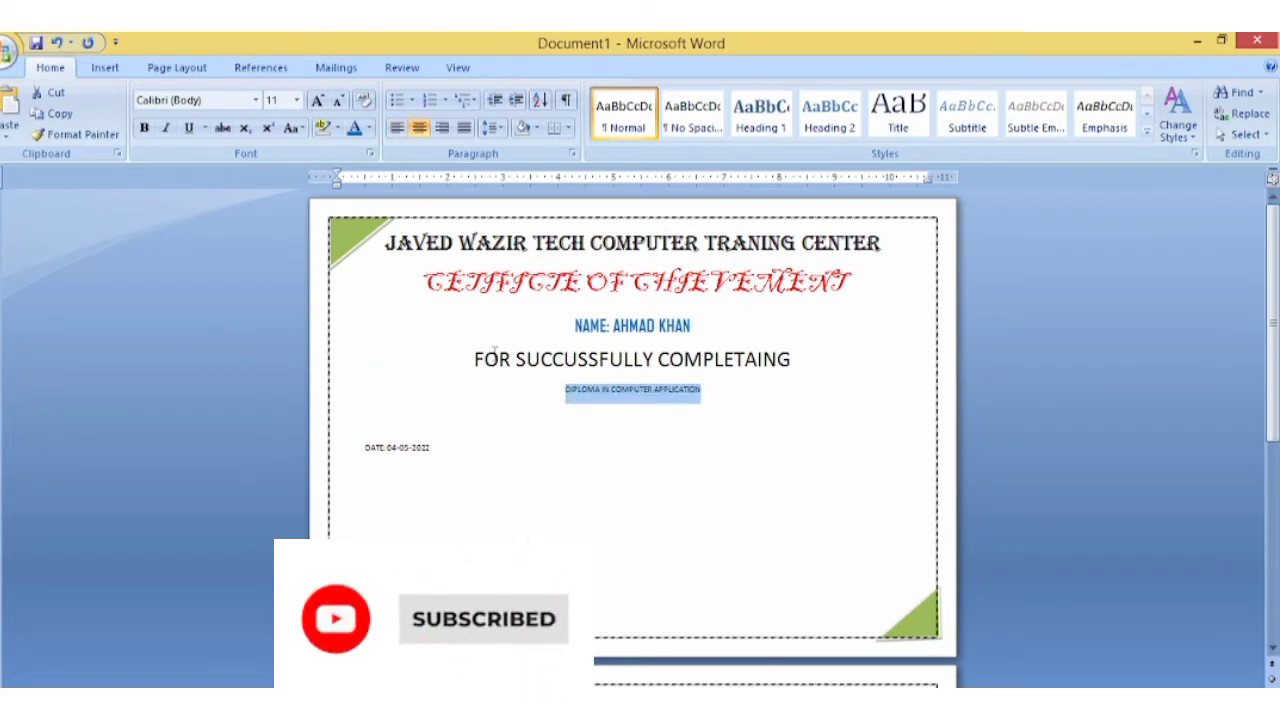
left_click(316, 102)
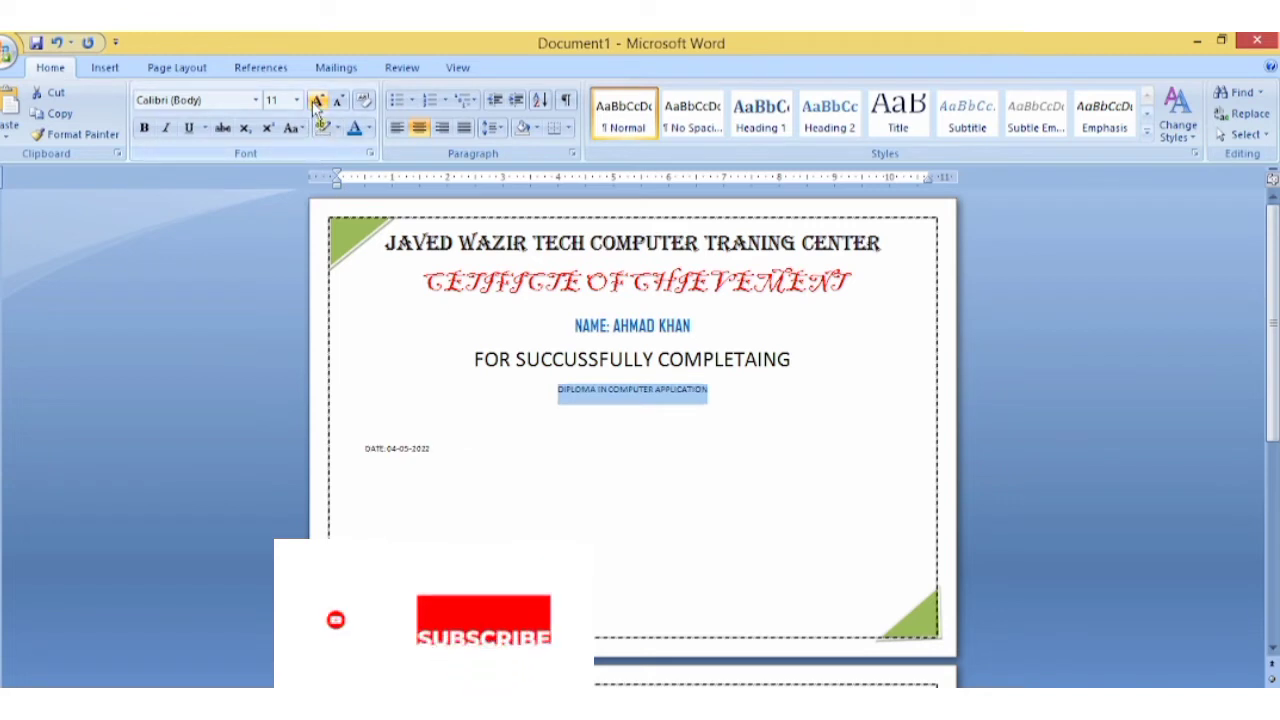
left_click(316, 102)
left_click(316, 102)
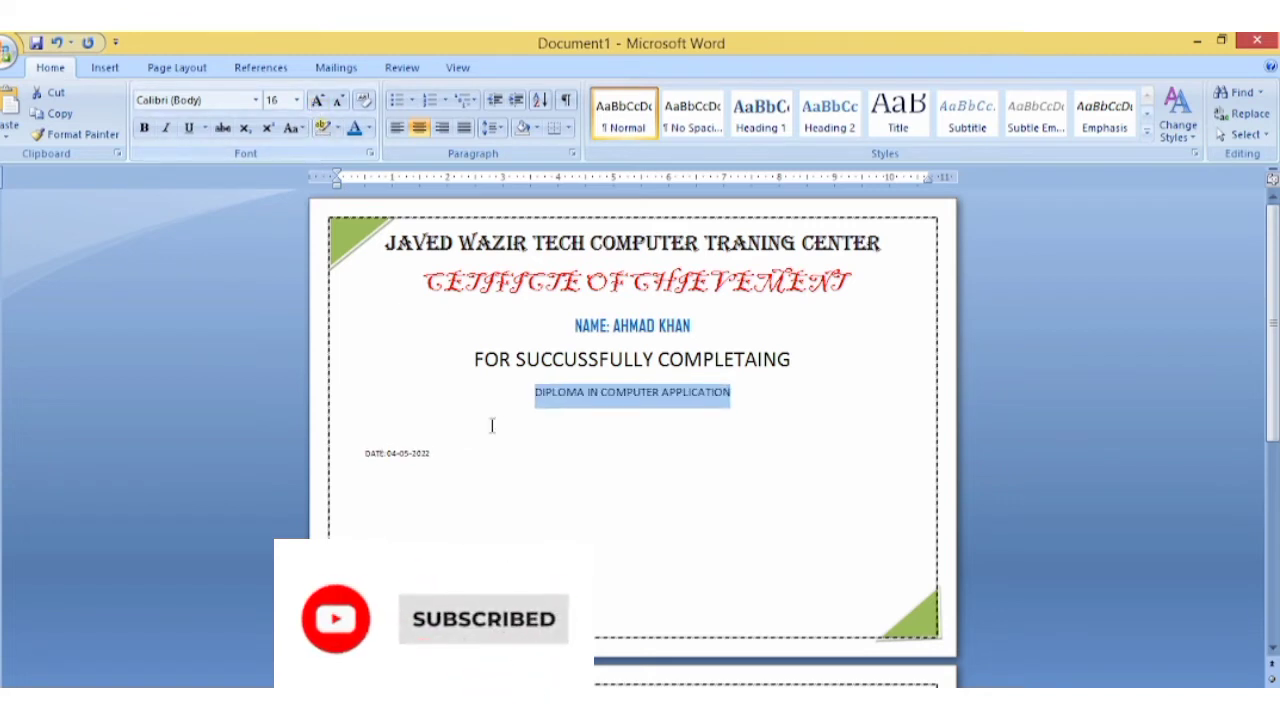
left_click(146, 132)
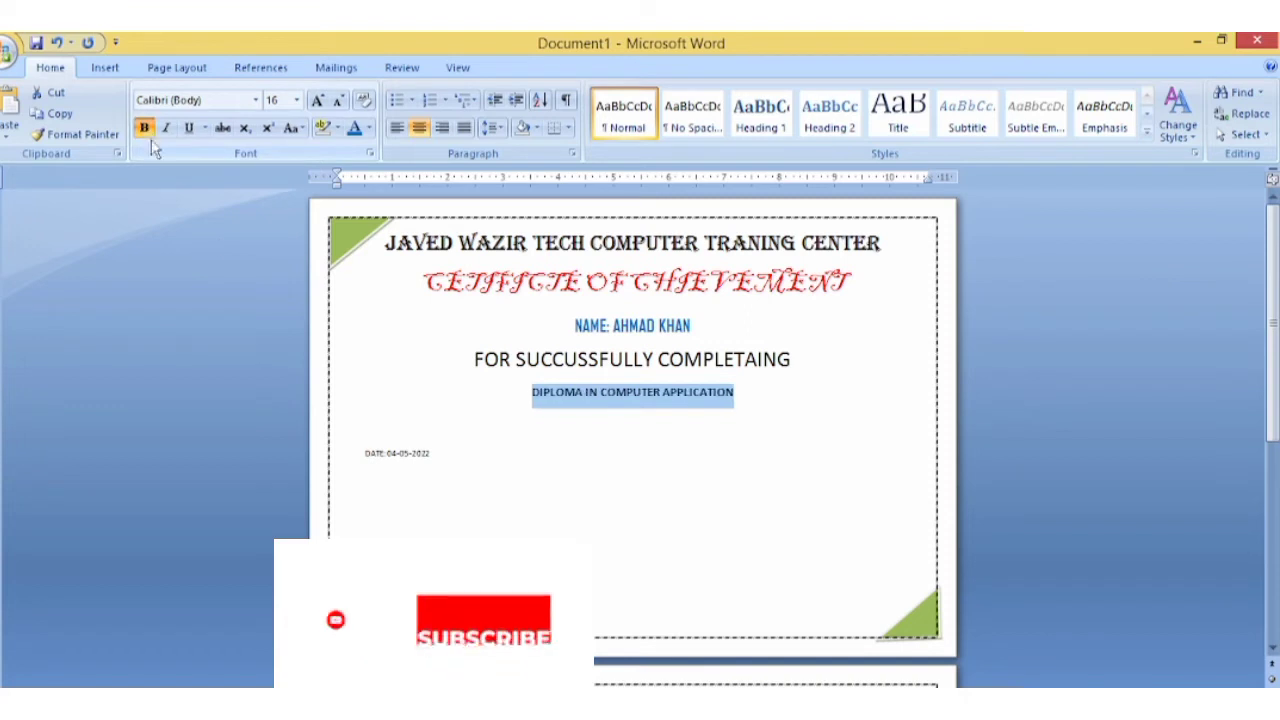
Move the DATE line up beneath the diploma line and tab it toward the centre
left_click(358, 452)
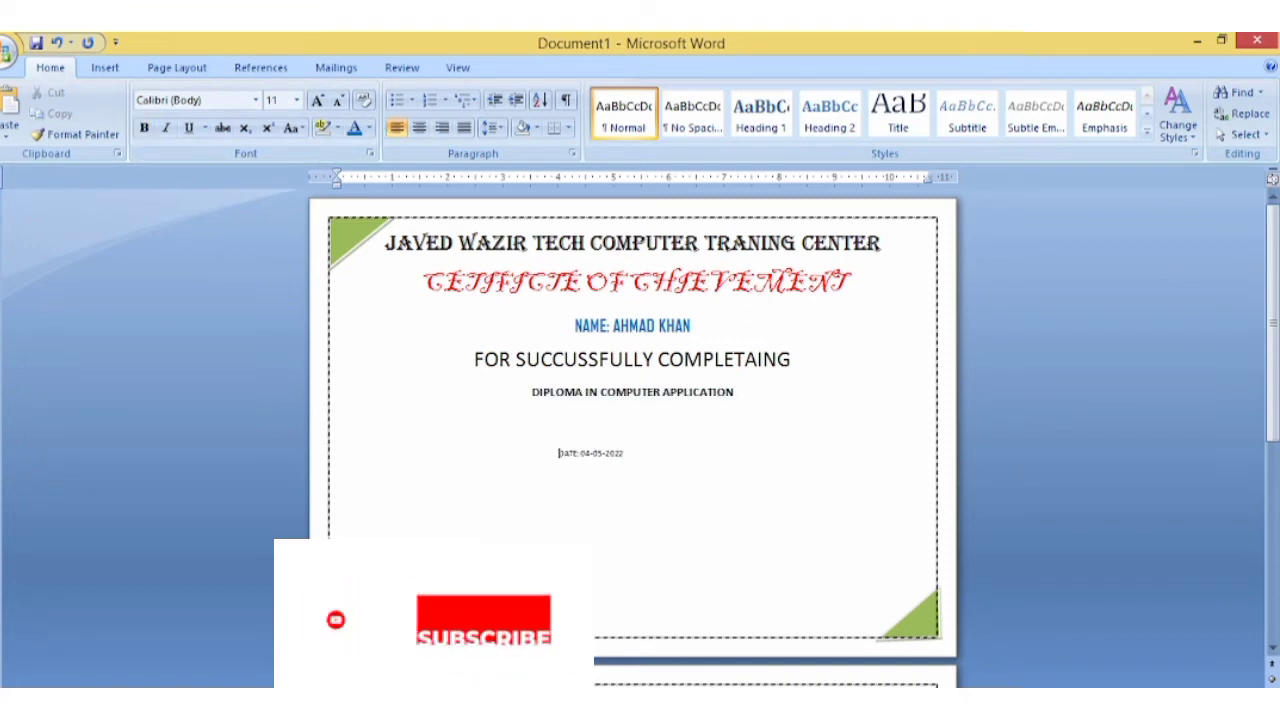
key("Tab")
key("BackSpace")
key("BackSpace")
key("BackSpace")
key("BackSpace")
key("BackSpace")
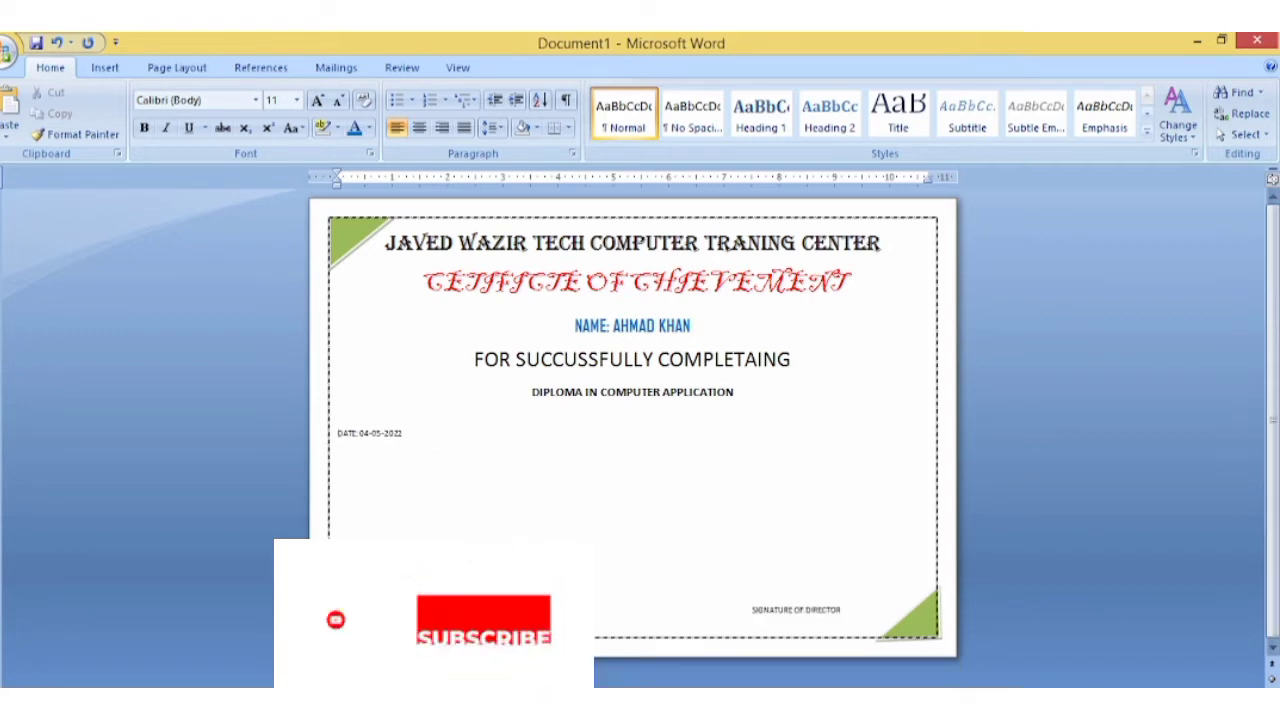
key("BackSpace")
key("ctrl+v")
key("Tab")
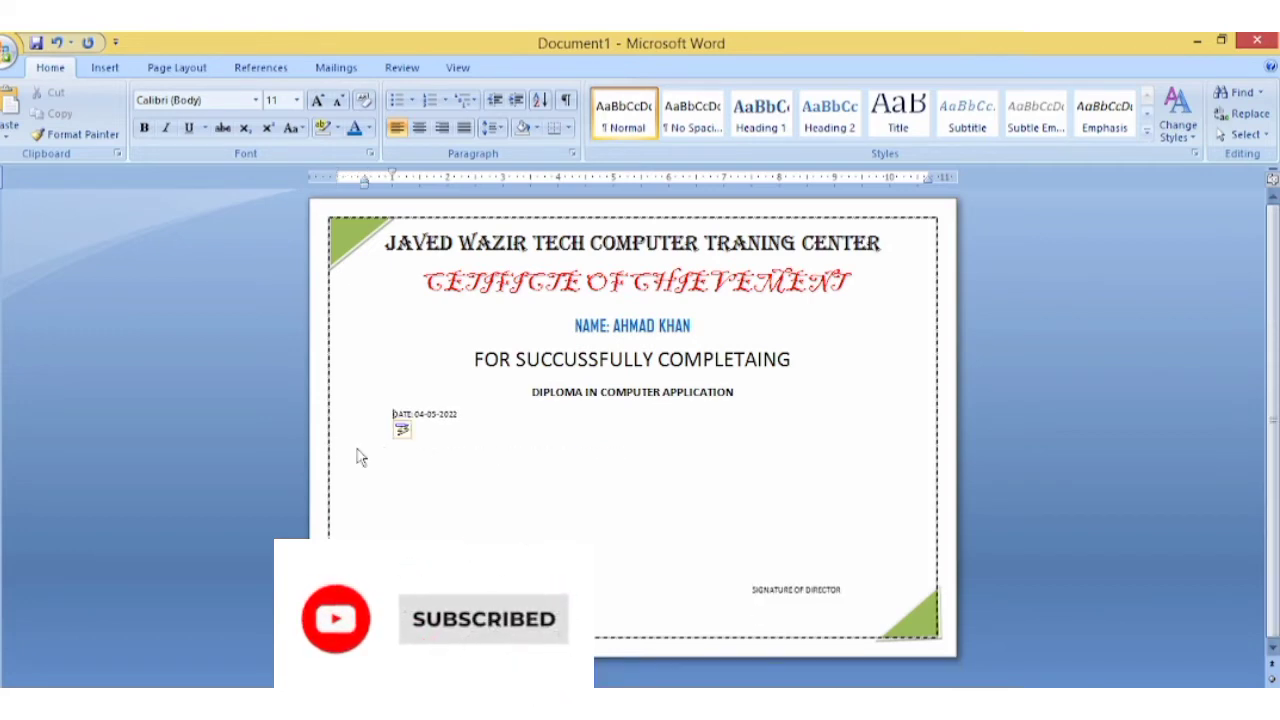
key("Tab")
key("Tab")
key("Tab")
key("Tab")
key("Tab")
key("Tab")
key("Tab")
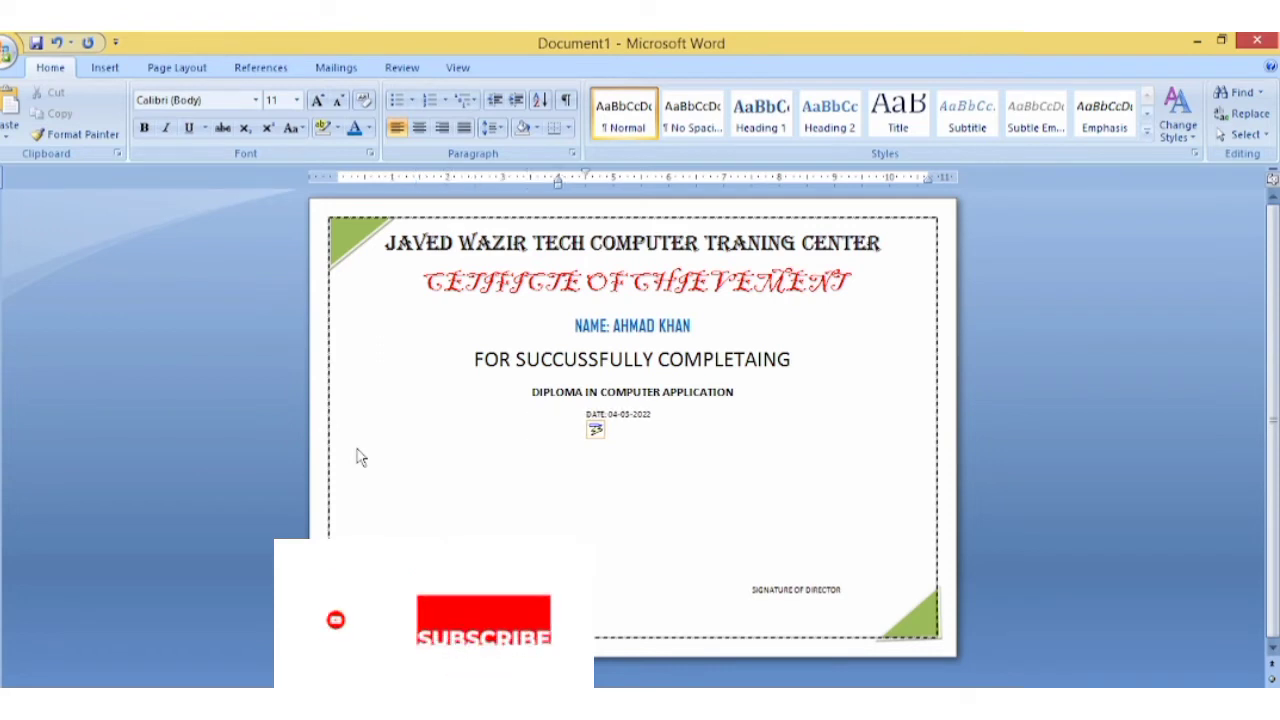
key("Tab")
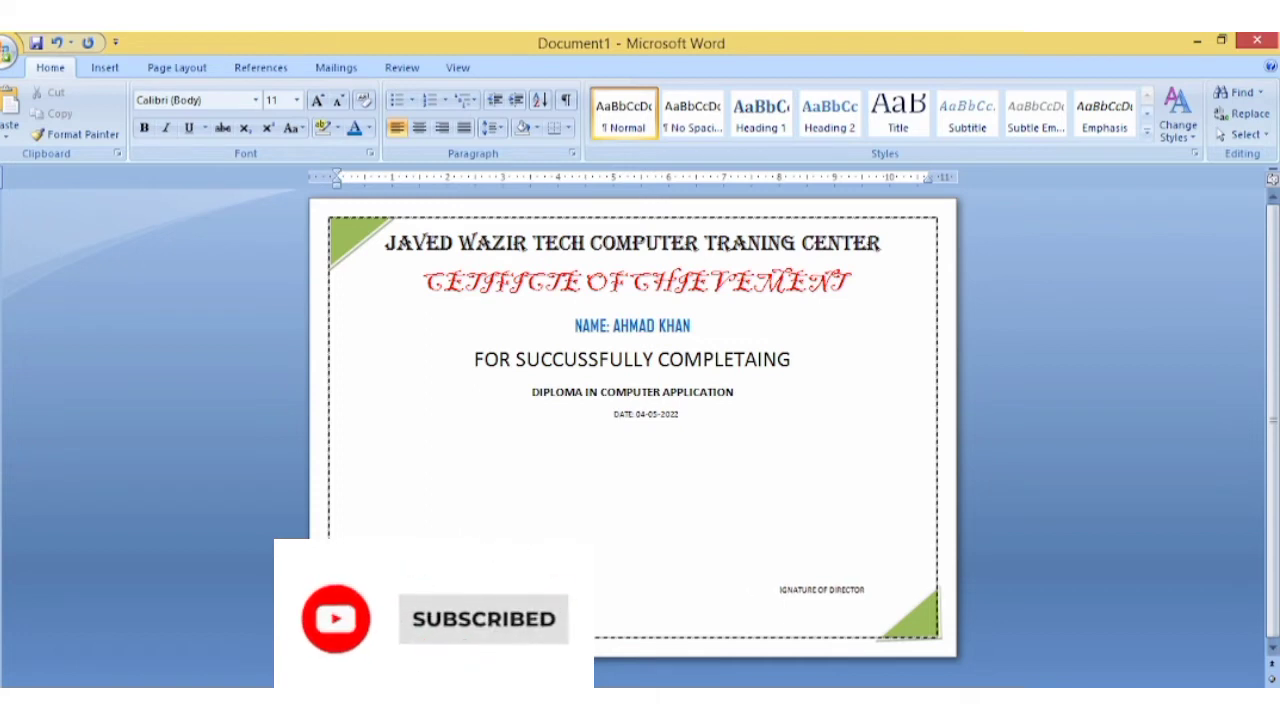
Enlarge the SIGNATURE OF DIRECTOR caption to 14 pt and make it bold
triple_click(830, 597)
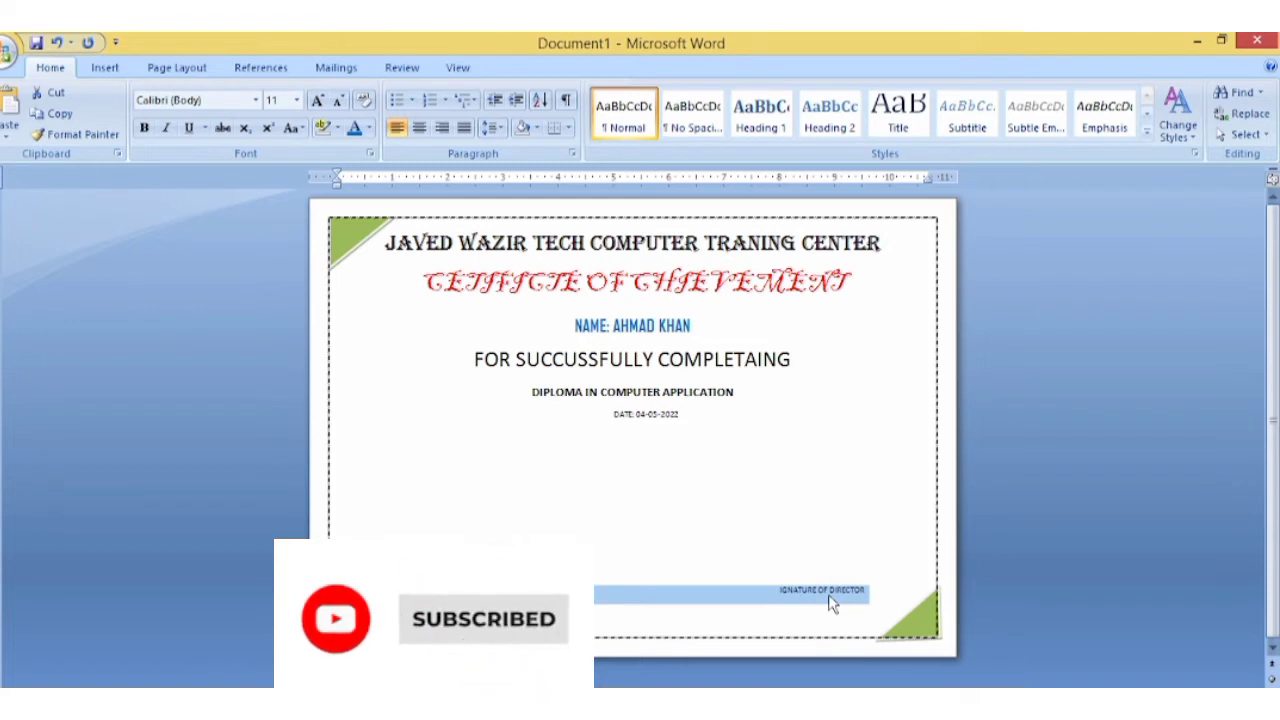
key("ctrl+shift+period")
key("ctrl+shift+period")
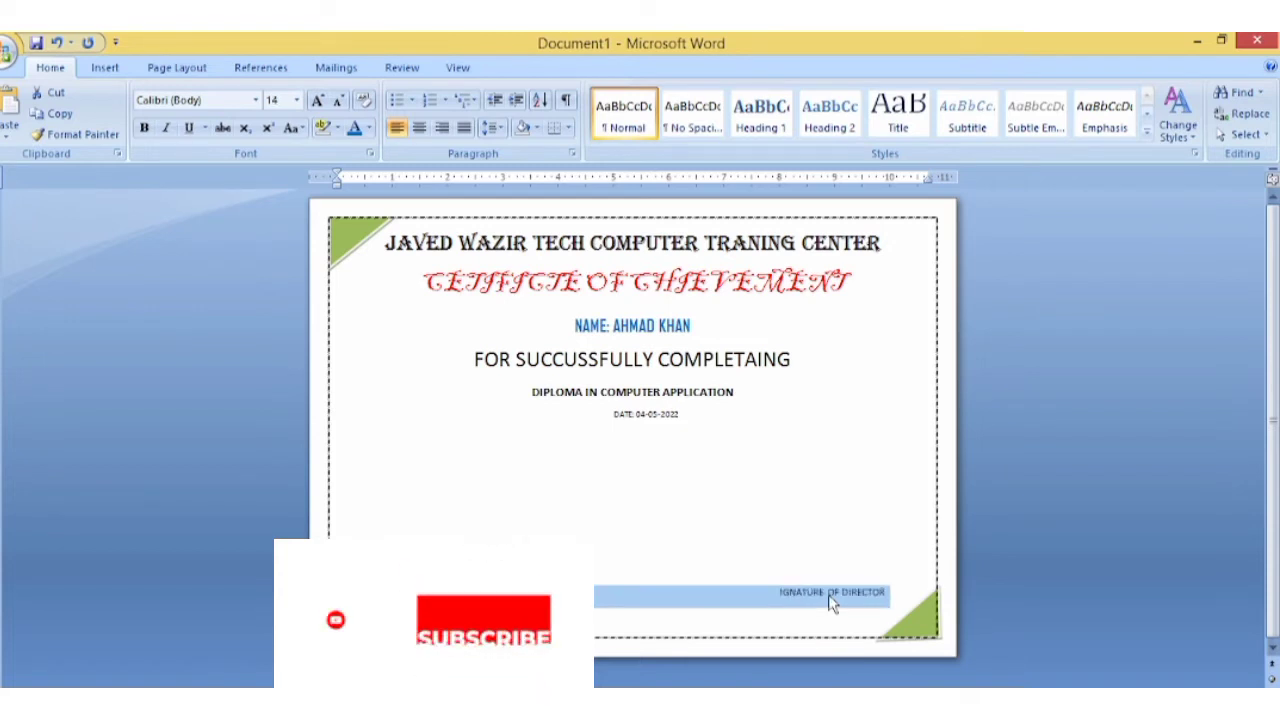
left_click(818, 565)
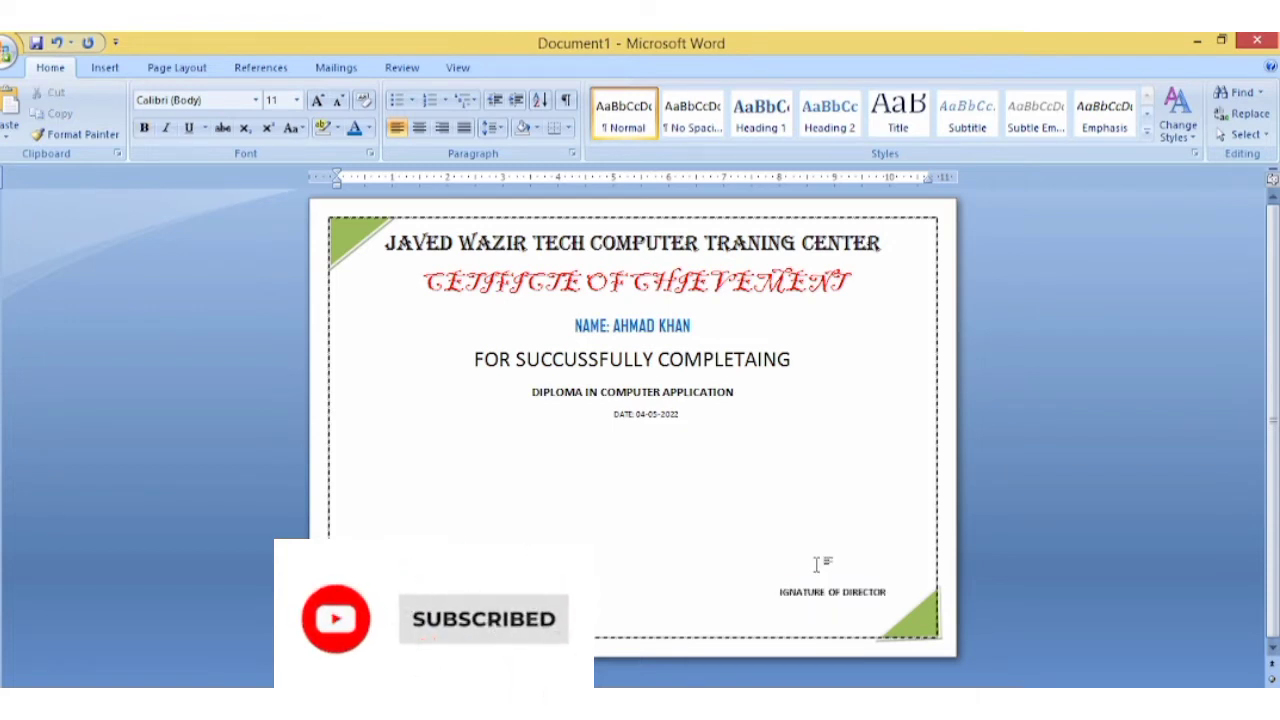
left_click(781, 593)
type("S")
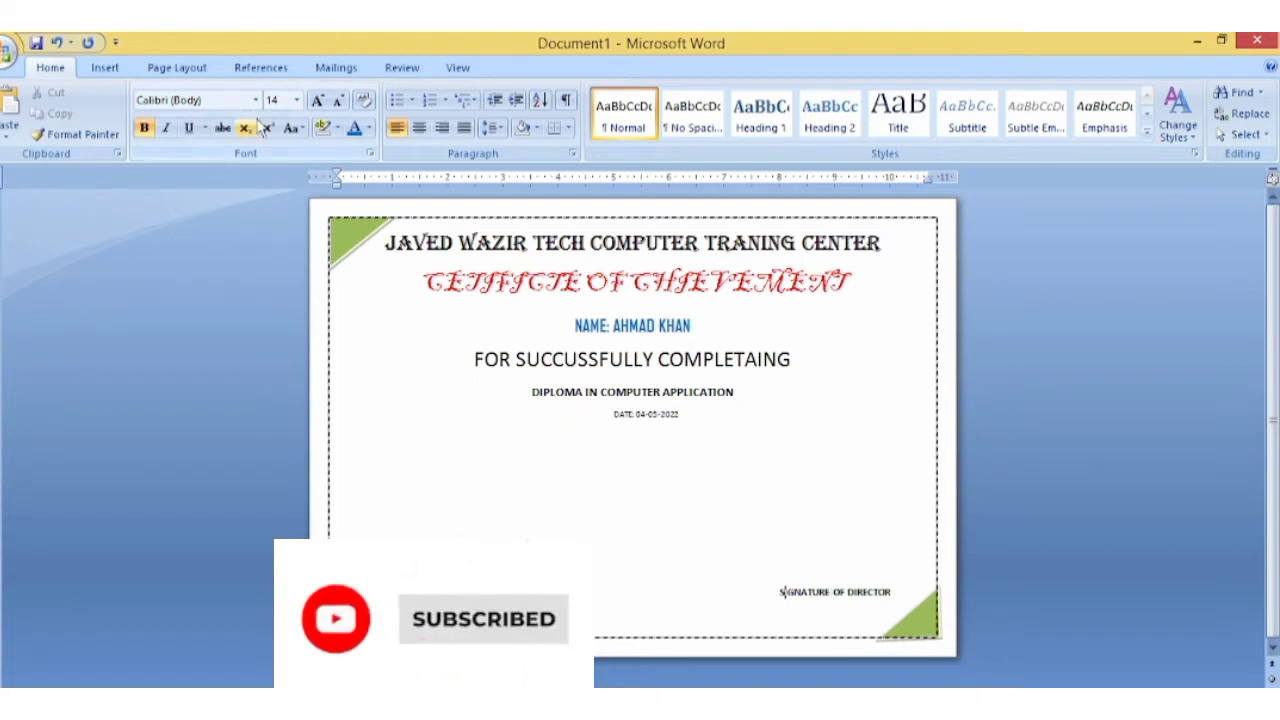
Draw a straight horizontal line above SIGNATURE OF DIRECTOR as the signature line
left_click(104, 68)
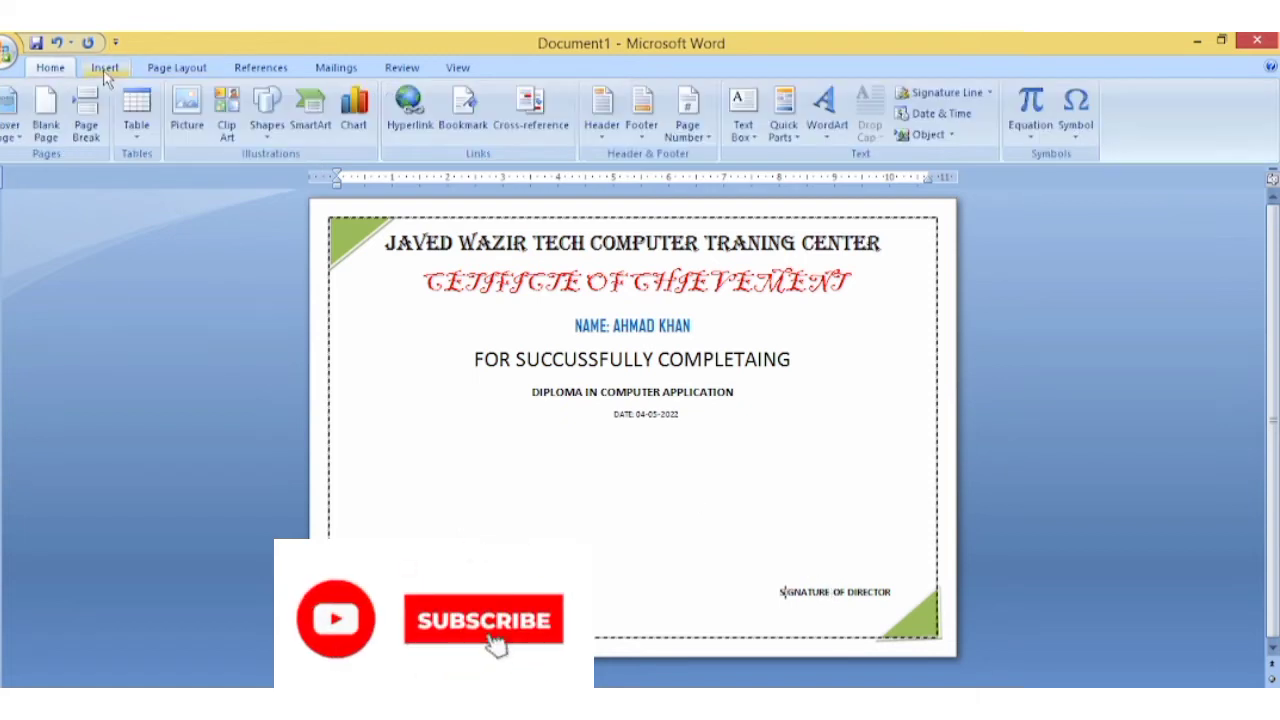
left_click(266, 141)
left_click(298, 178)
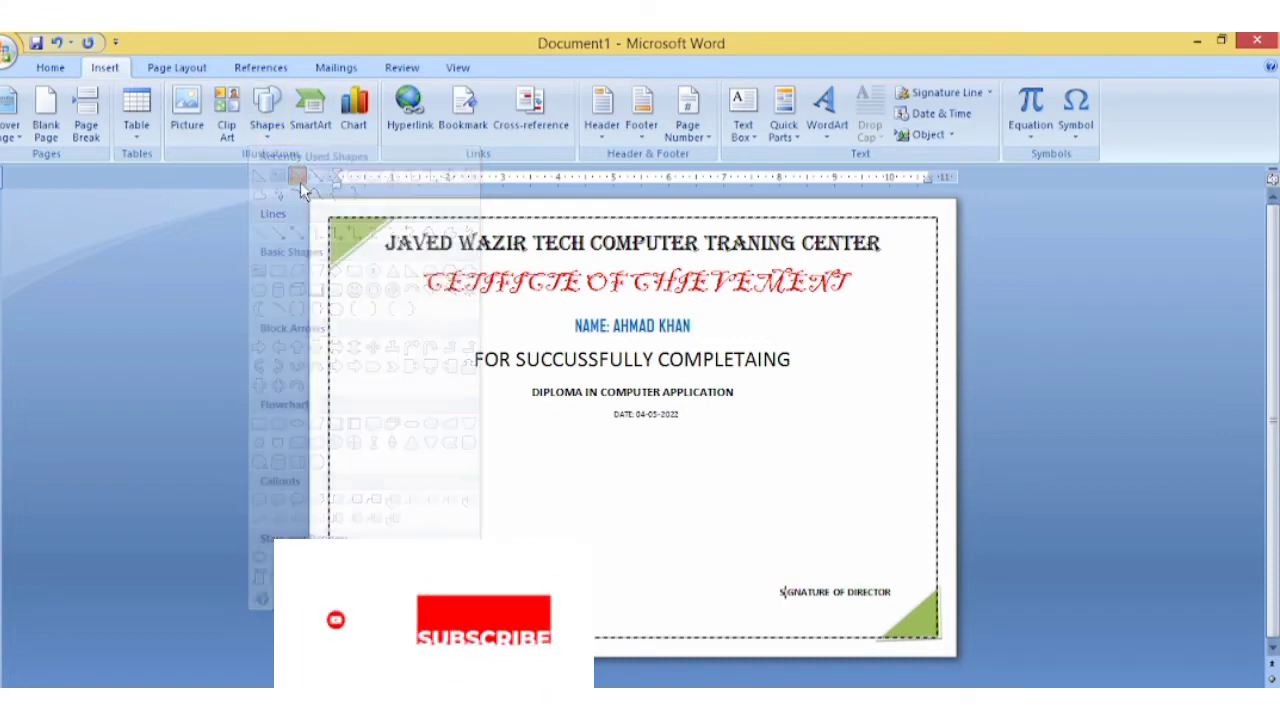
left_click_drag(777, 589, 892, 590)
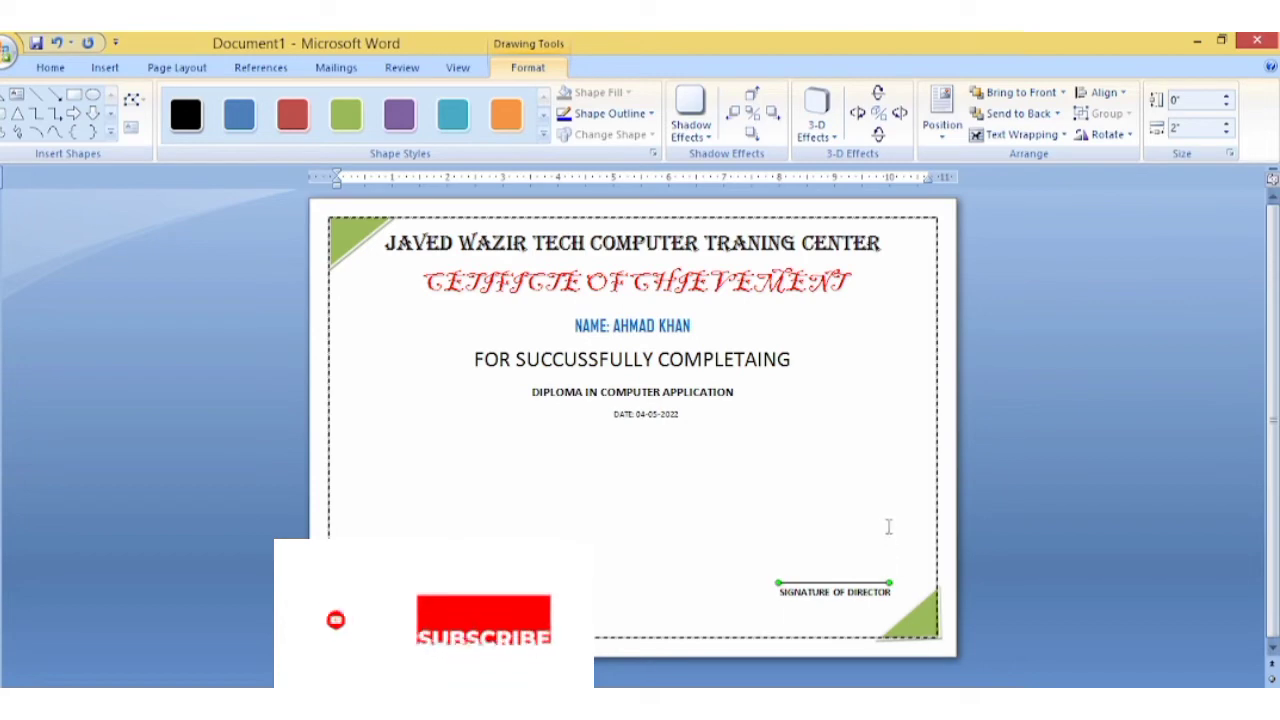
left_click(829, 488)
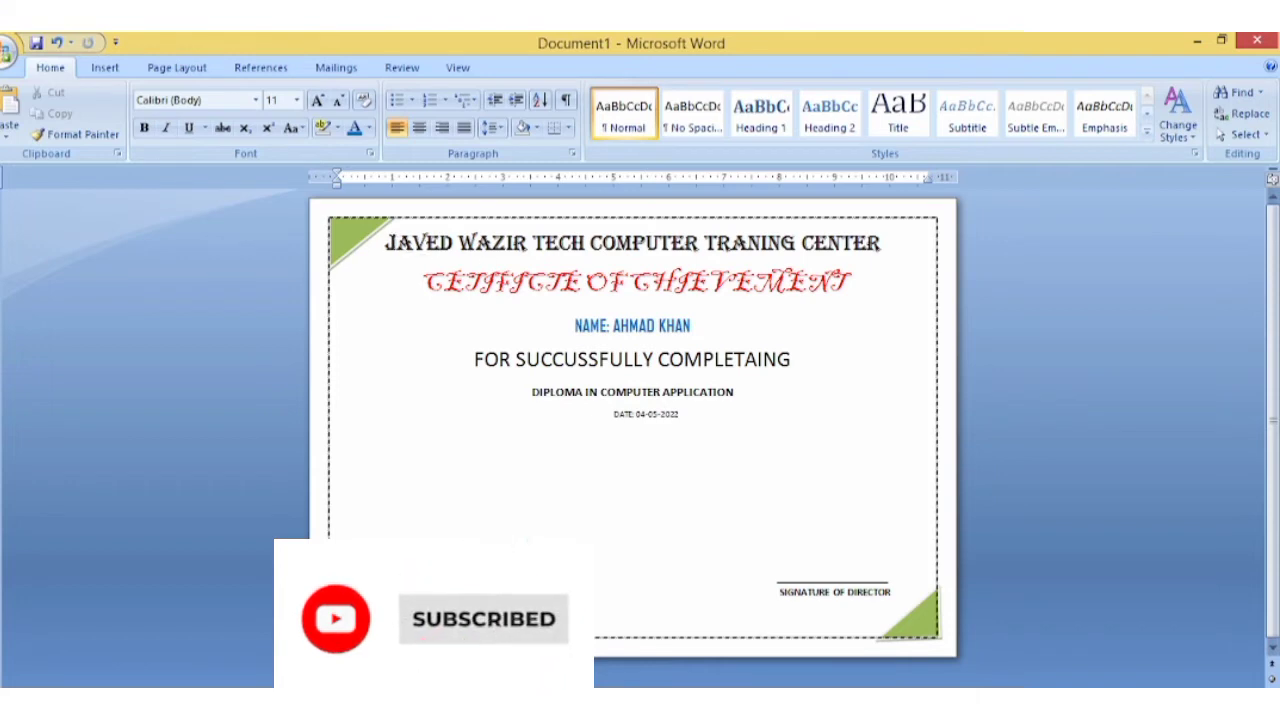
mouse_move(386, 240)
left_mouse_down()
mouse_move(714, 337)
mouse_move(788, 423)
left_mouse_up()
key("ctrl+2")
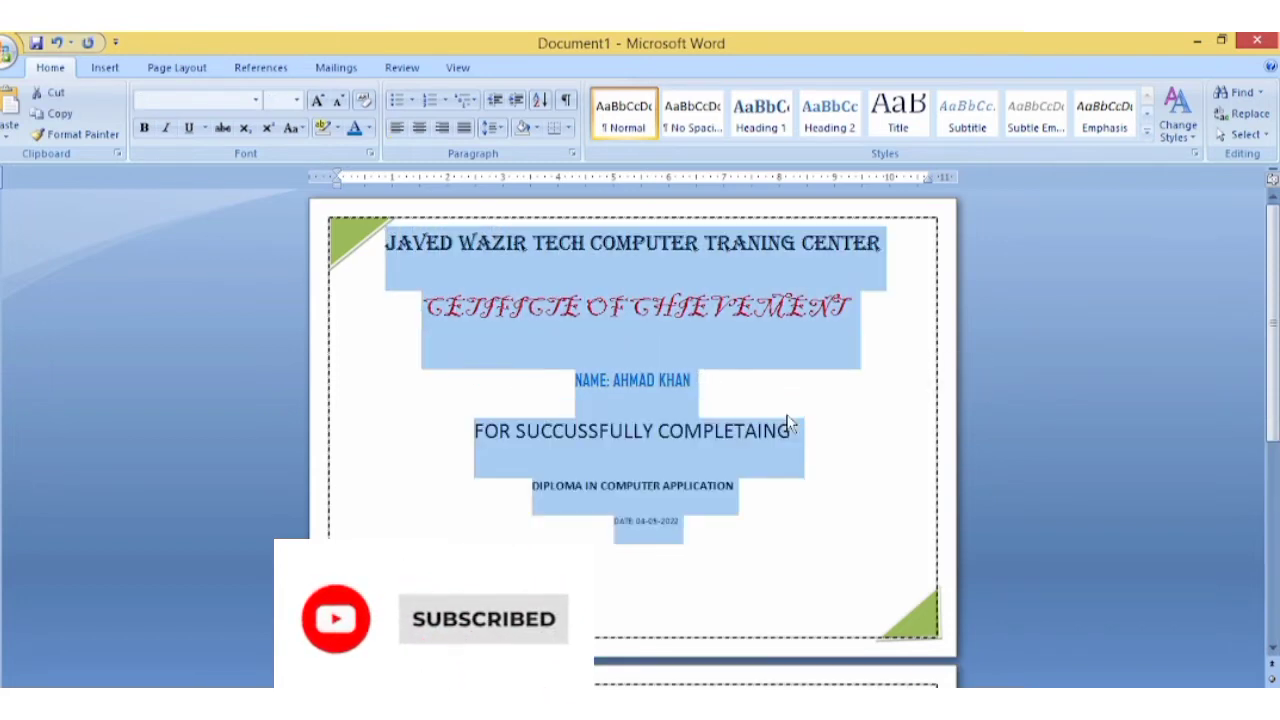
key("ctrl+1")
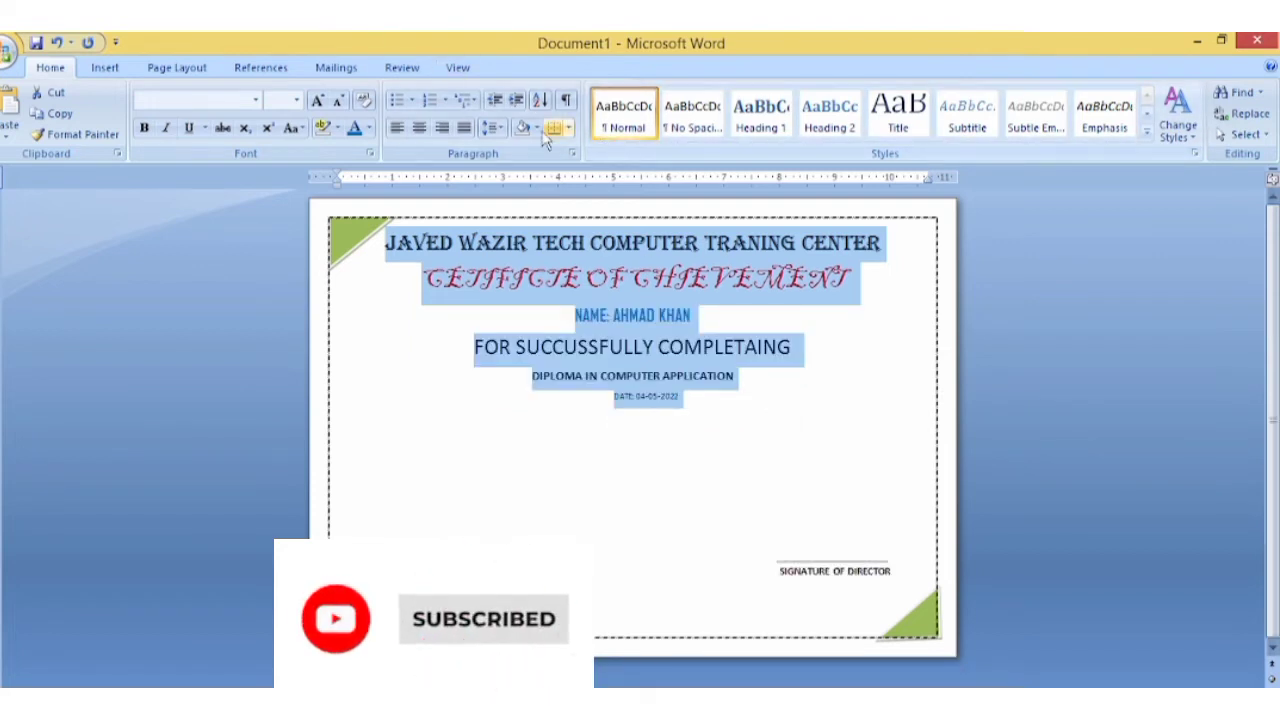
left_click(503, 127)
left_click(520, 171)
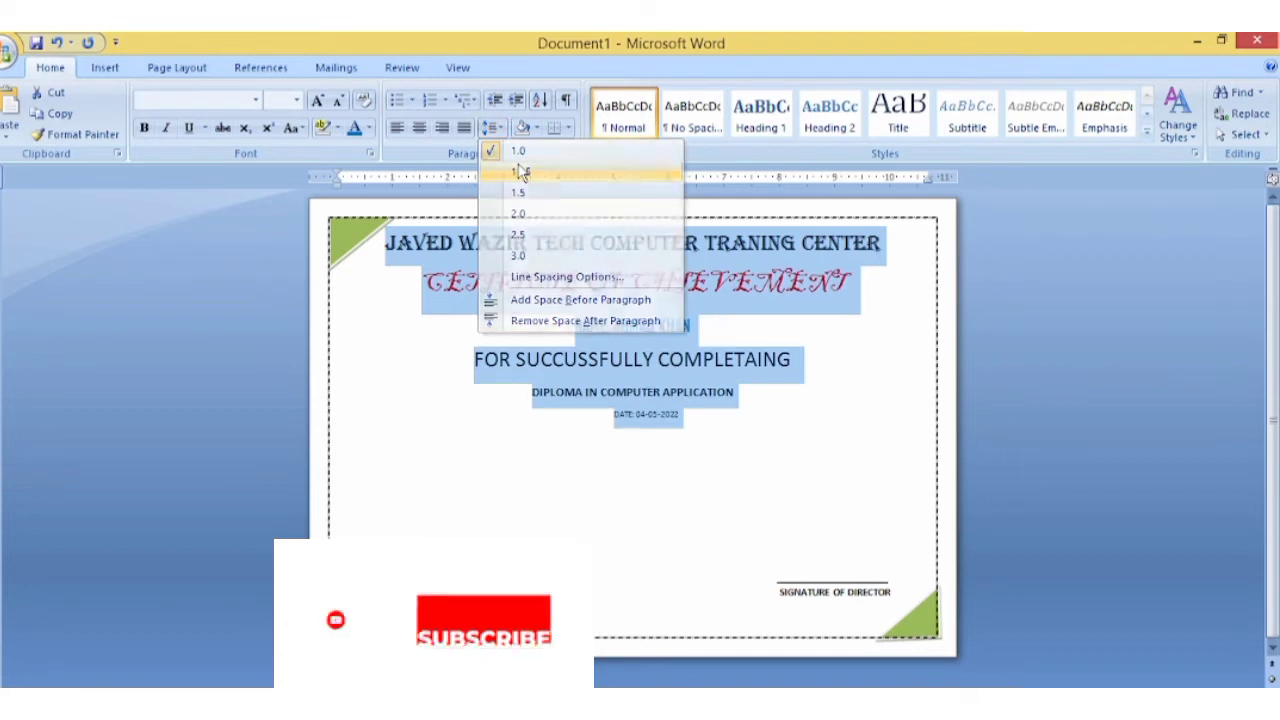
left_click(792, 492)
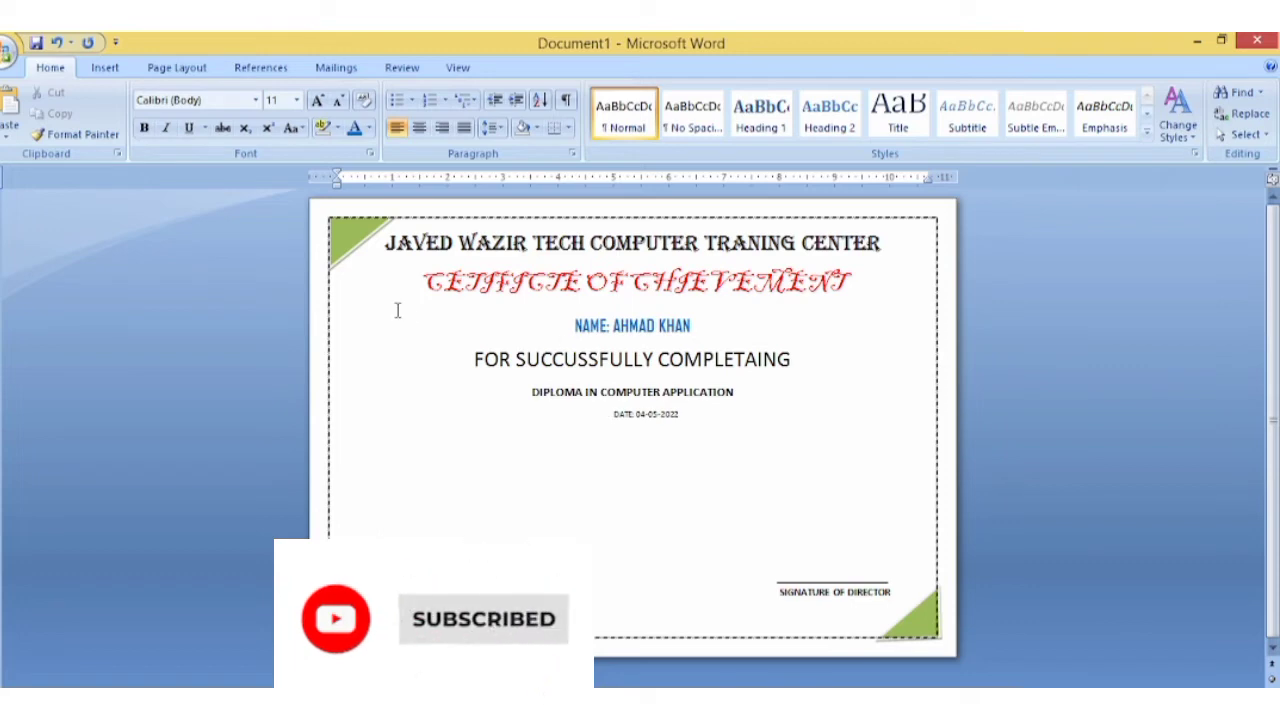
Draw a starburst shape in the lower left of the page, then delete it
left_click(104, 67)
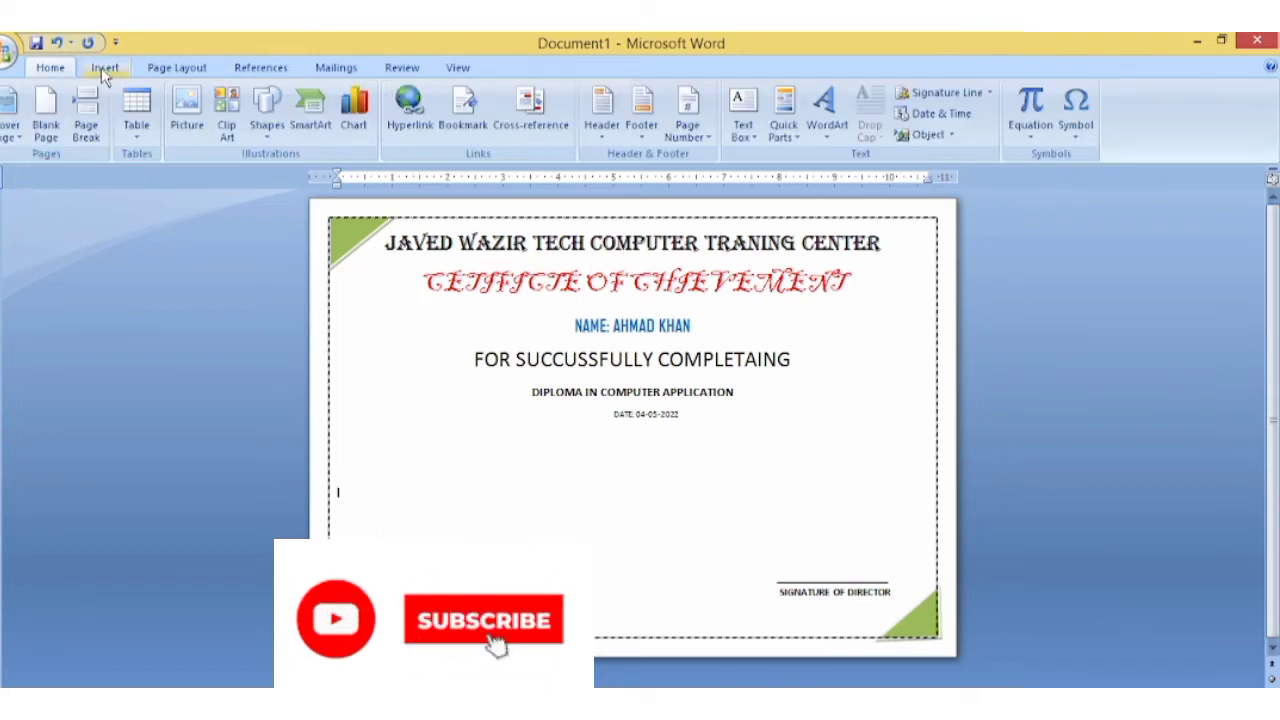
left_click(268, 132)
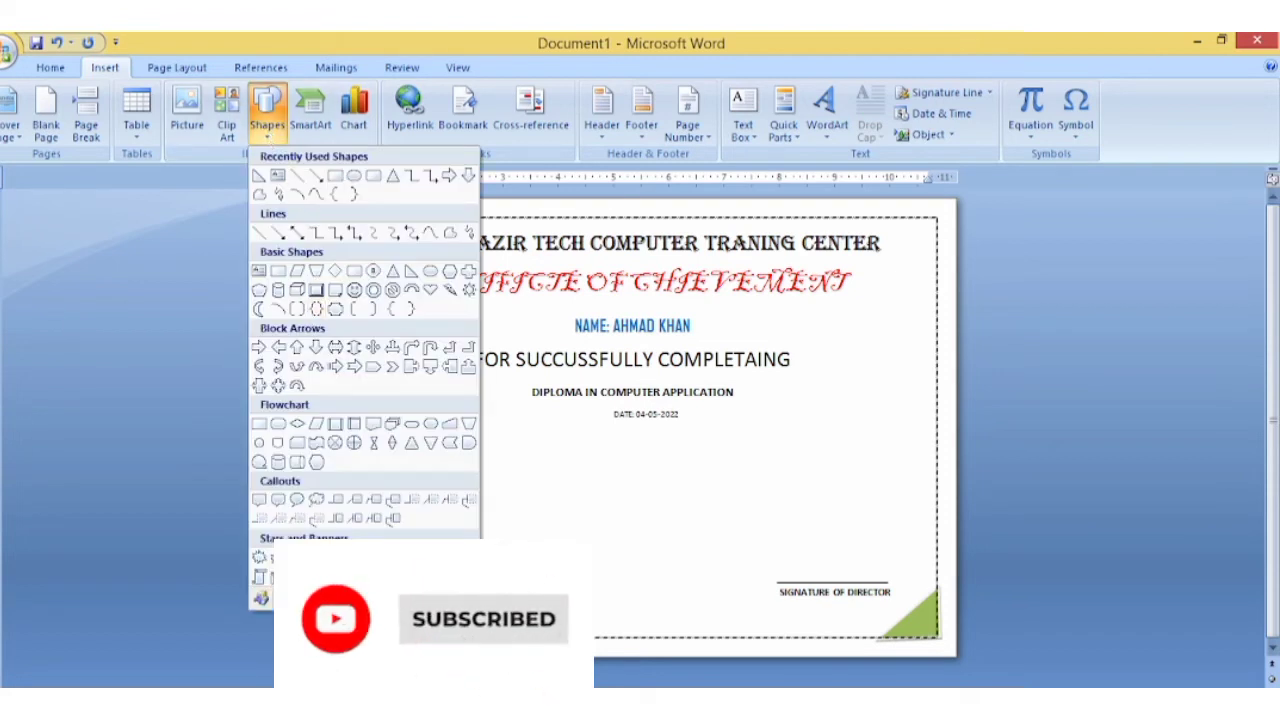
left_click(300, 577)
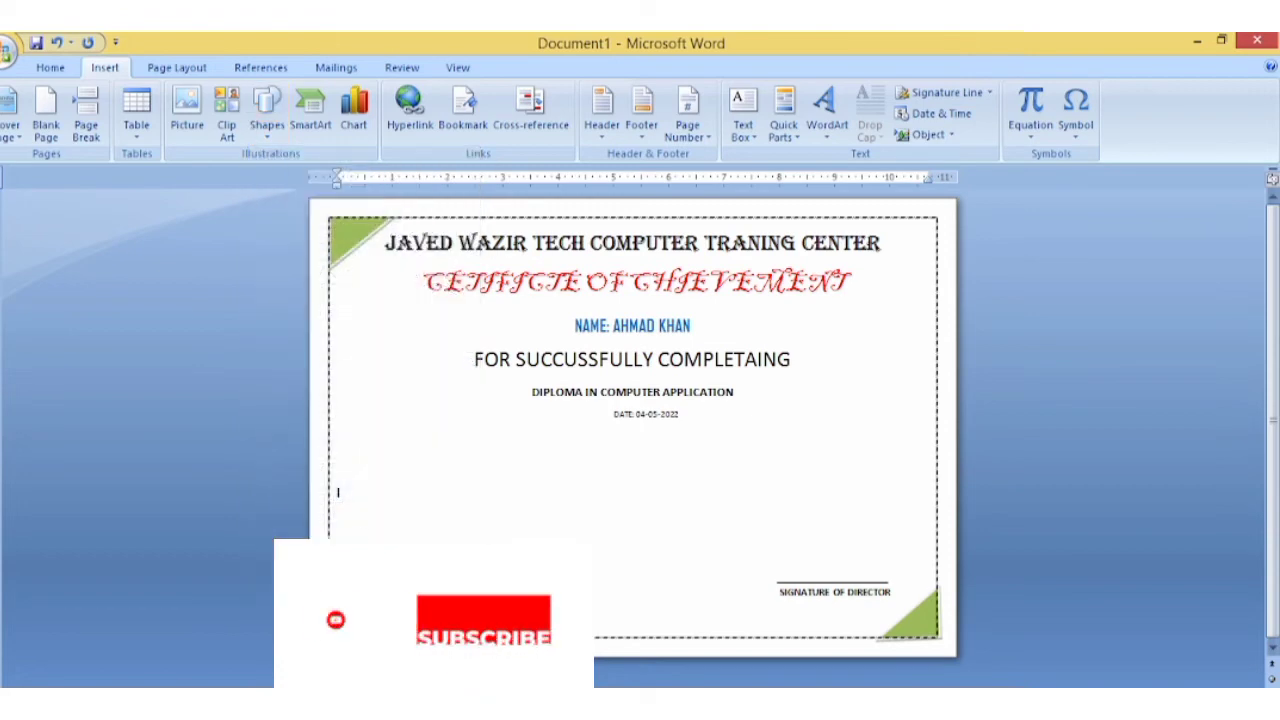
left_click_drag(386, 531, 424, 512)
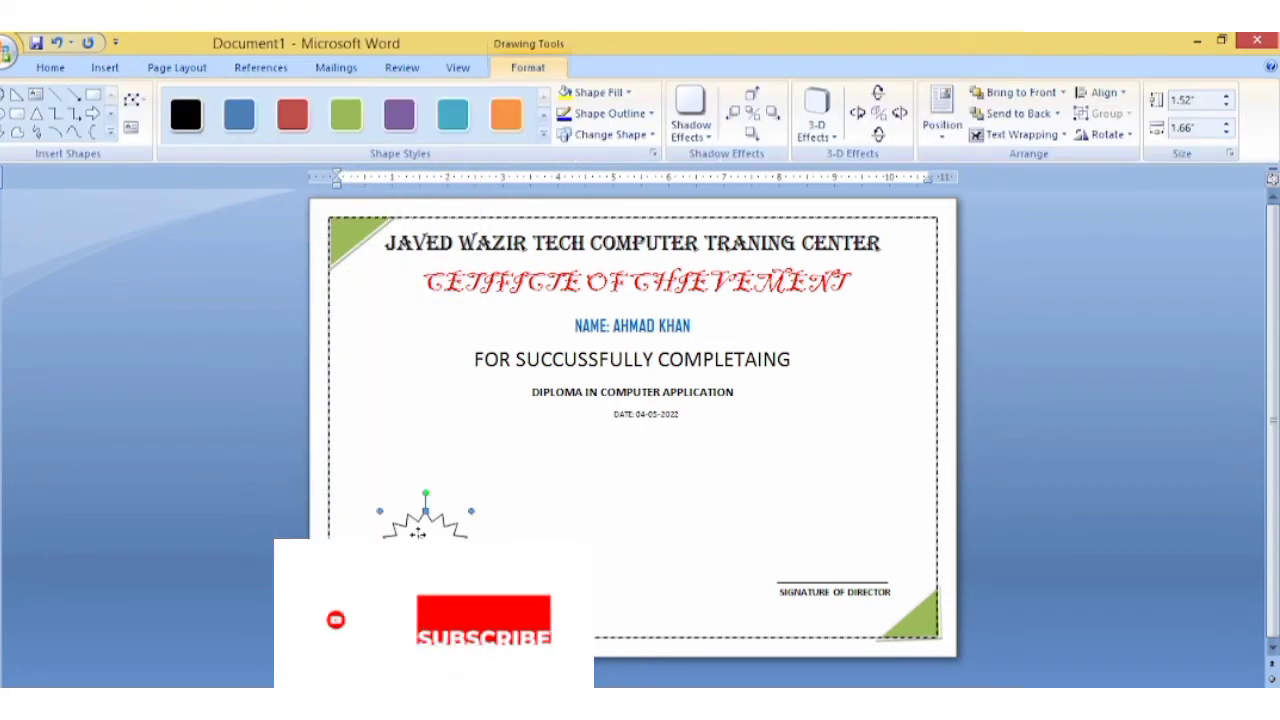
left_click_drag(416, 536, 400, 490)
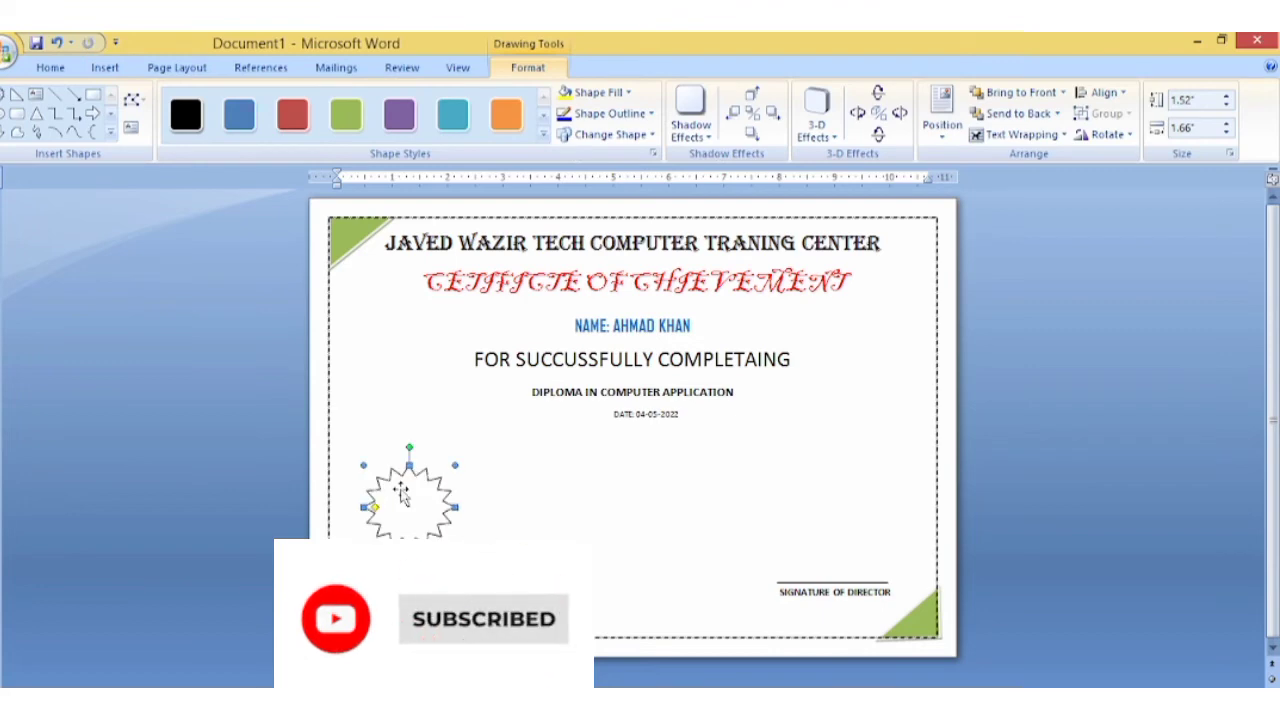
key("Delete")
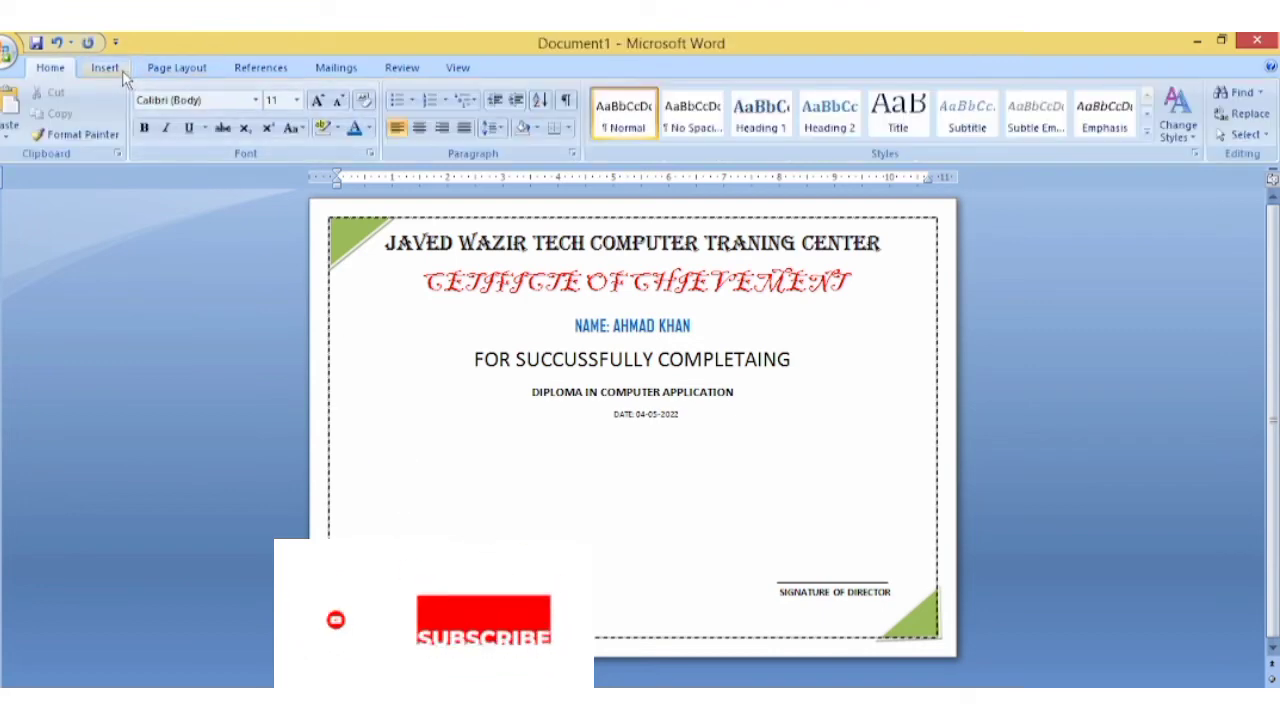
Draw a donut shape in the lower left, nudge it into place and widen its hole
left_click(105, 67)
left_click(262, 130)
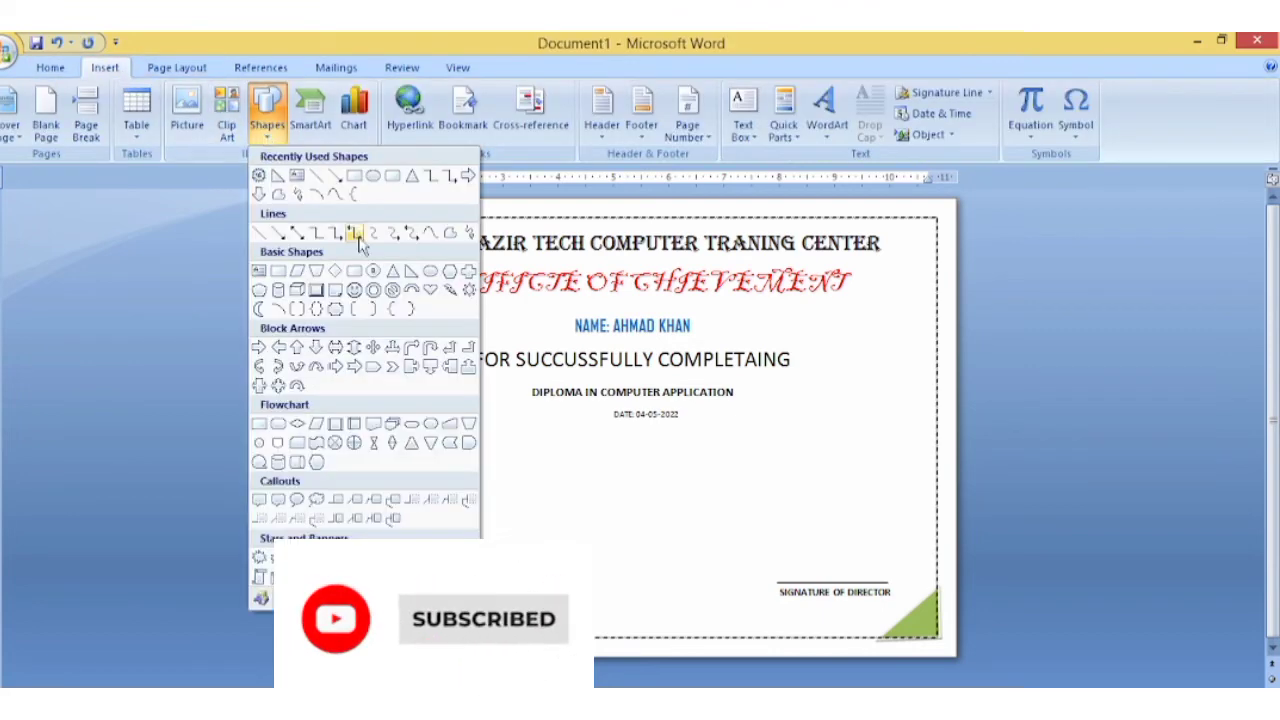
left_click(373, 291)
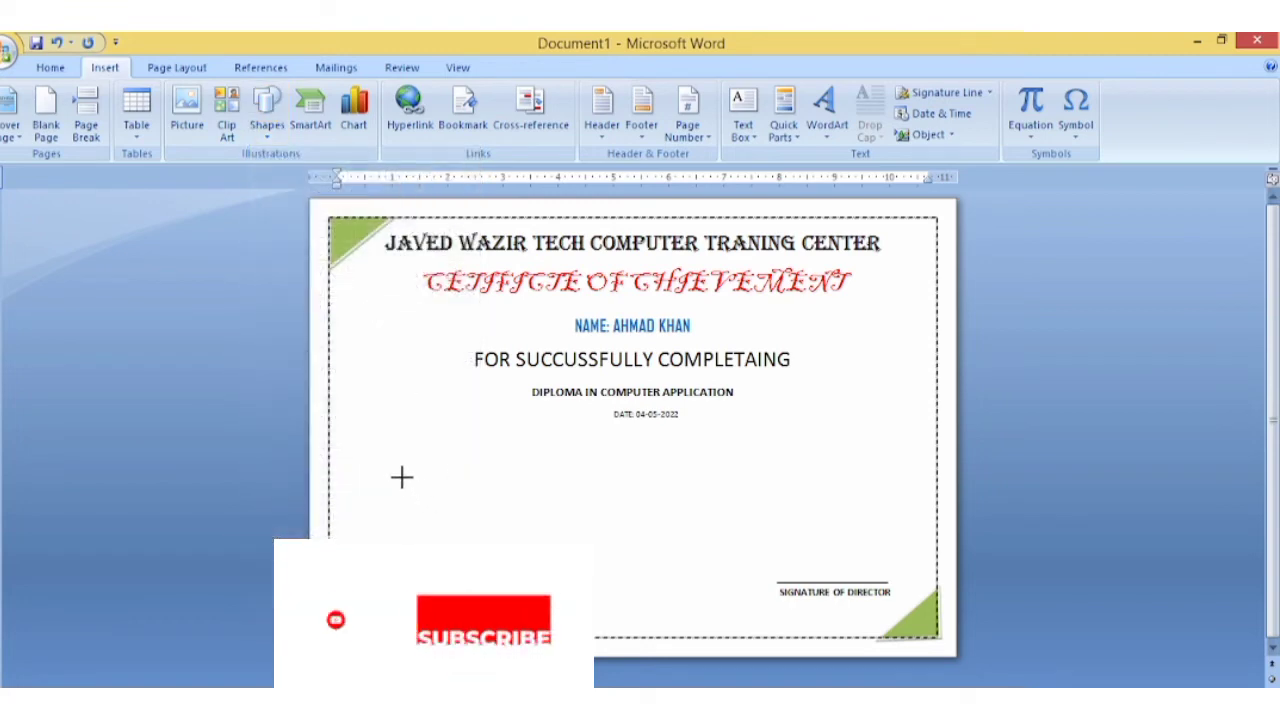
left_click_drag(392, 462, 497, 560)
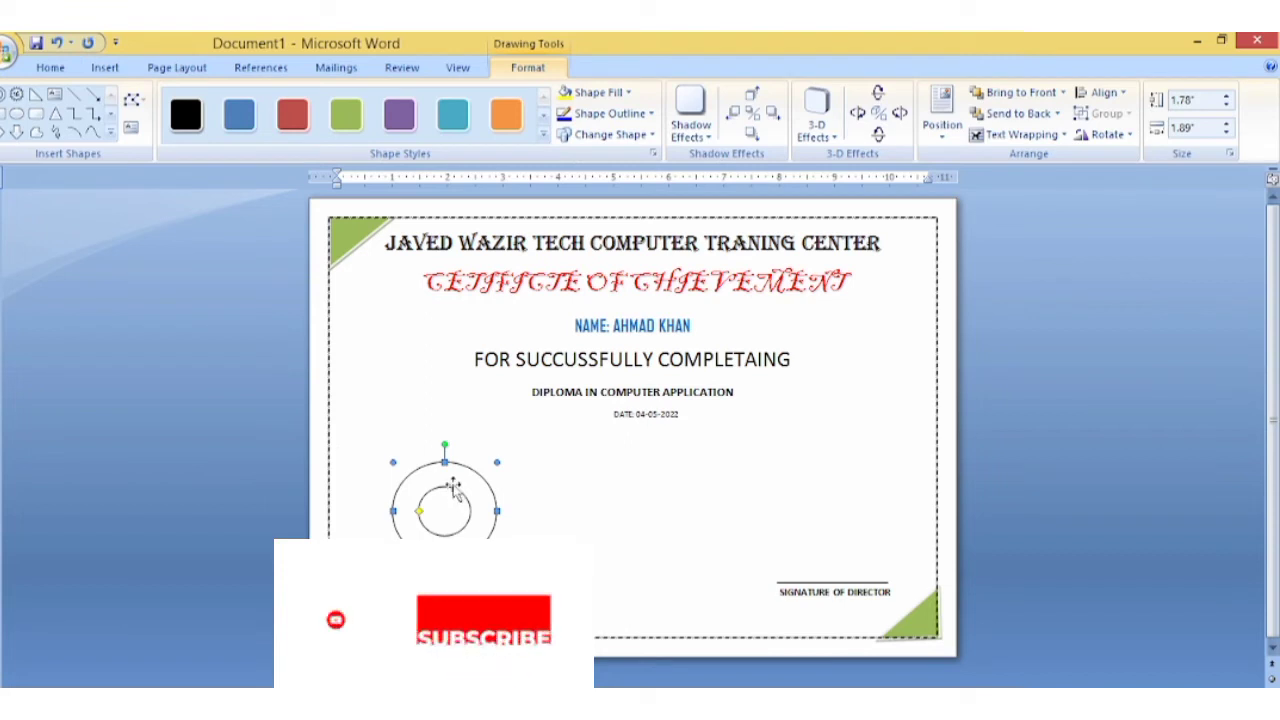
left_click_drag(455, 495, 425, 485)
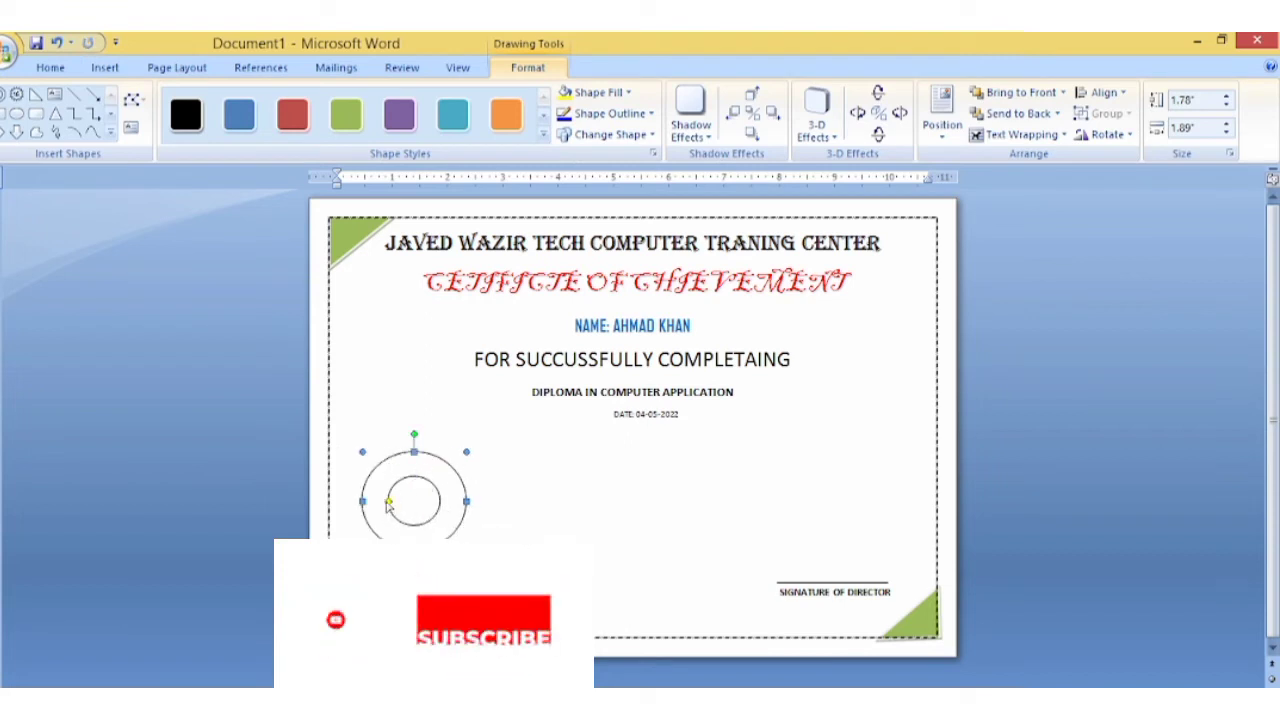
left_click_drag(388, 505, 380, 501)
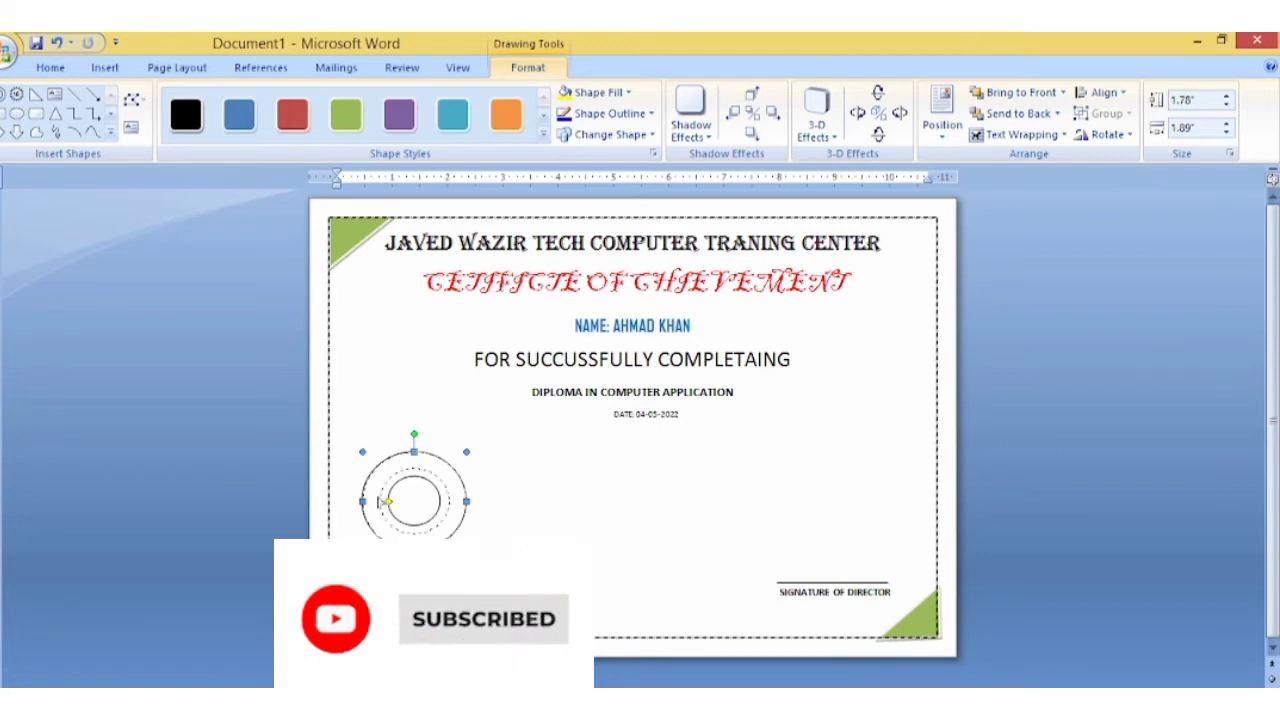
Insert the pasted training centre name as rainbow WordArt, wrapped In Front of Text
left_click(611, 503)
triple_click(404, 253)
key("ctrl+c")
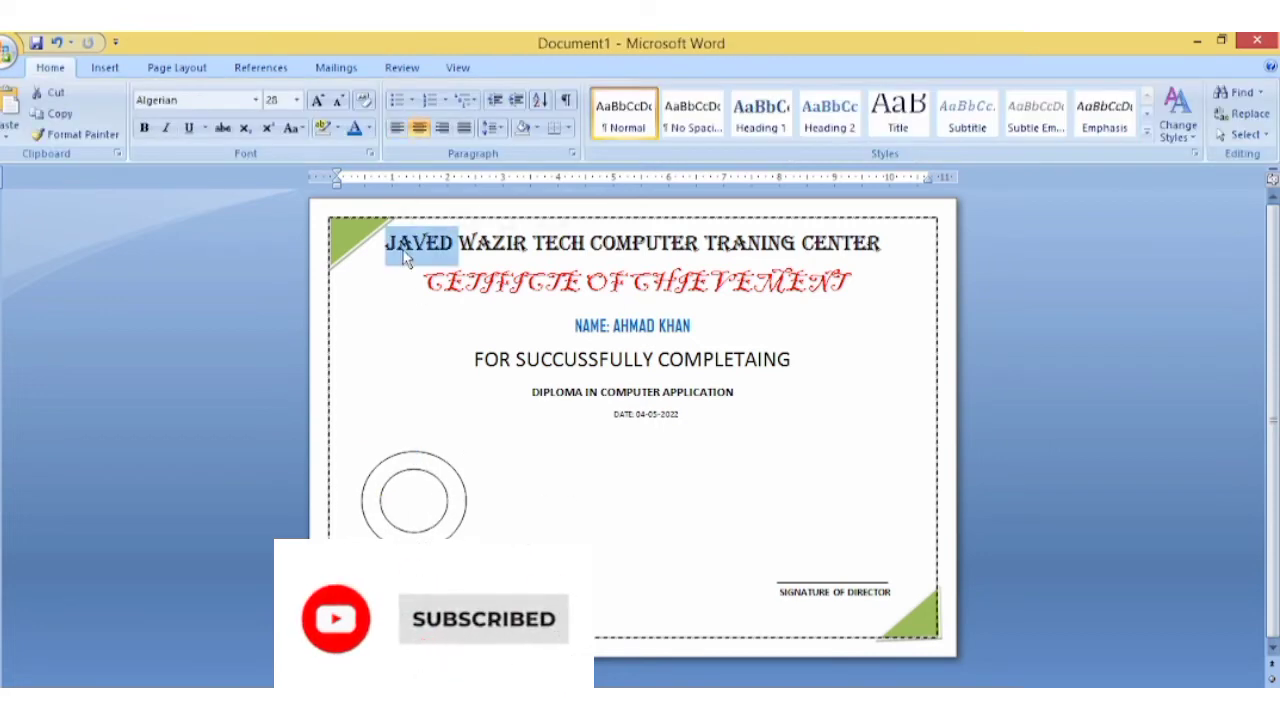
left_click(517, 466)
left_click(105, 67)
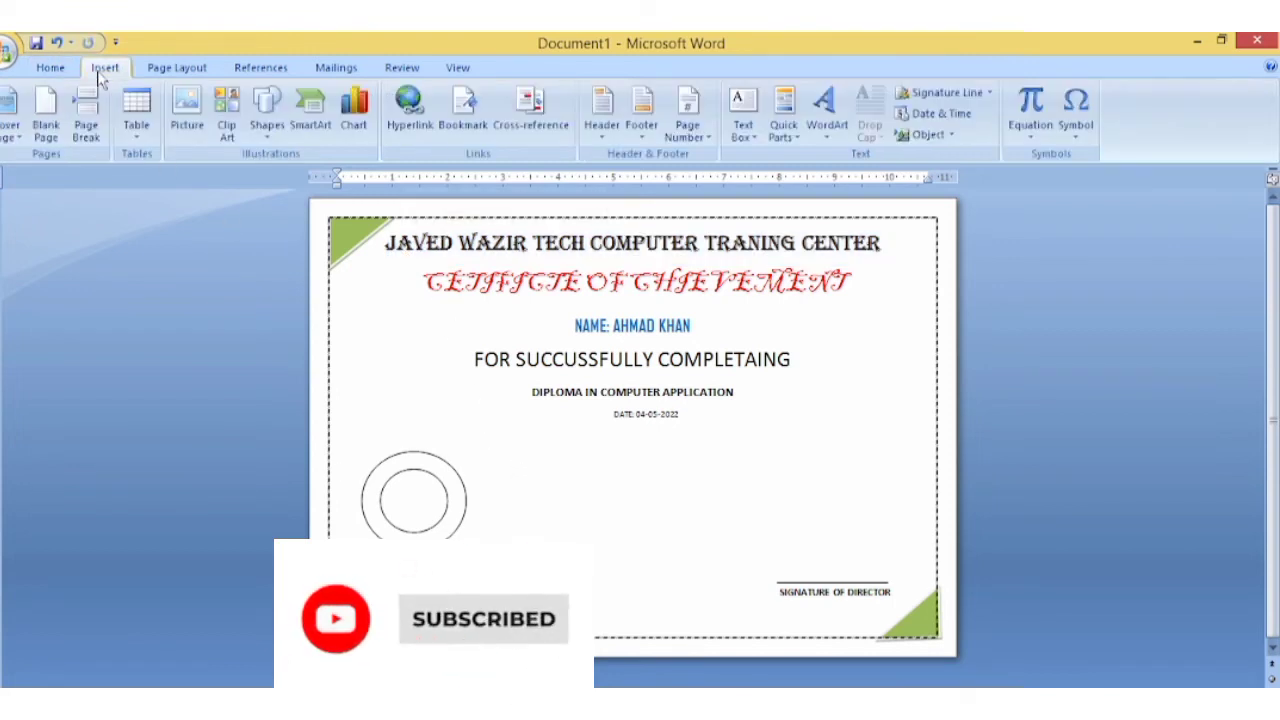
left_click(828, 112)
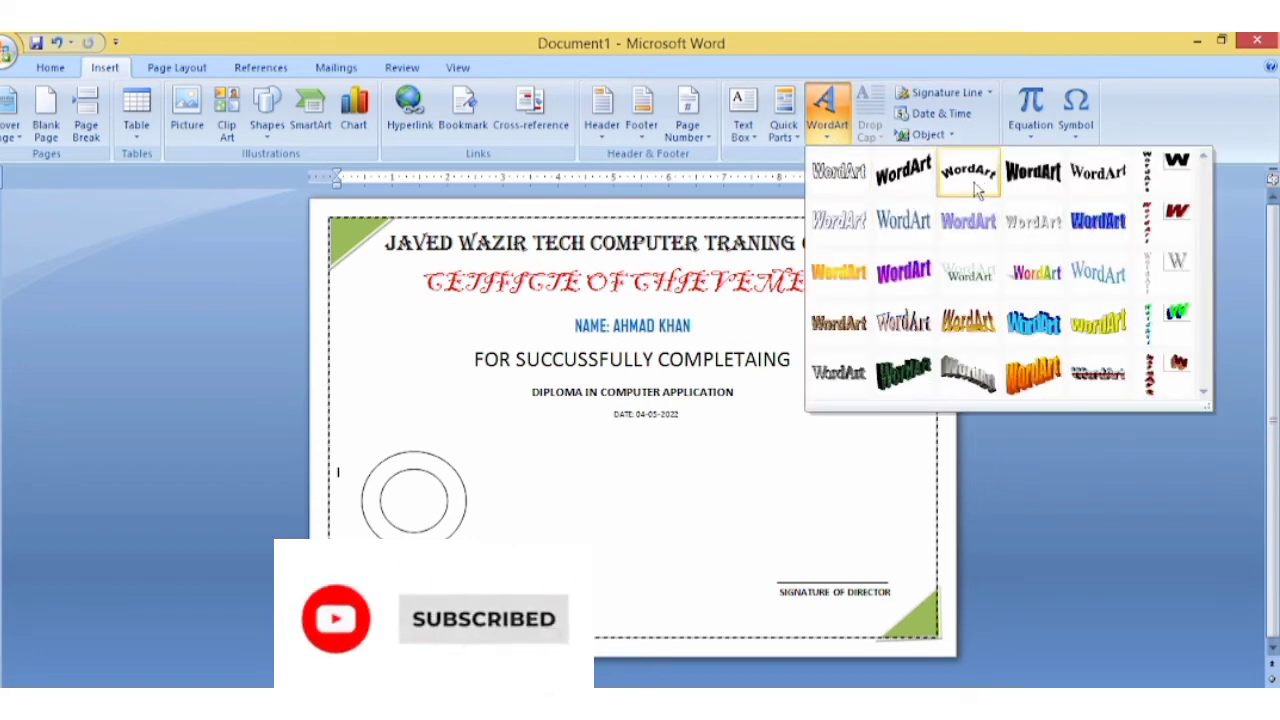
left_click(1036, 272)
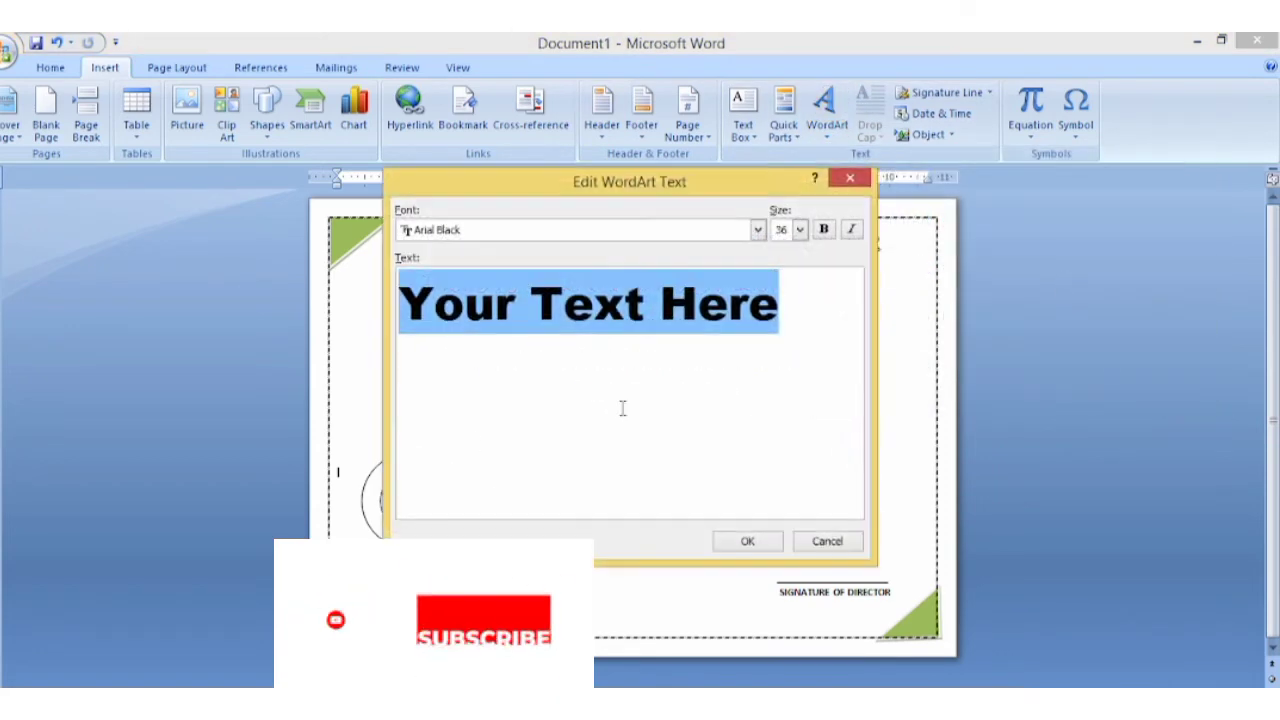
key("ctrl+v")
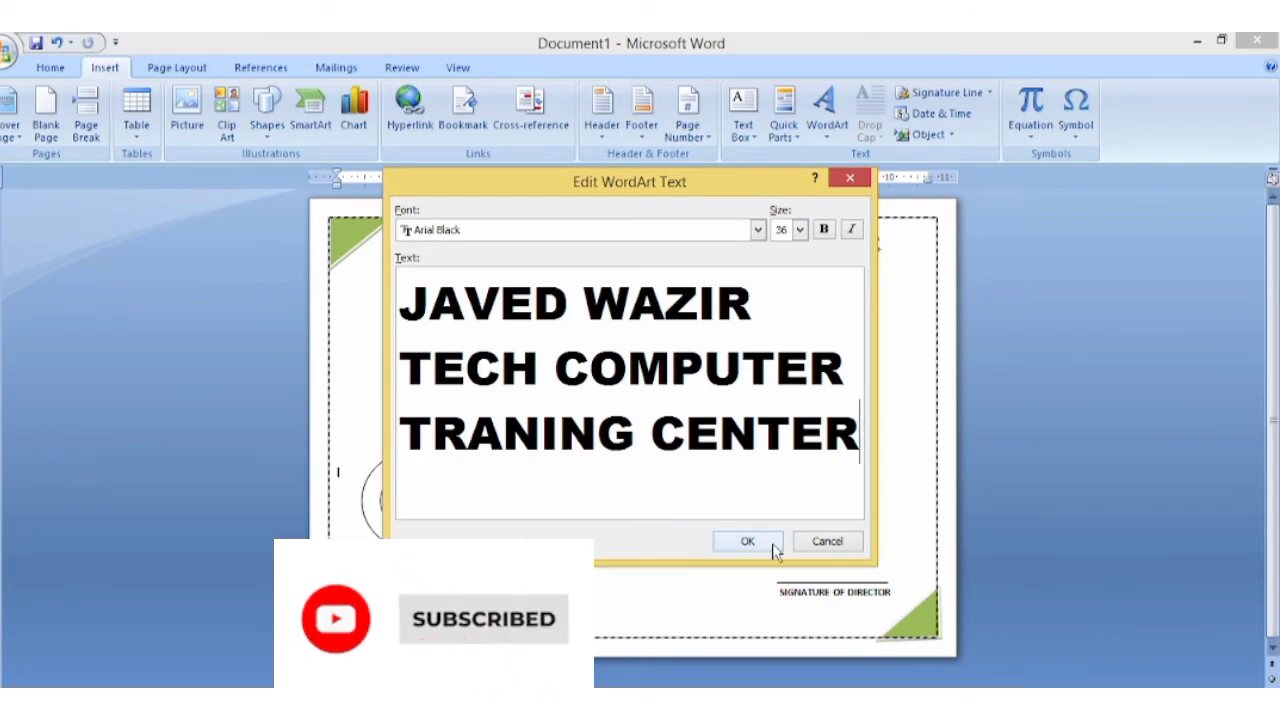
left_click(772, 545)
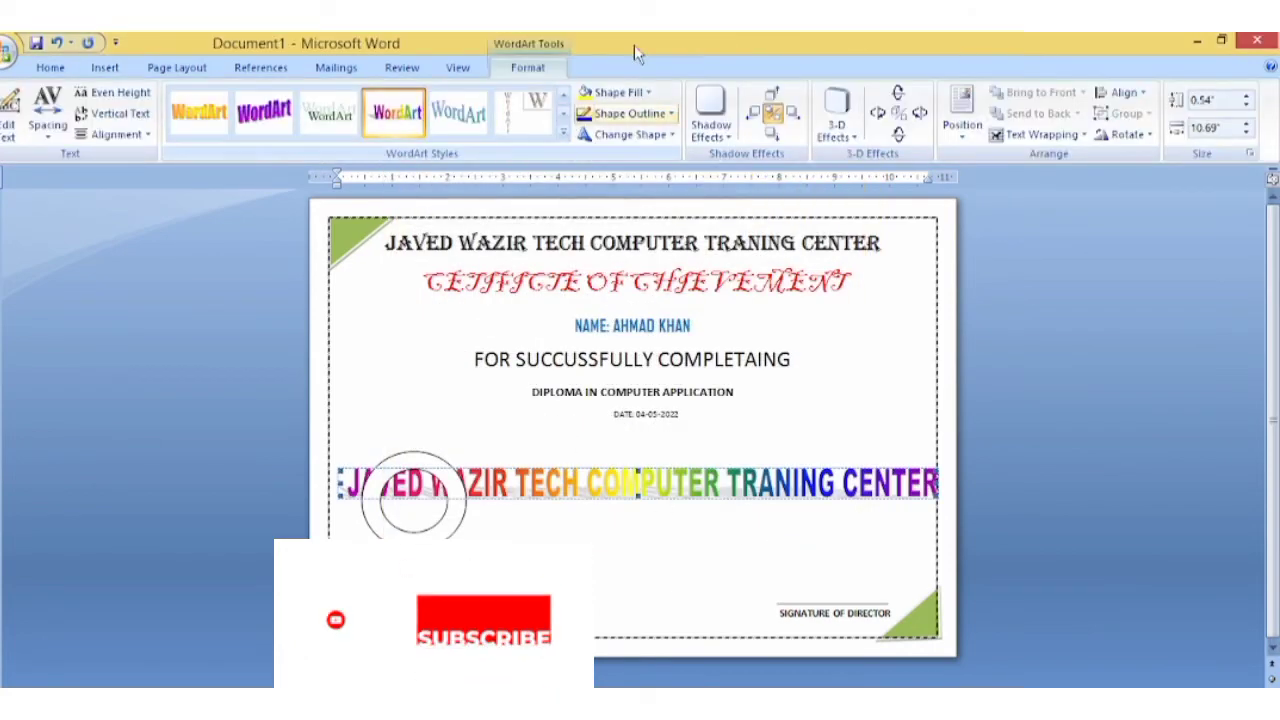
left_click(1030, 137)
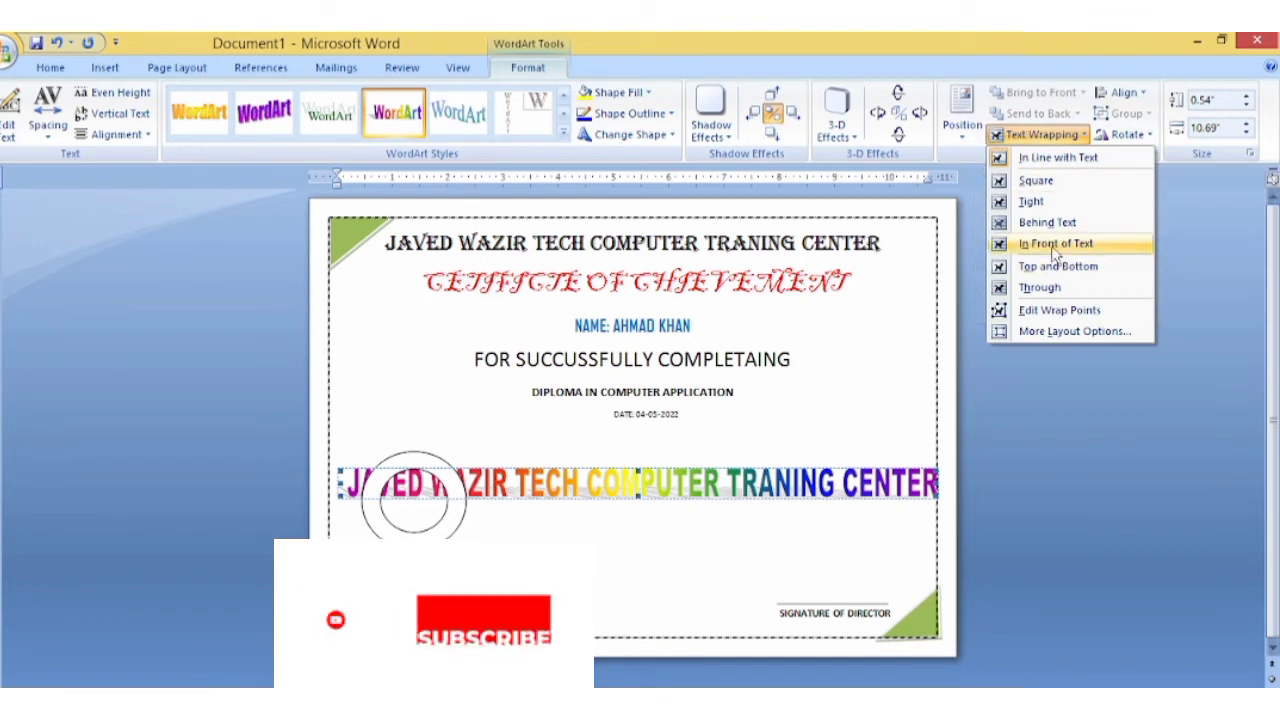
left_click(1055, 245)
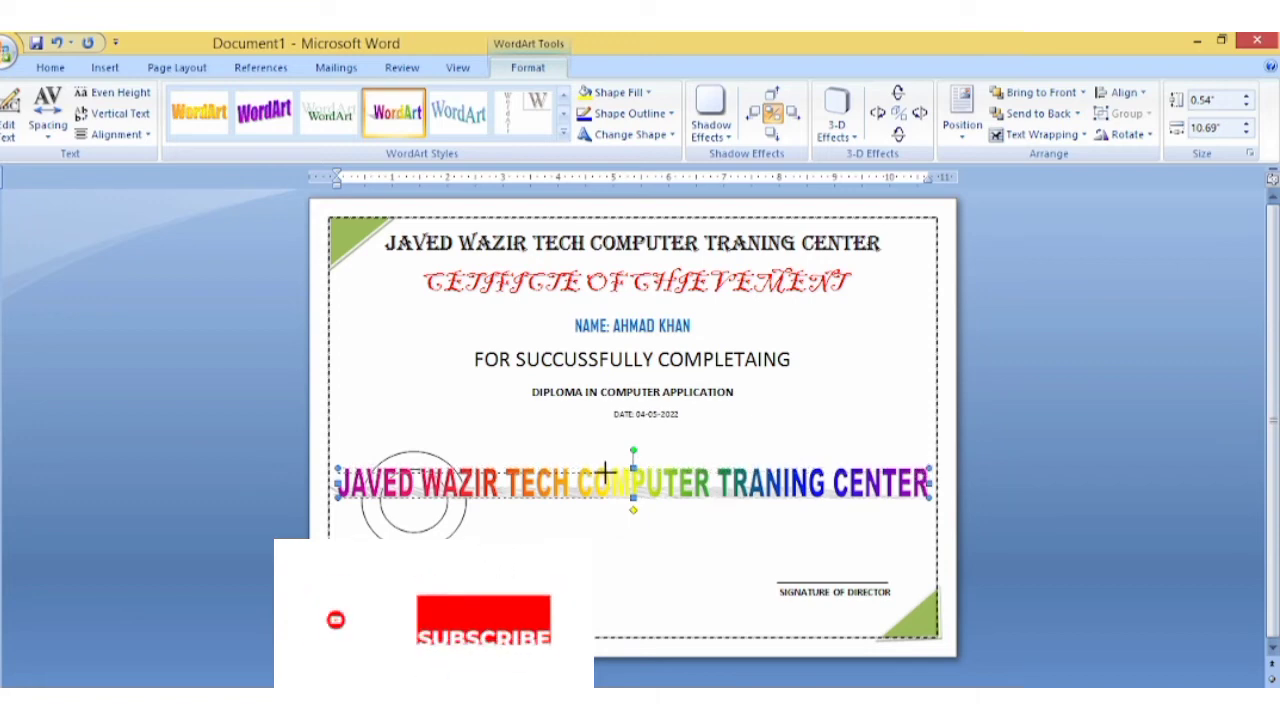
Narrow the WordArt to about 4.79 inches wide and move it above the donut
left_click_drag(931, 478, 606, 482)
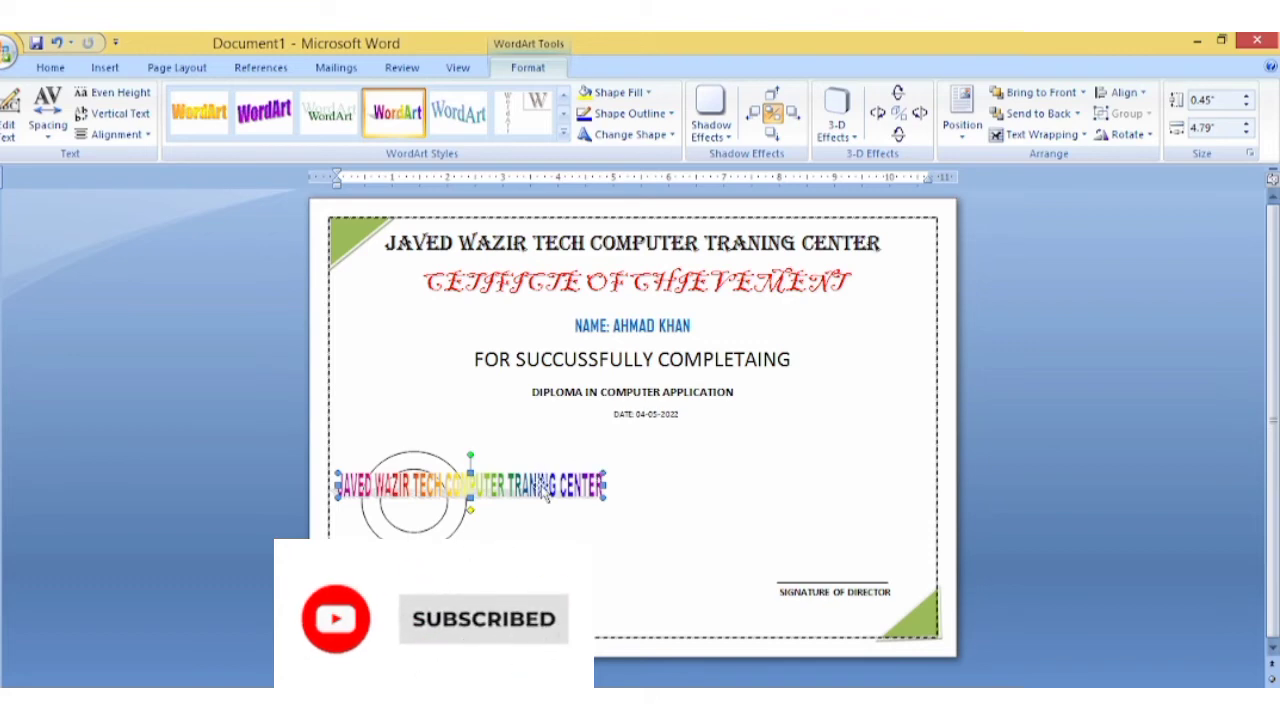
left_click_drag(590, 451, 591, 455)
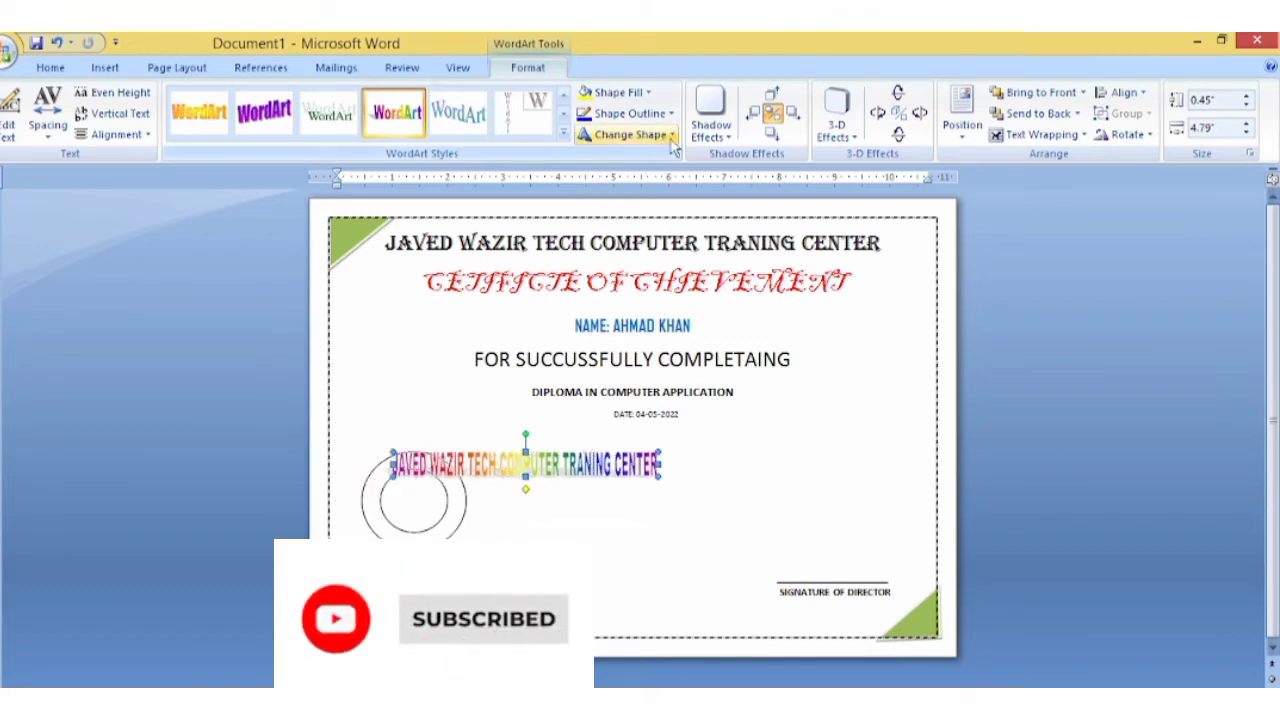
left_click(648, 92)
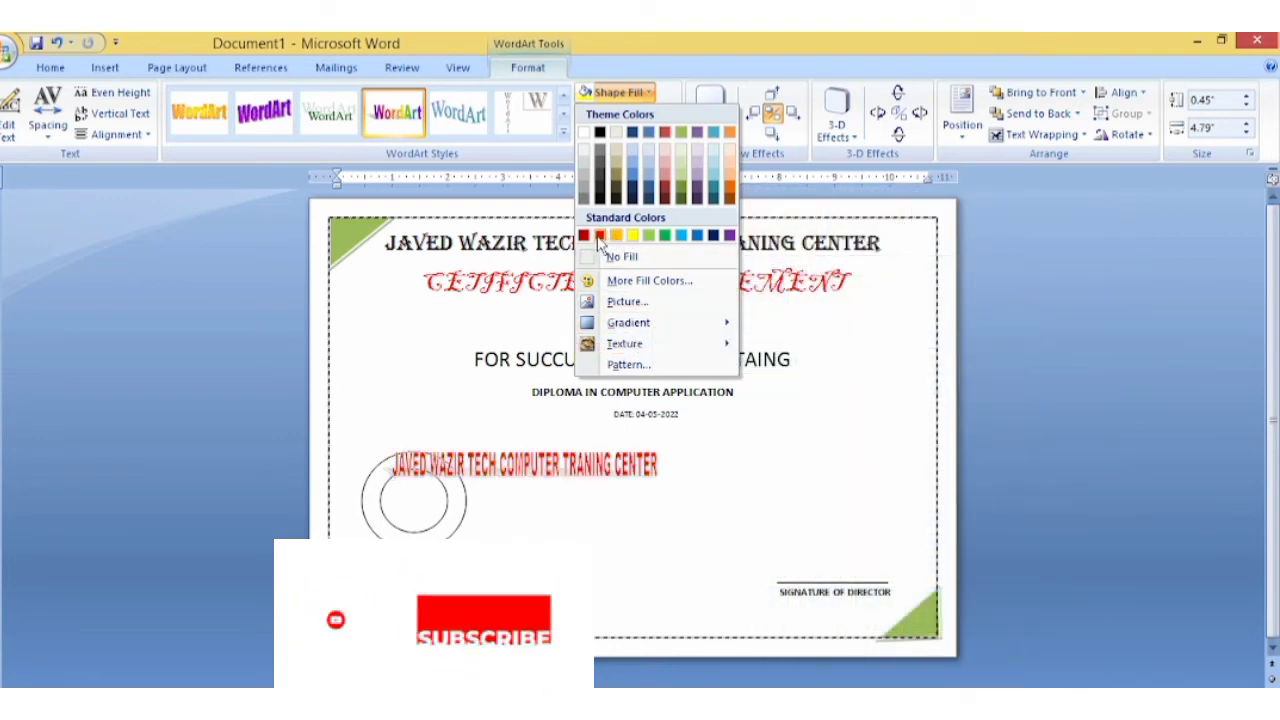
Browse shadow, 3-D and outline options unchanged, then set WordArt spacing to Loose
left_click(777, 446)
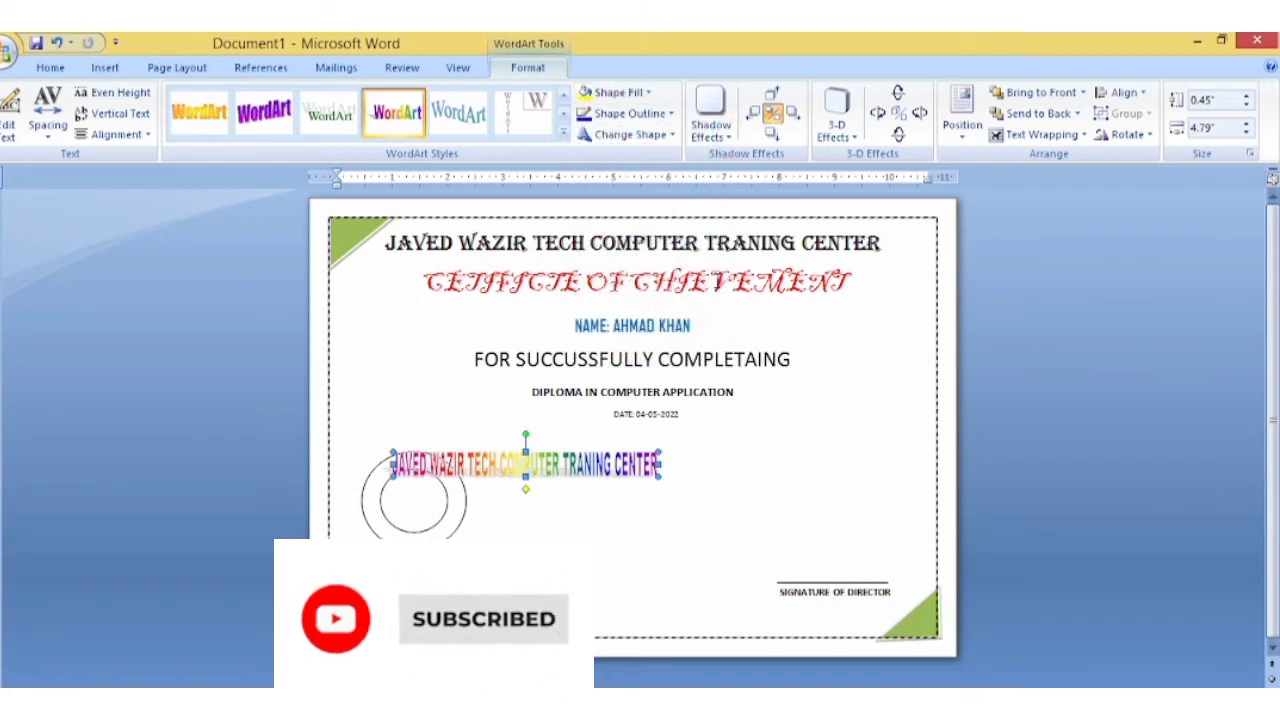
left_click(711, 118)
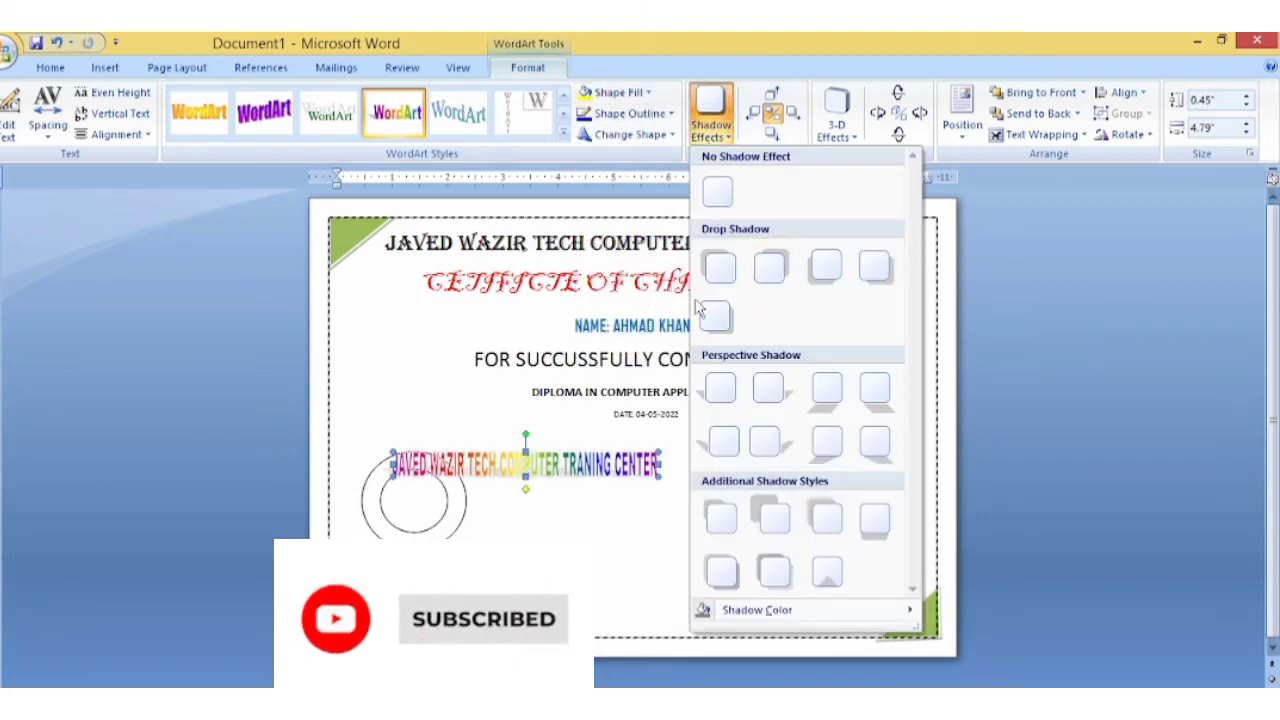
left_click(840, 135)
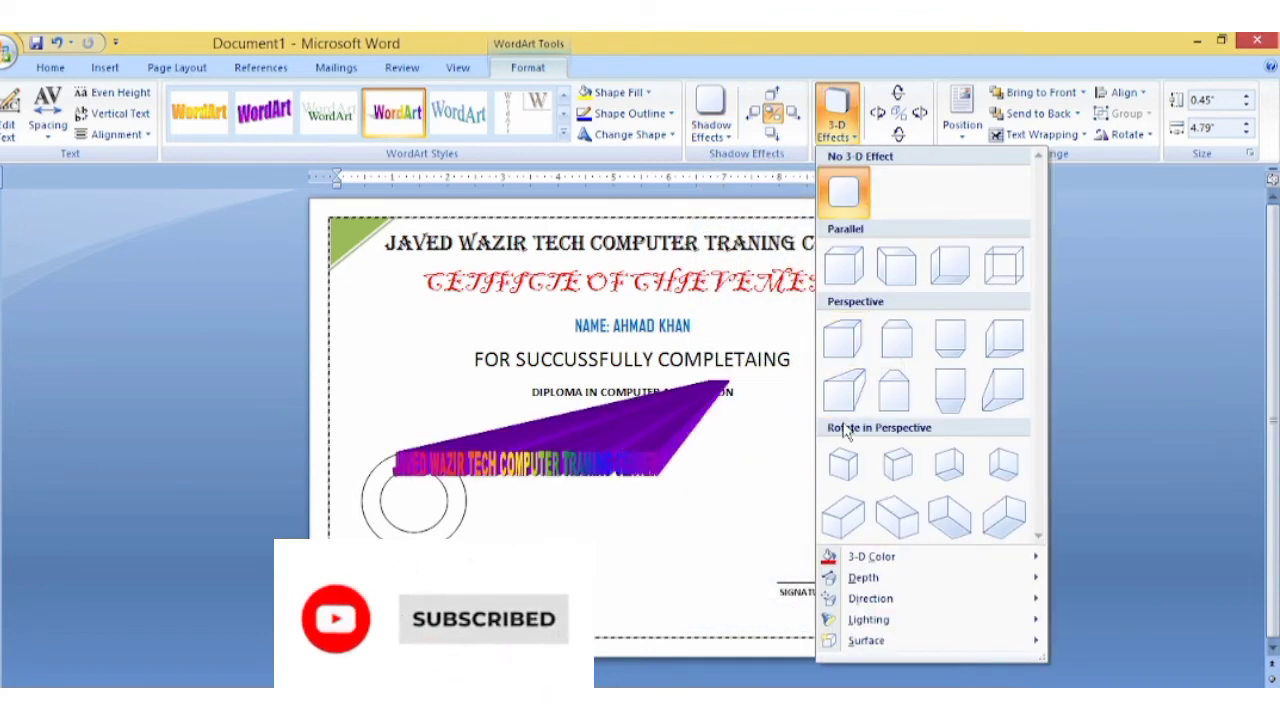
left_click(759, 482)
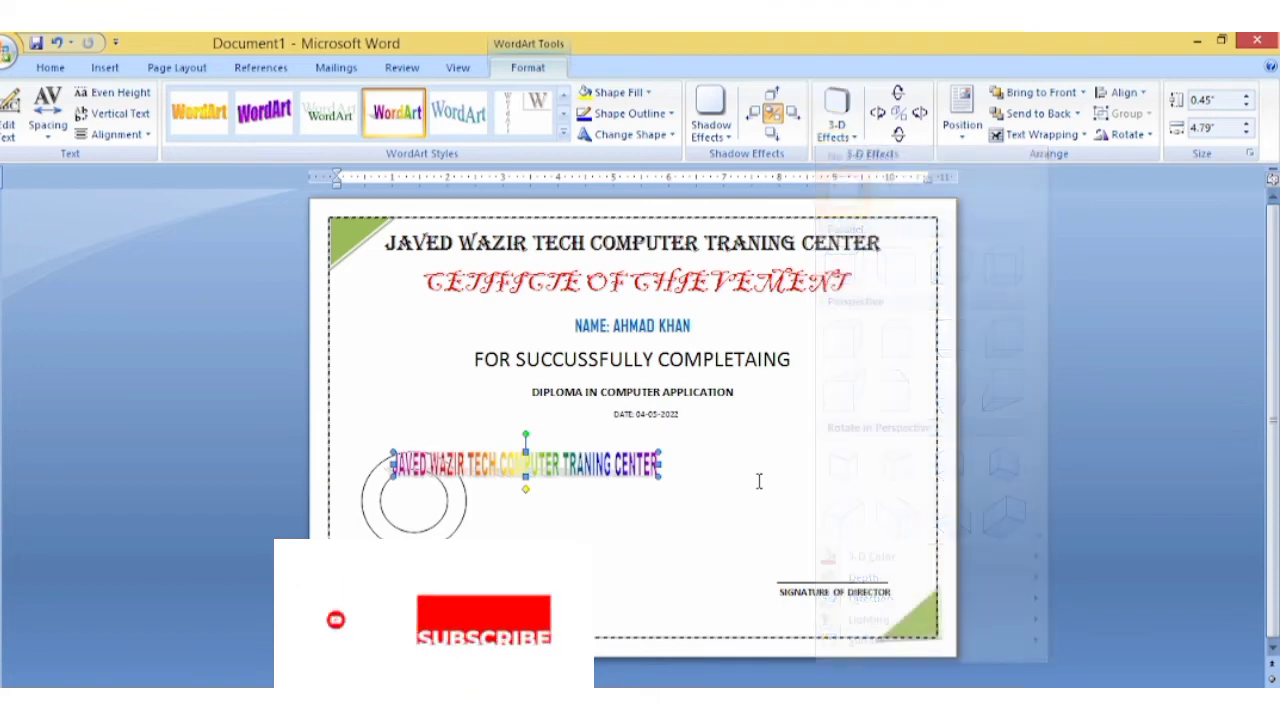
left_click(672, 114)
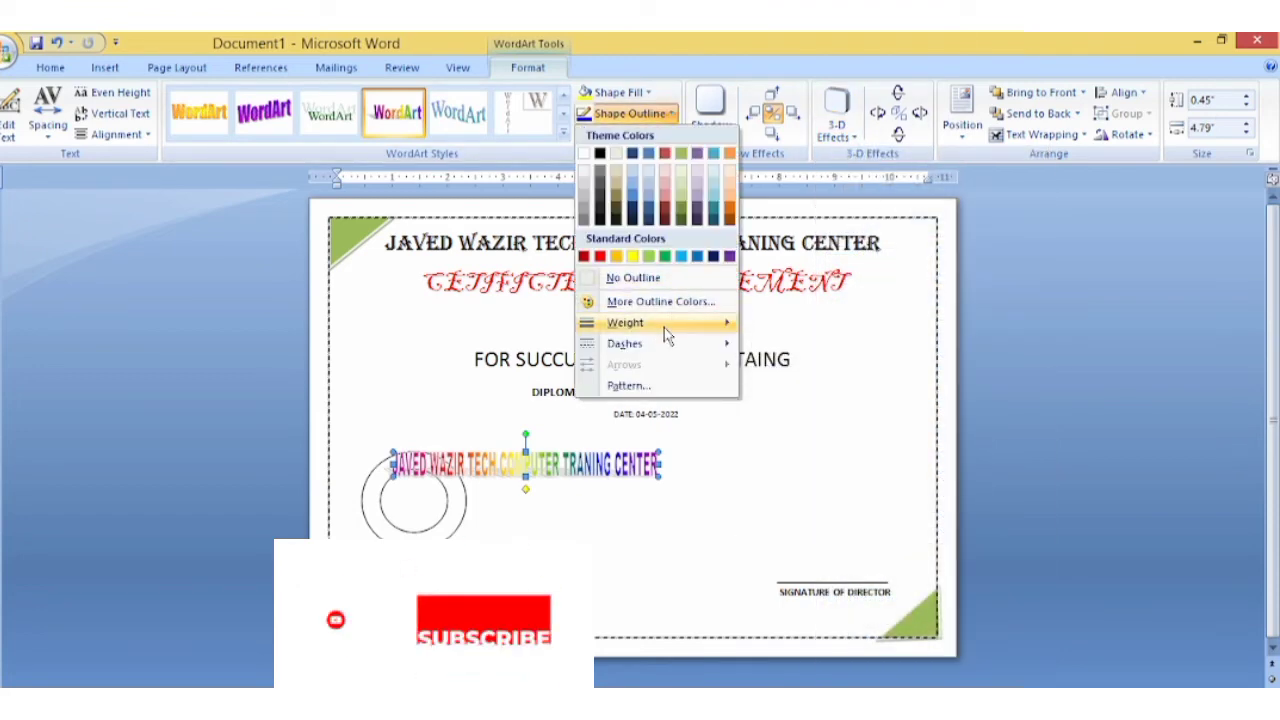
mouse_move(625, 323)
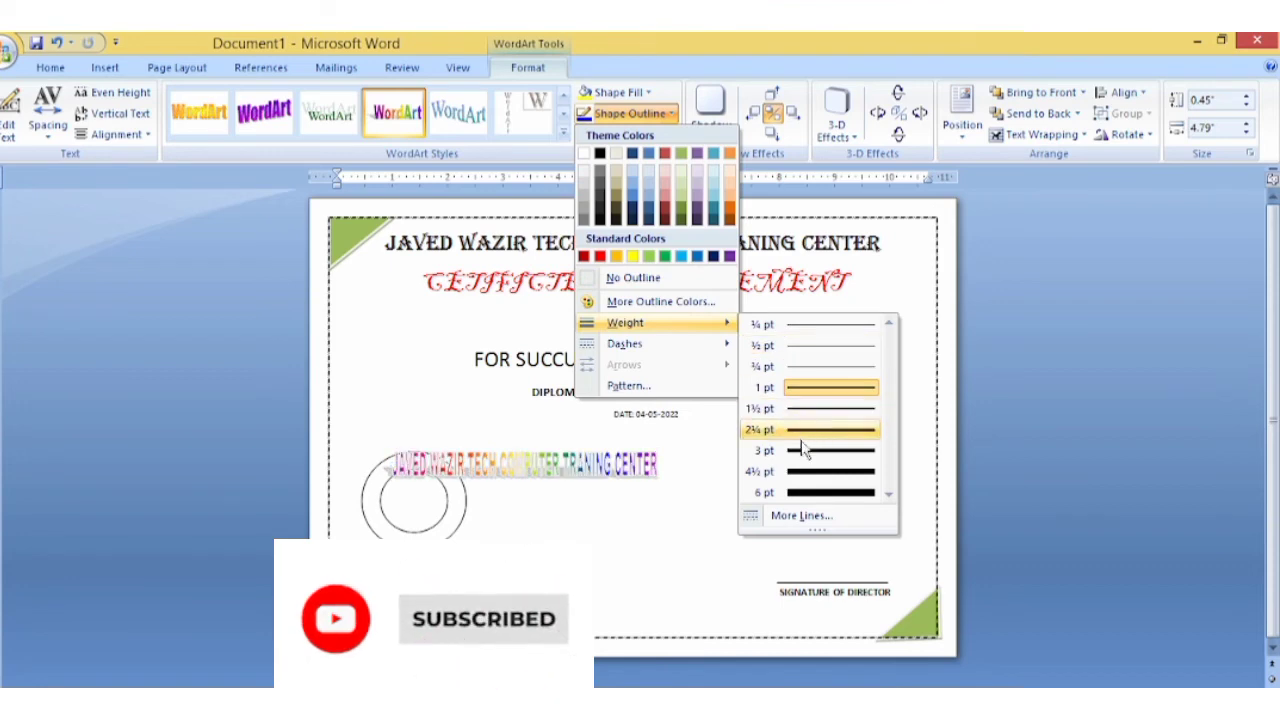
left_click(686, 515)
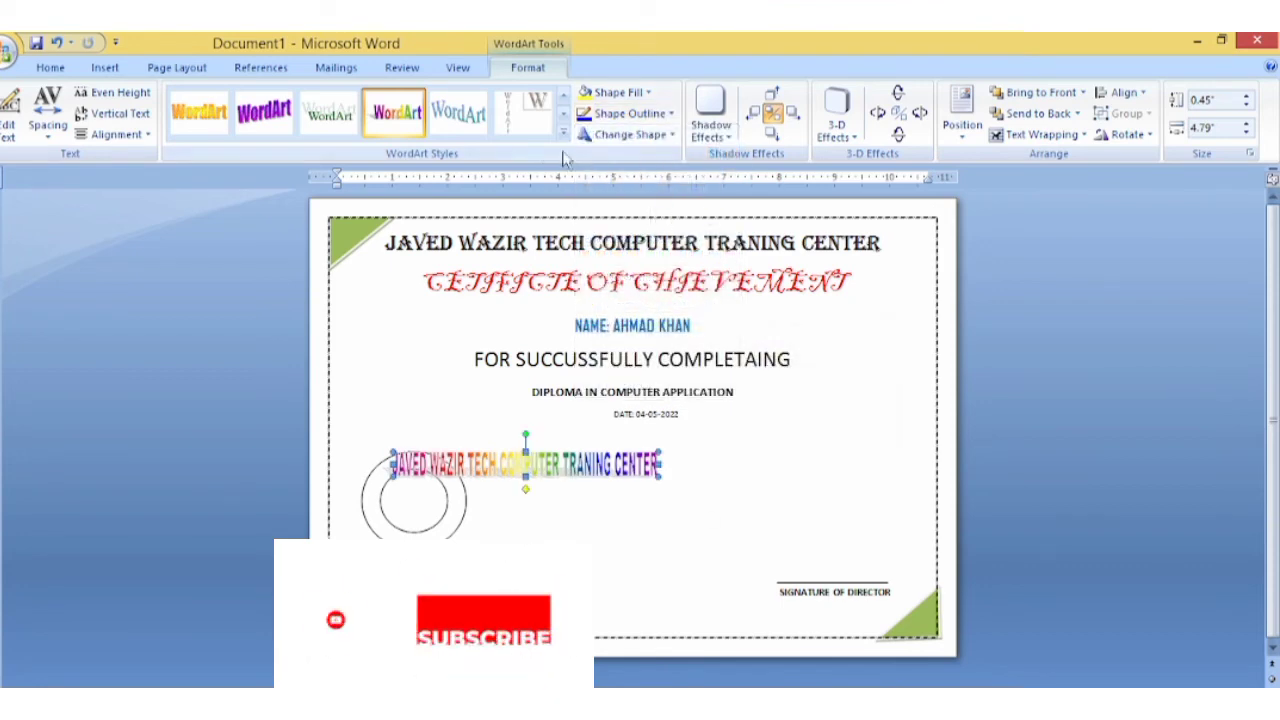
left_click(50, 132)
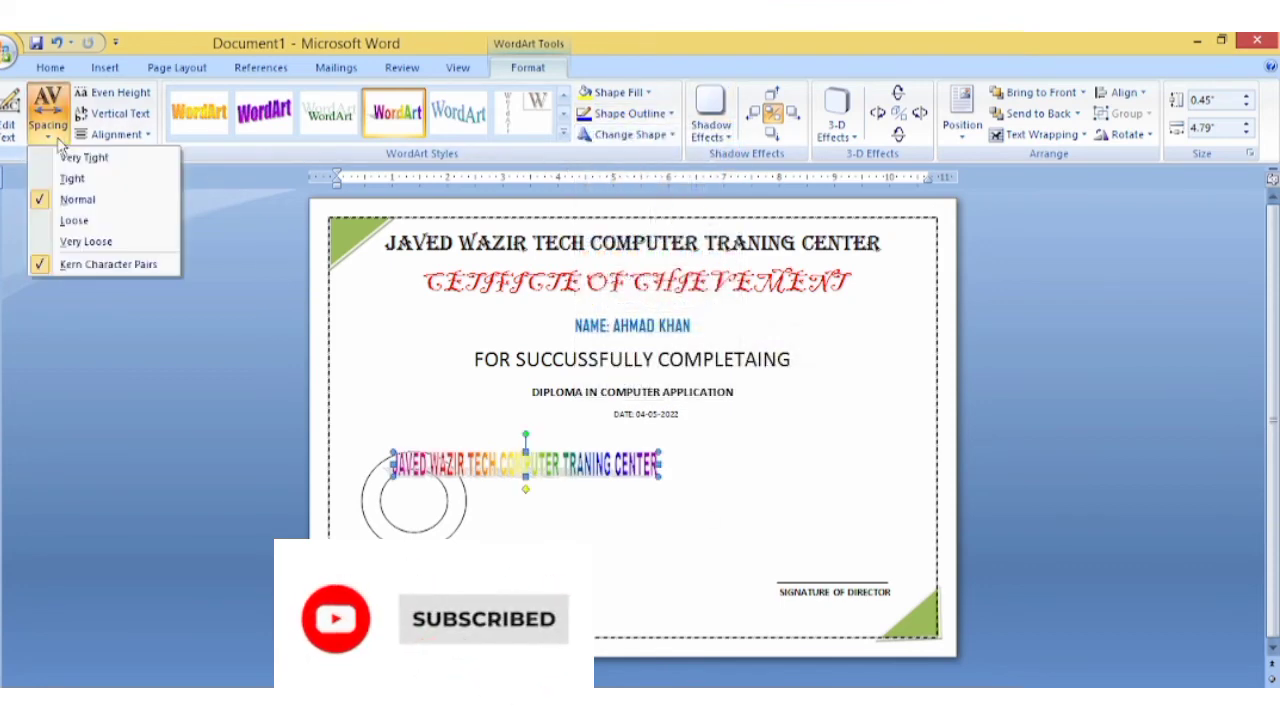
left_click(74, 222)
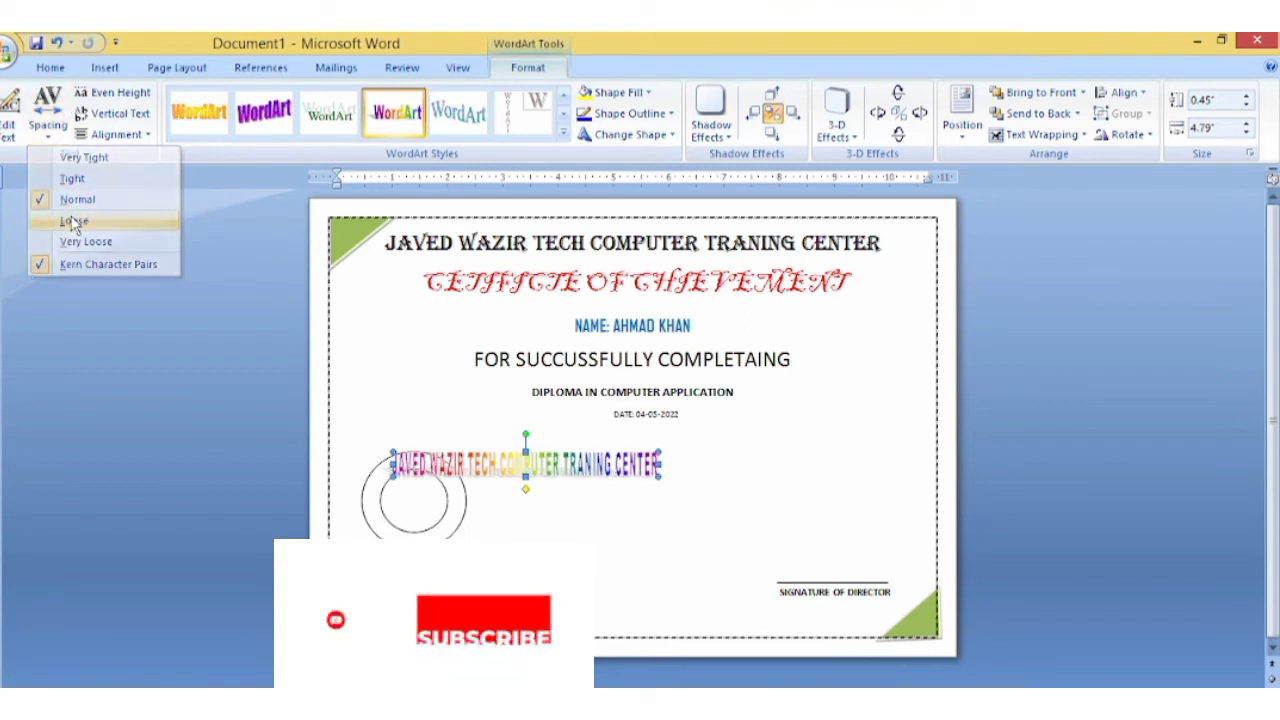
left_click(672, 135)
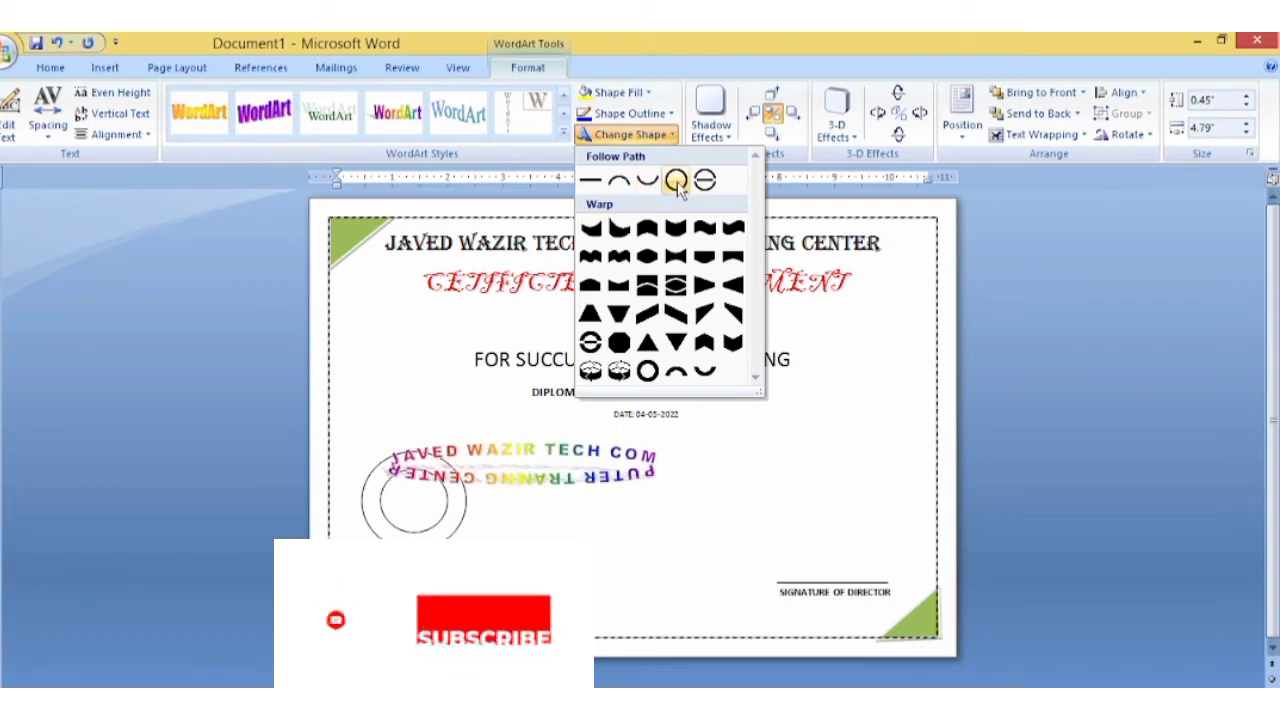
Bend the WordArt text into a circle shape
left_click(676, 183)
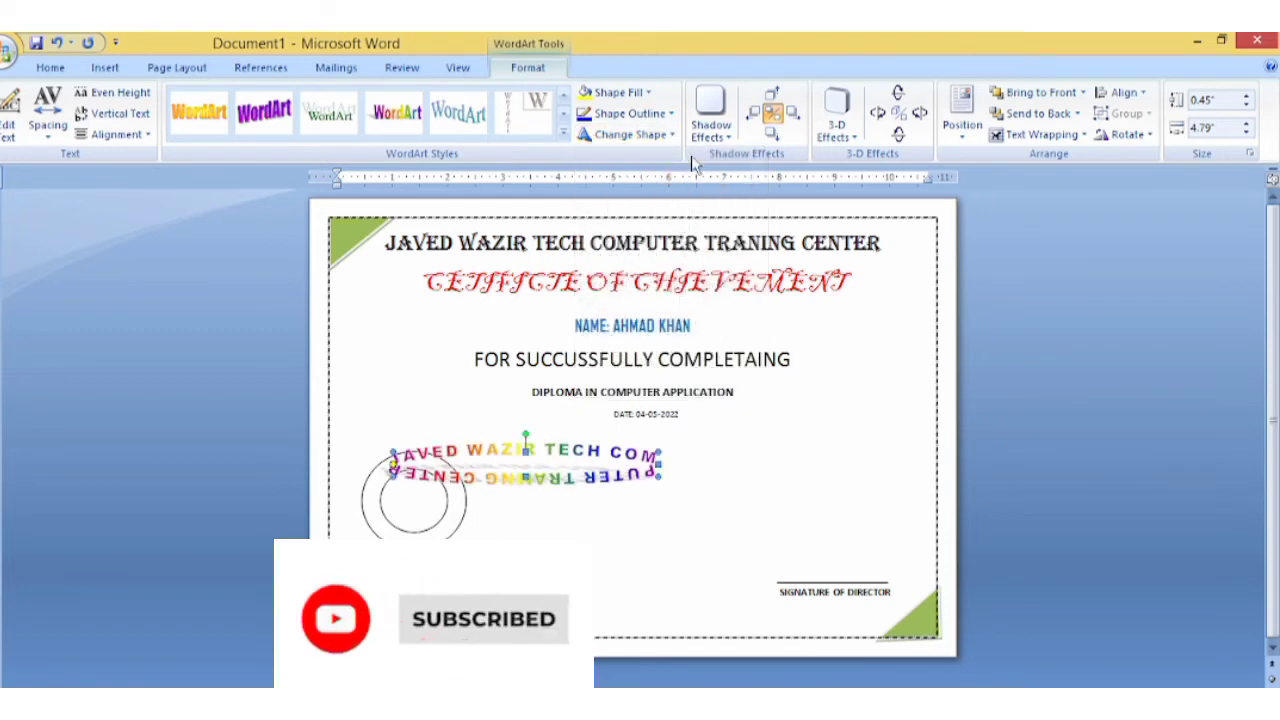
left_click(630, 135)
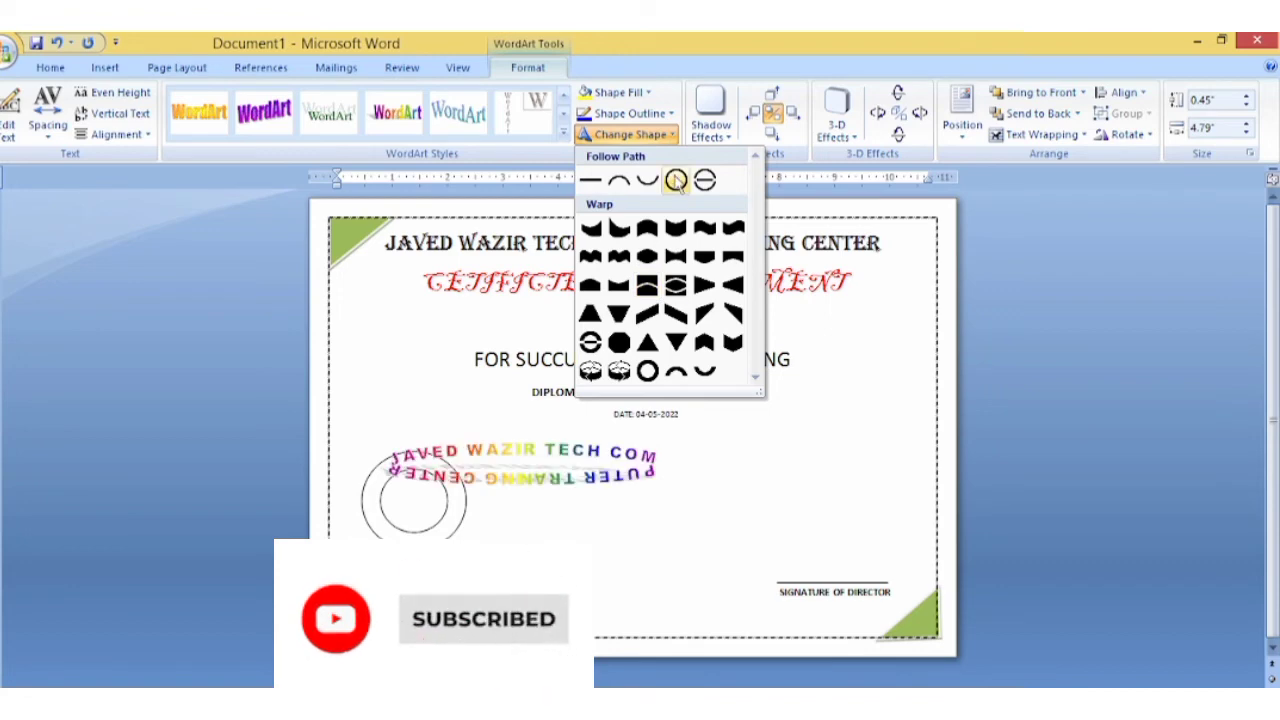
left_click(676, 180)
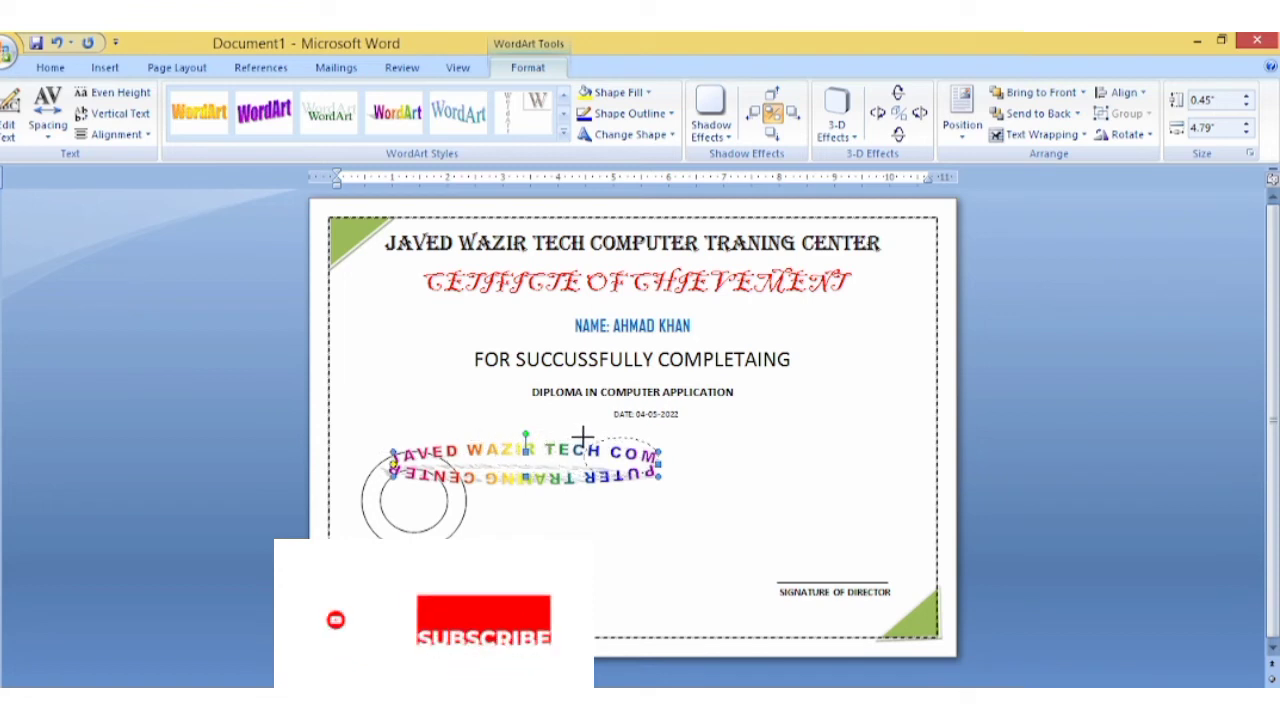
Move the circular WordArt onto the donut and shrink it to about 1.33" × 1.68"
left_click_drag(581, 438, 581, 438)
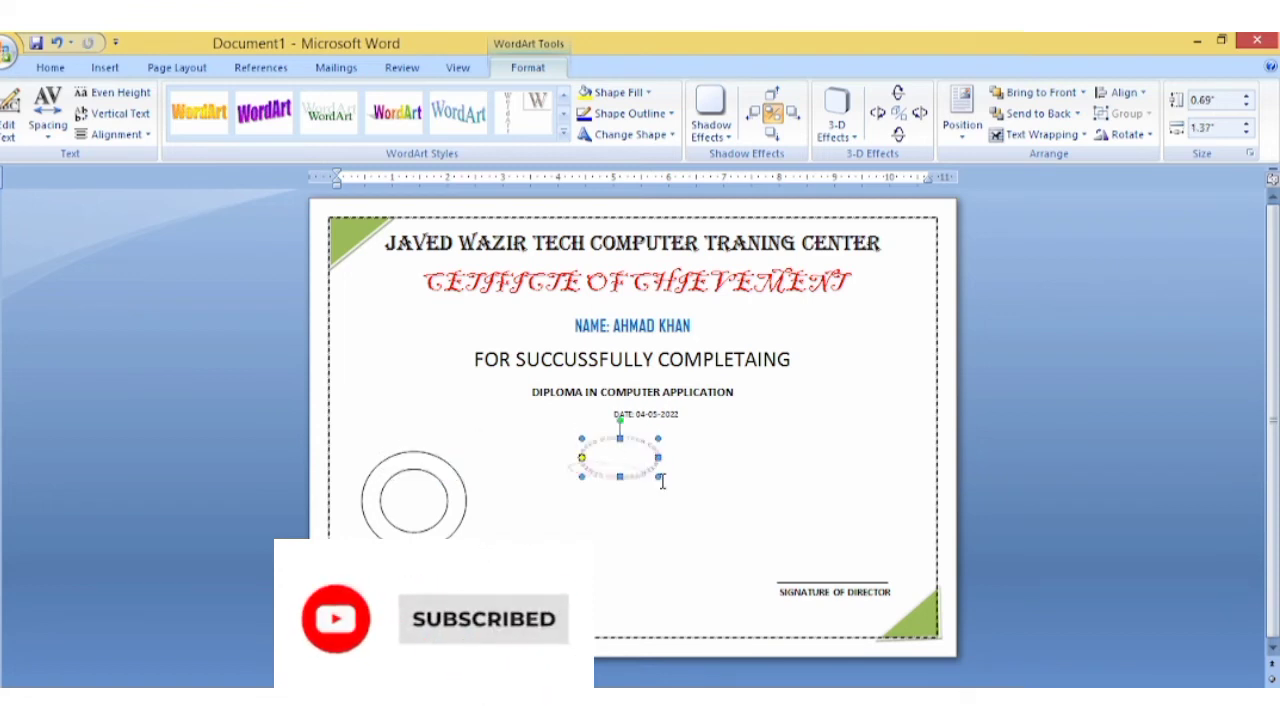
left_click_drag(714, 522, 717, 532)
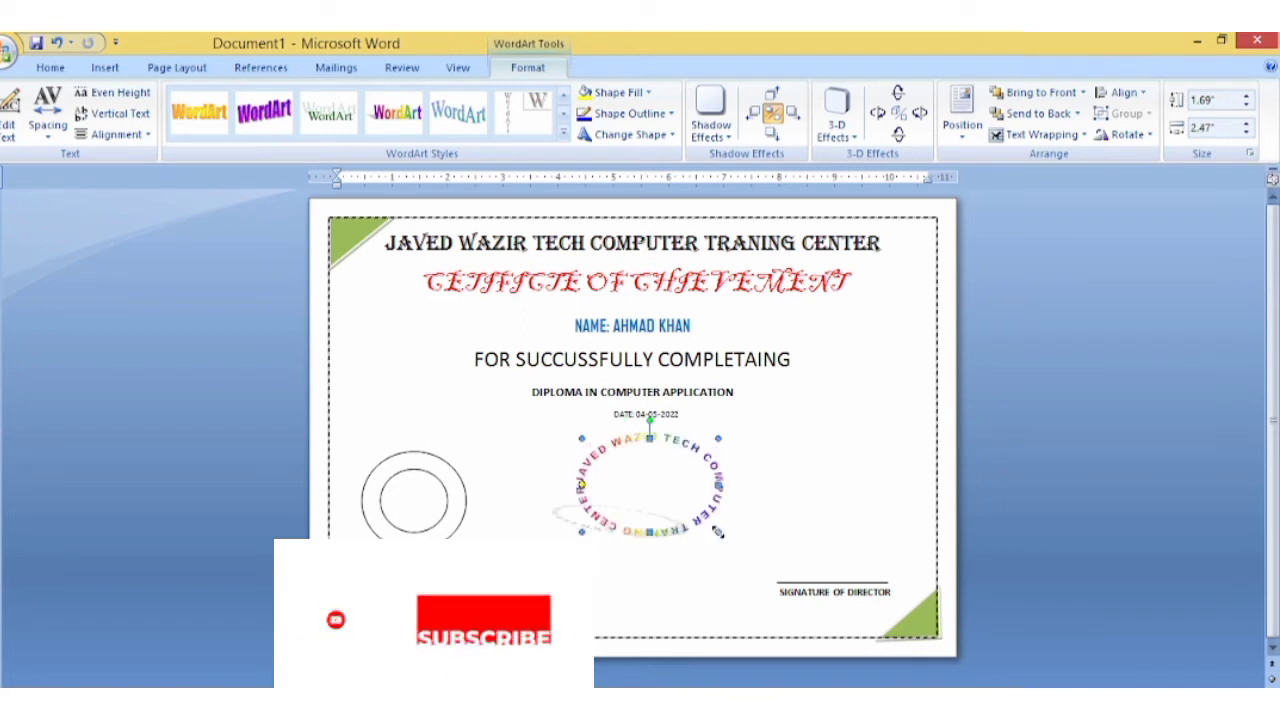
mouse_move(601, 458)
left_mouse_down()
mouse_move(397, 484)
mouse_move(381, 470)
left_mouse_up()
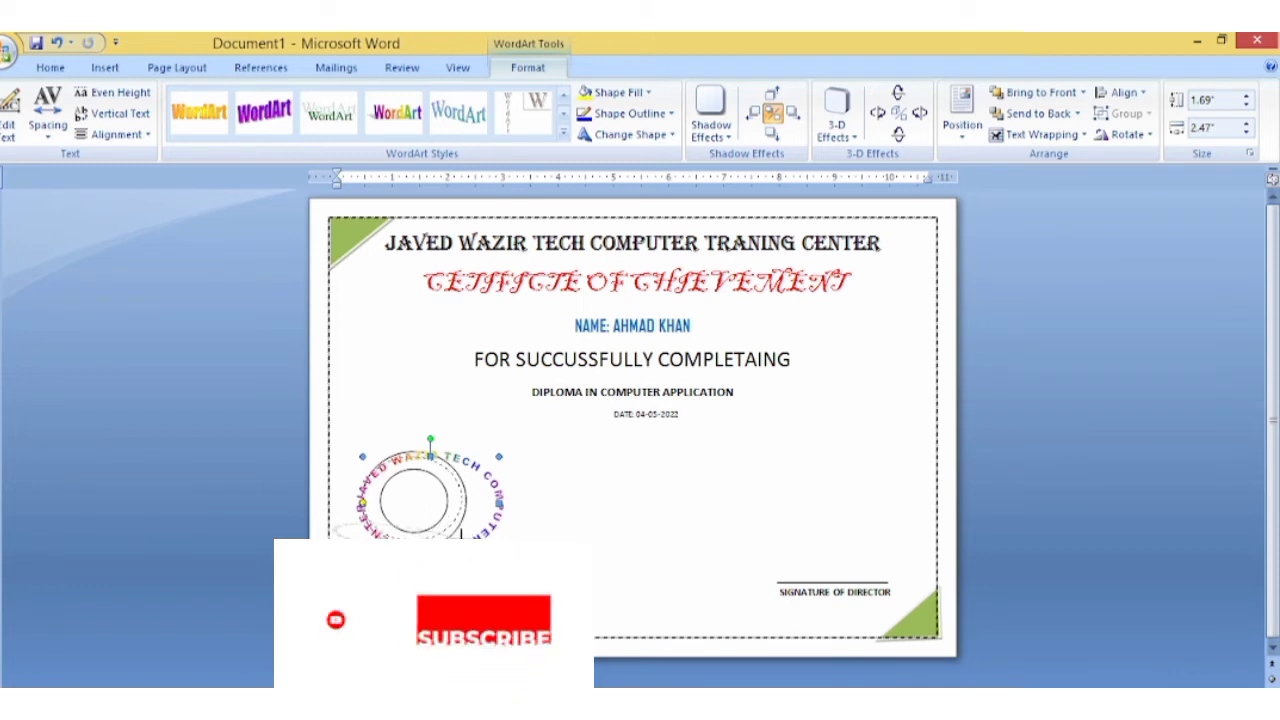
left_click_drag(499, 535, 466, 500)
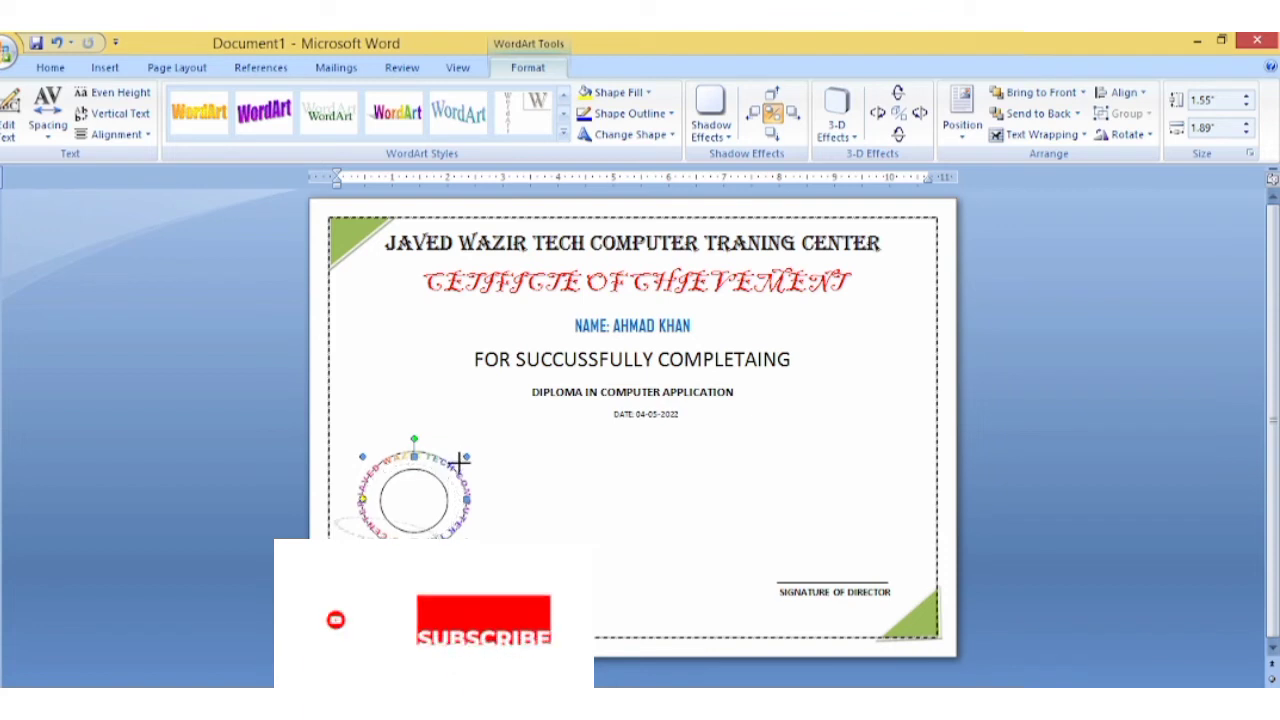
left_click_drag(457, 462, 459, 463)
key("Right")
key("Right")
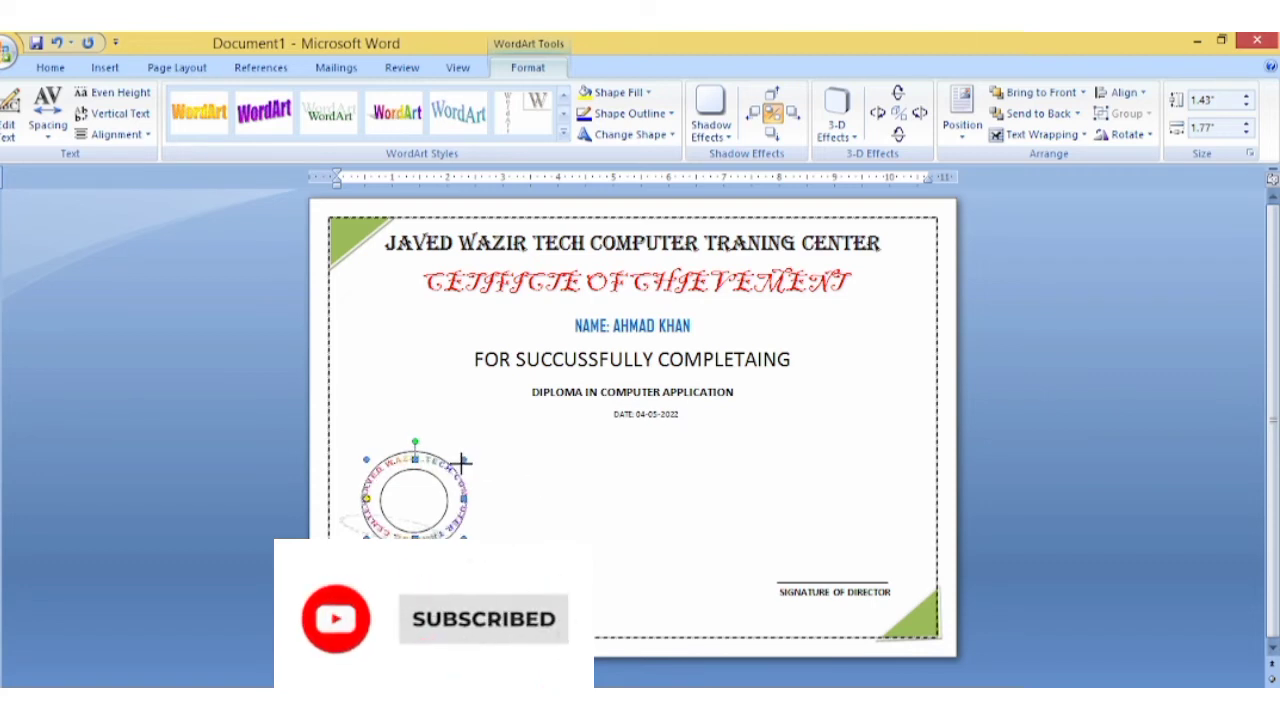
left_click_drag(460, 461, 464, 466)
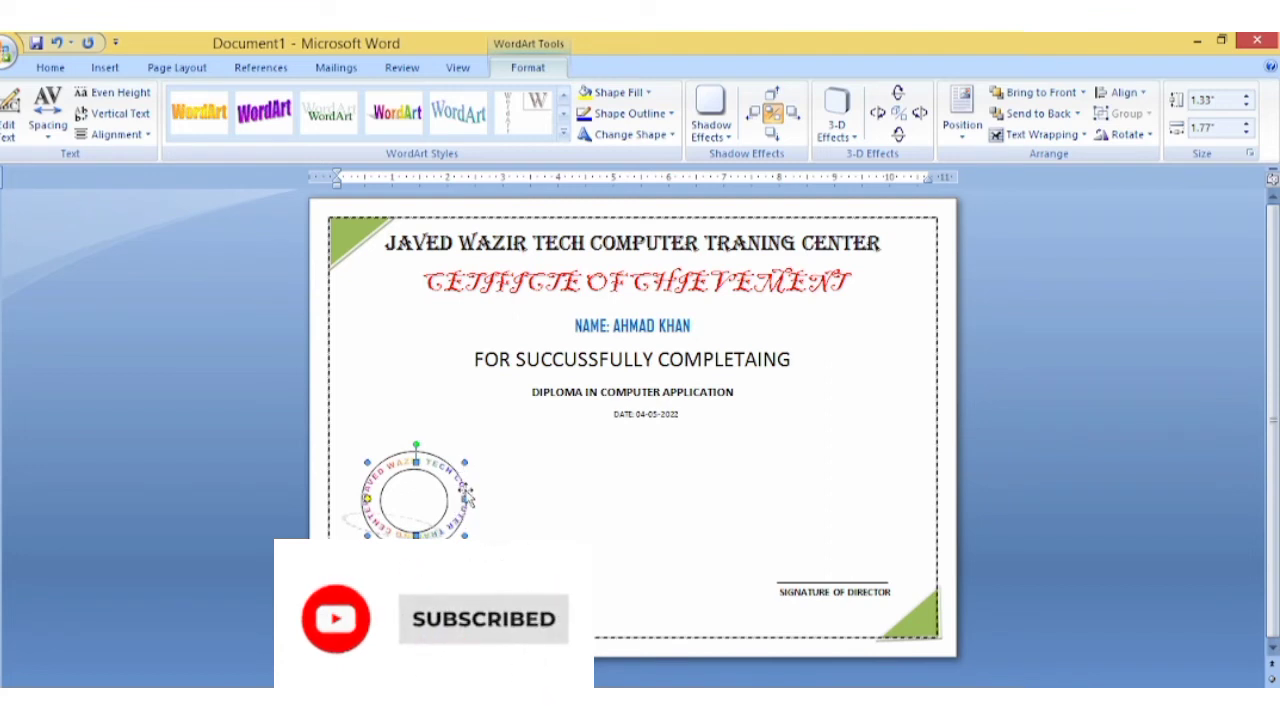
left_click_drag(460, 494, 455, 493)
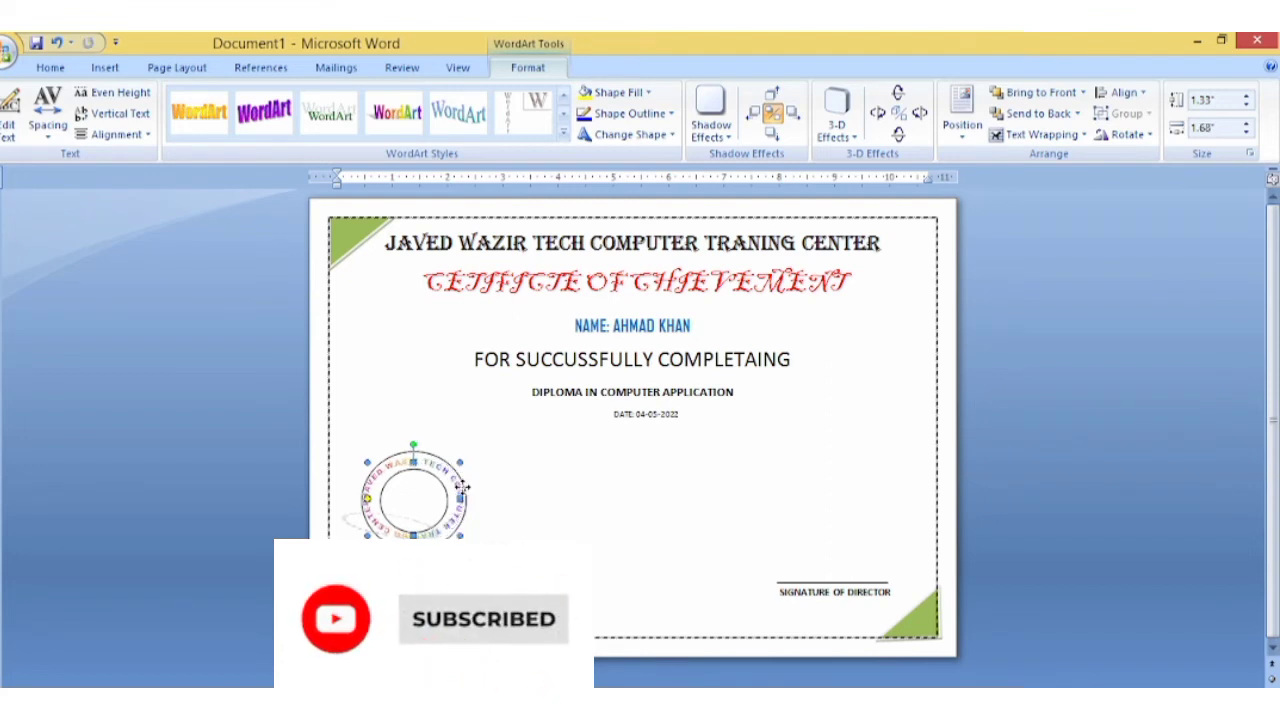
left_click(440, 458)
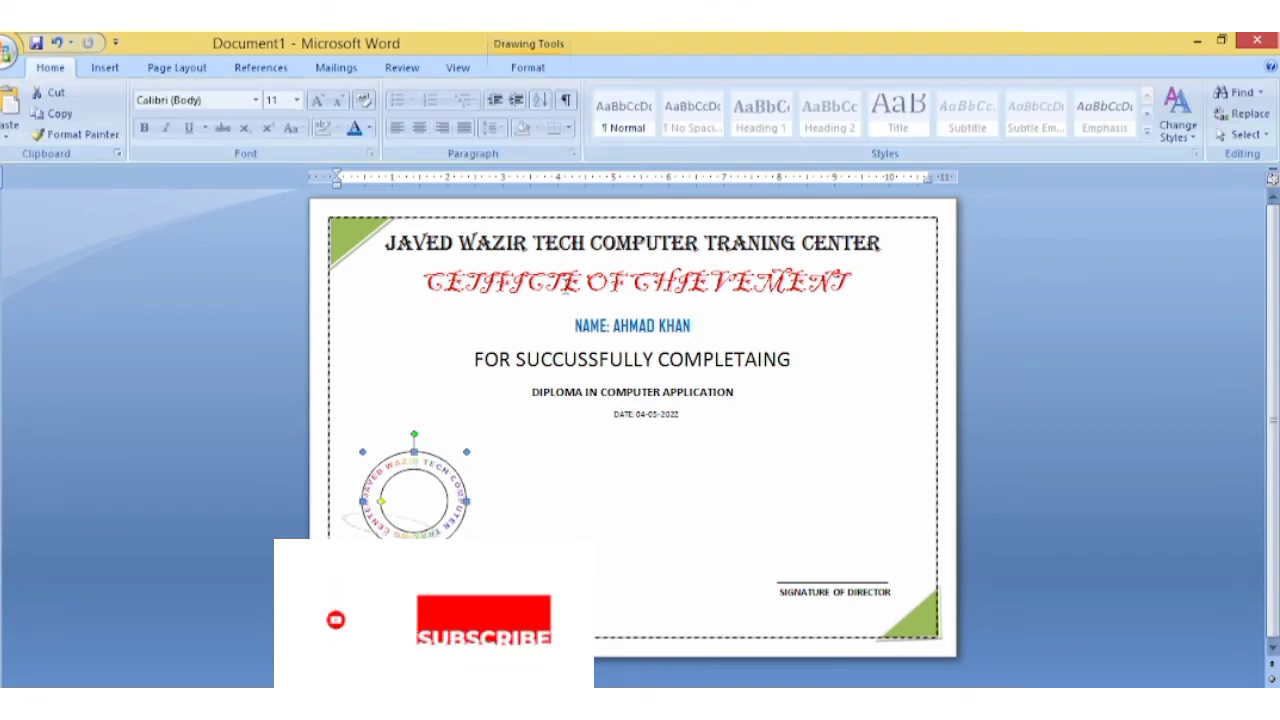
Give the ring behind the circular text a 4½ pt outline
left_click(540, 67)
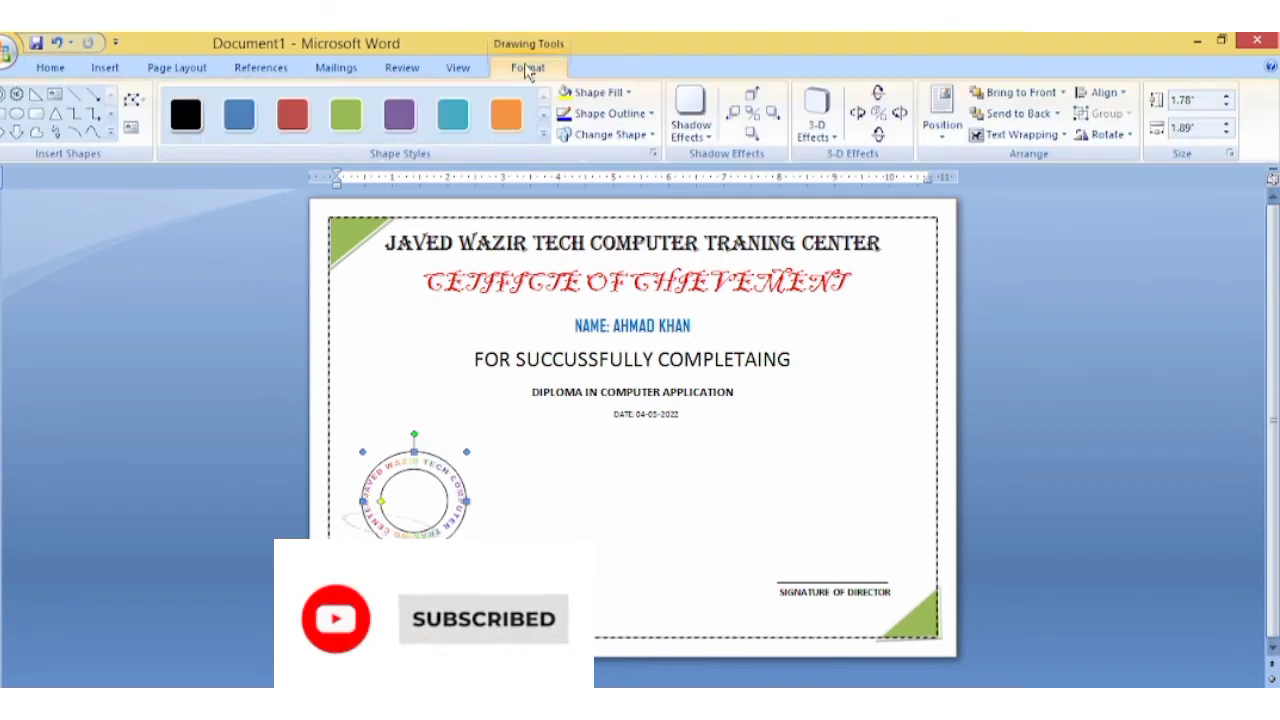
left_click(651, 114)
mouse_move(605, 323)
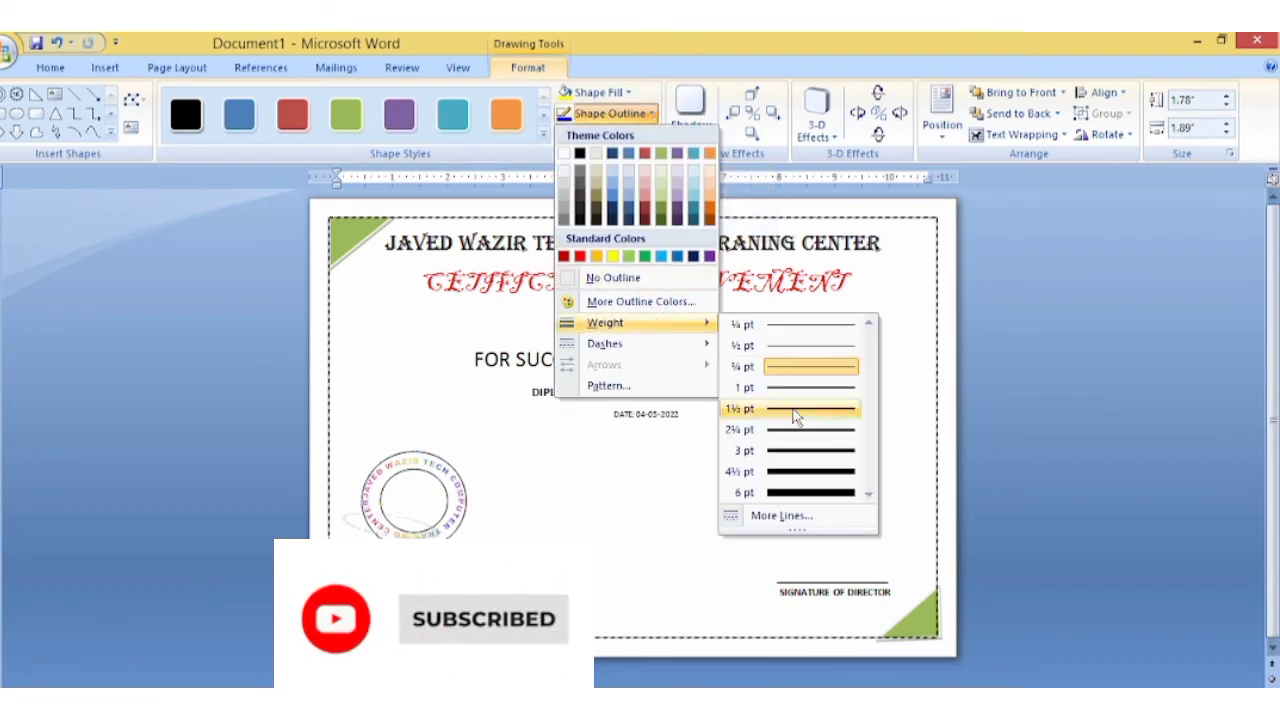
left_click(809, 476)
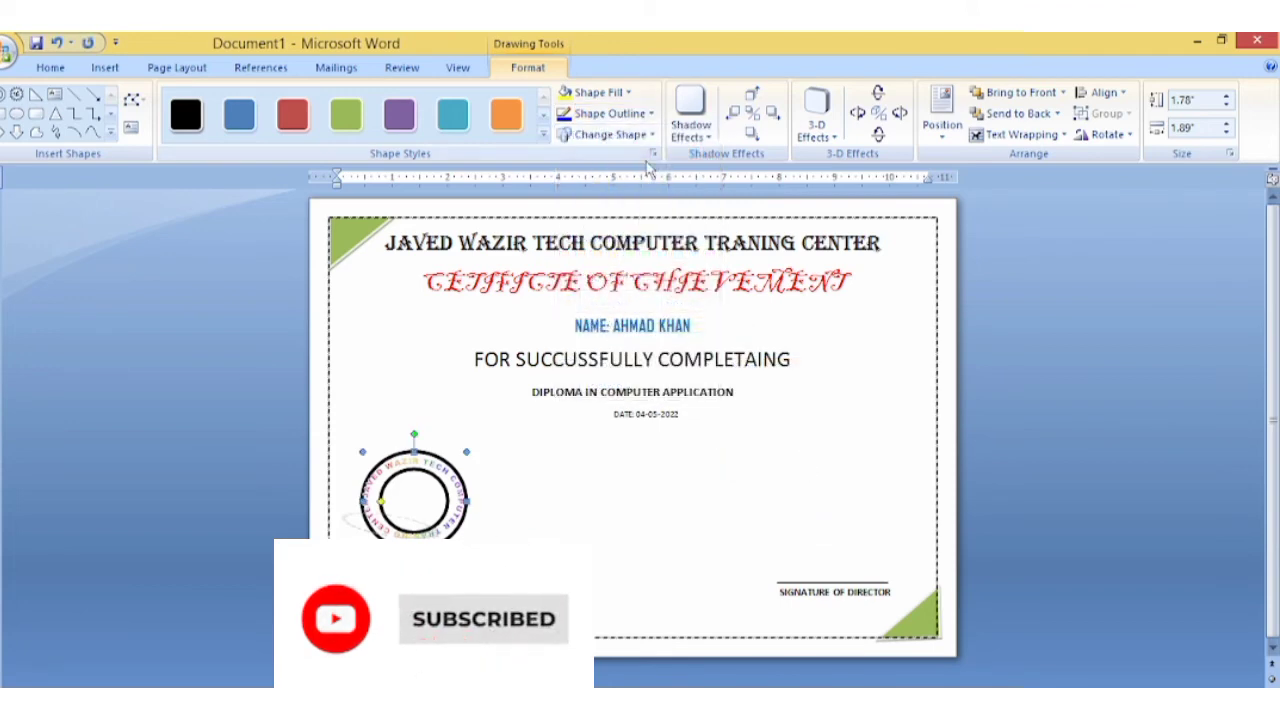
Fill the ring with solid red, replacing a trial gradient fill
left_click(600, 92)
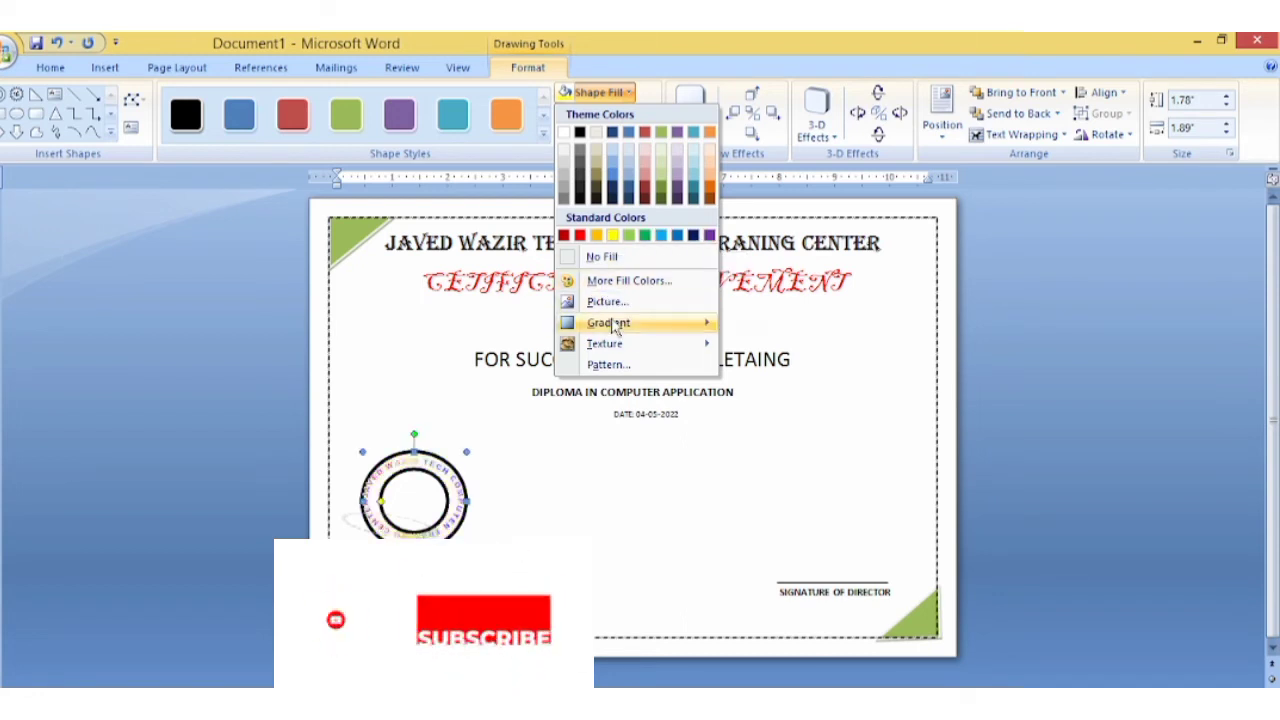
mouse_move(610, 322)
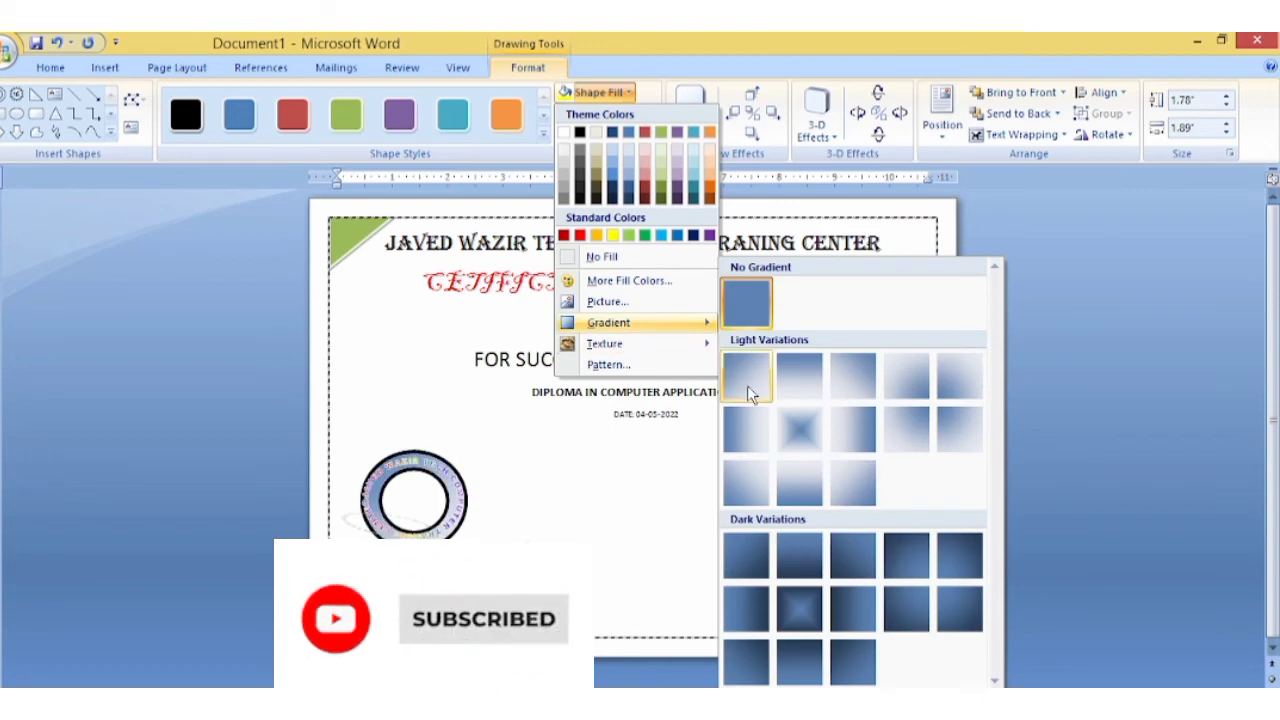
left_click(750, 390)
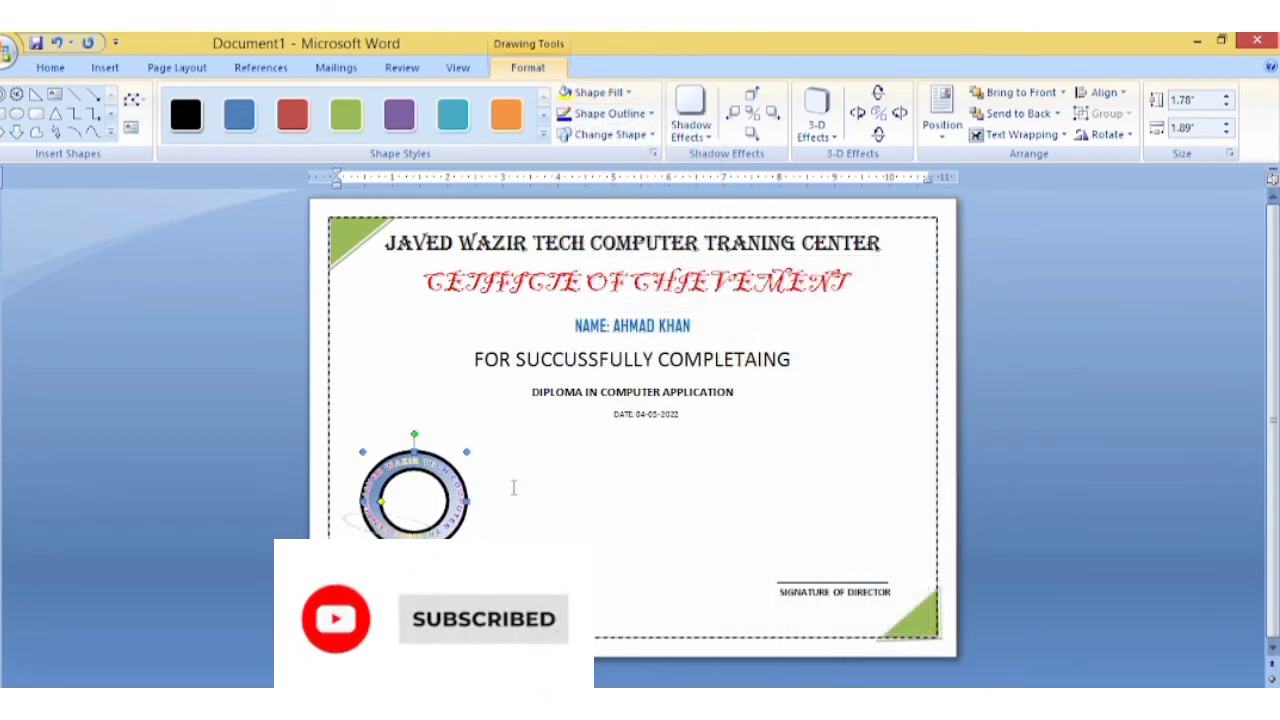
left_click(628, 93)
mouse_move(608, 322)
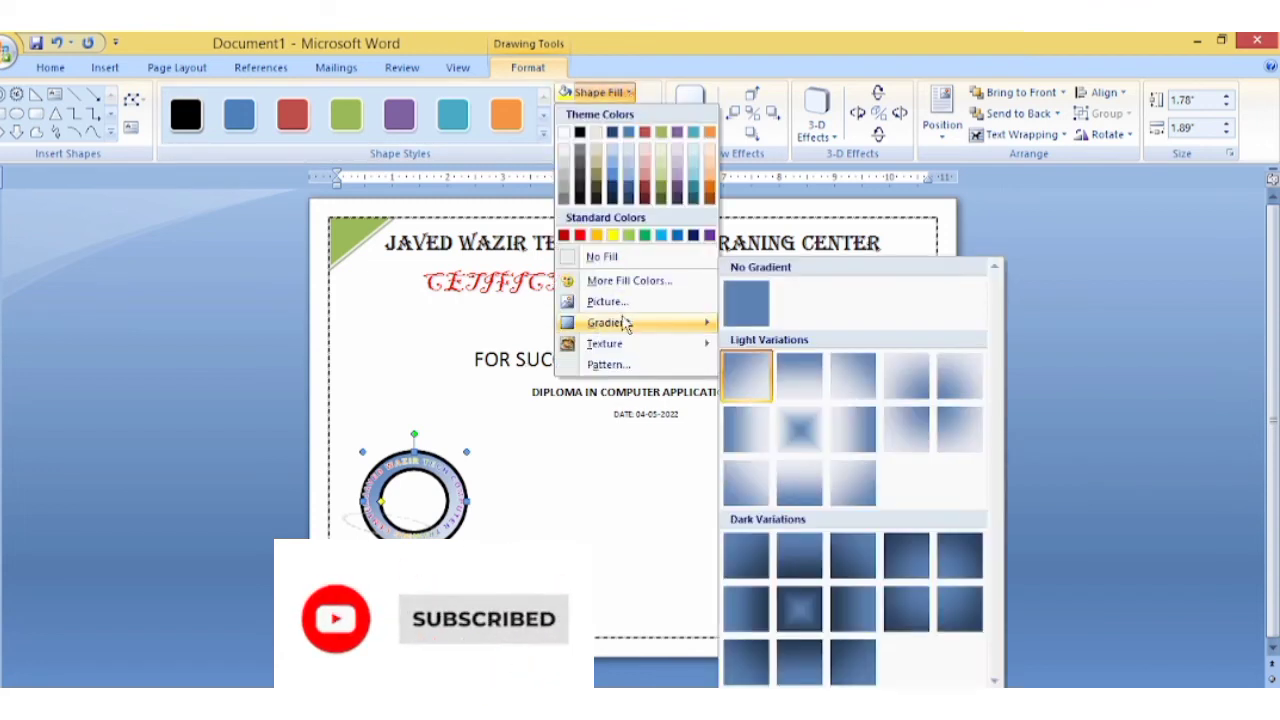
left_click(579, 236)
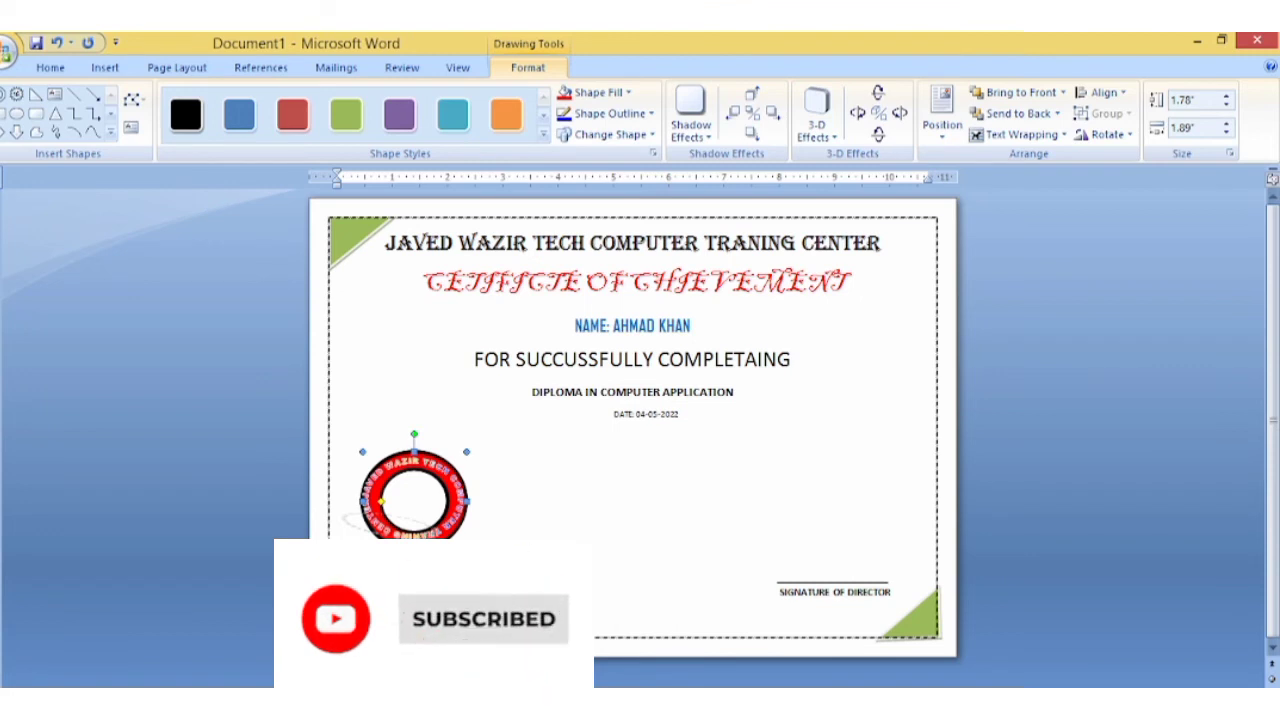
key("Escape")
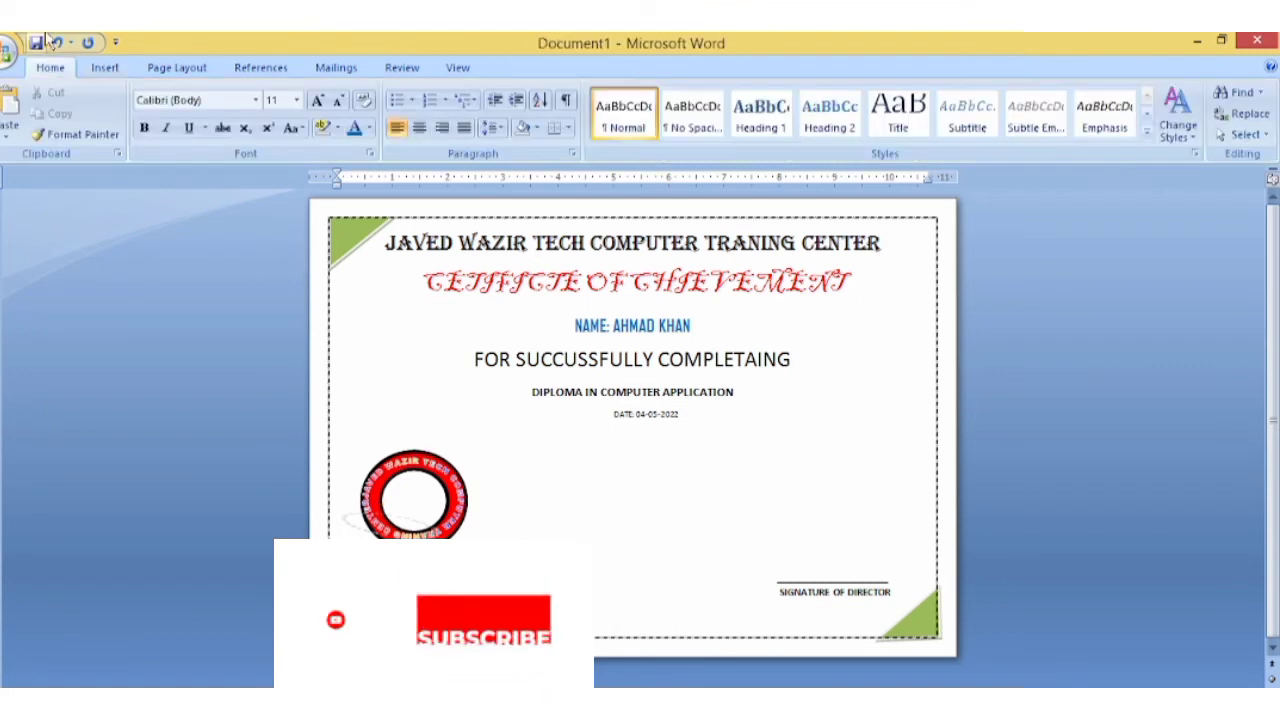
Search clip art for 'computer' and insert the person-at-a-computer picture
left_click(100, 70)
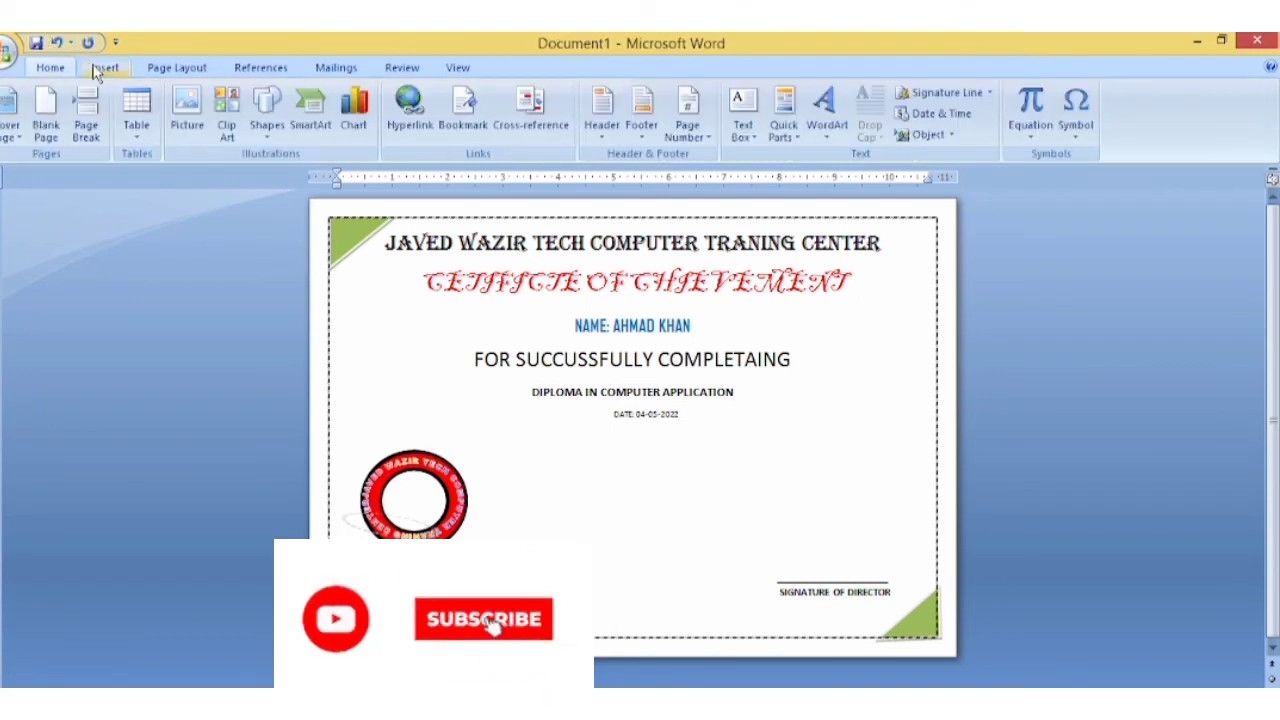
left_click(229, 128)
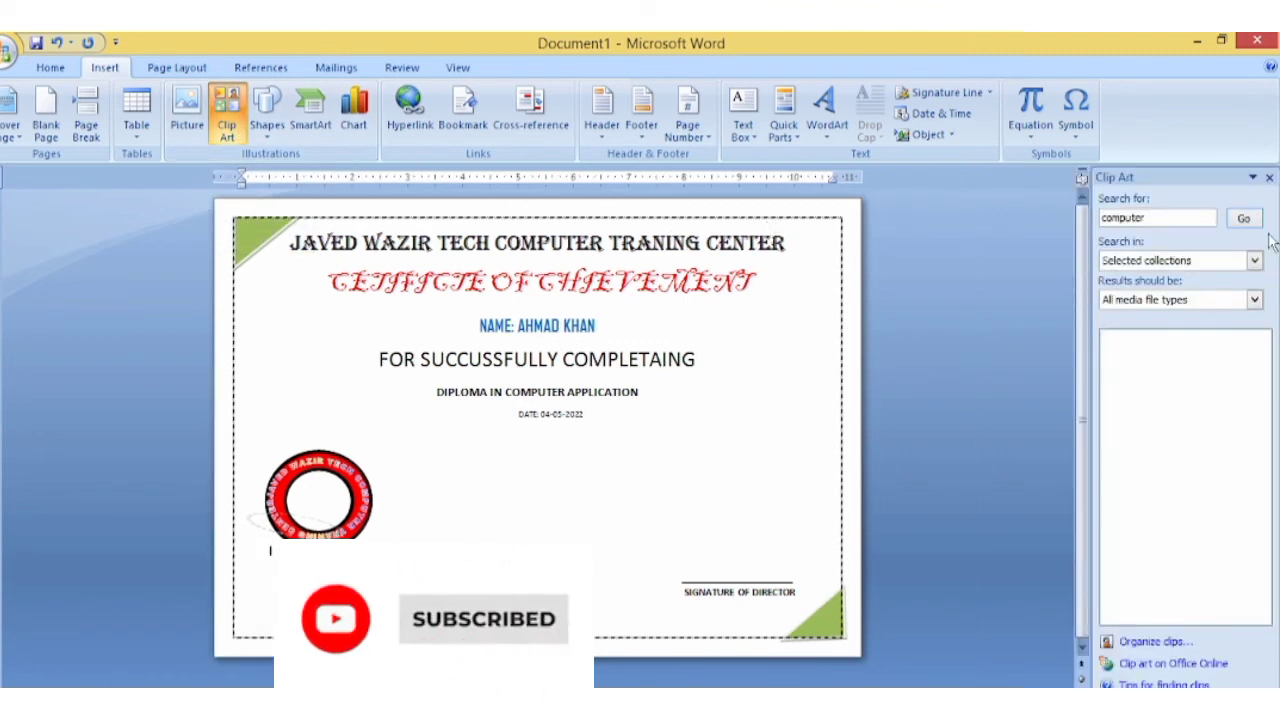
left_click(1246, 220)
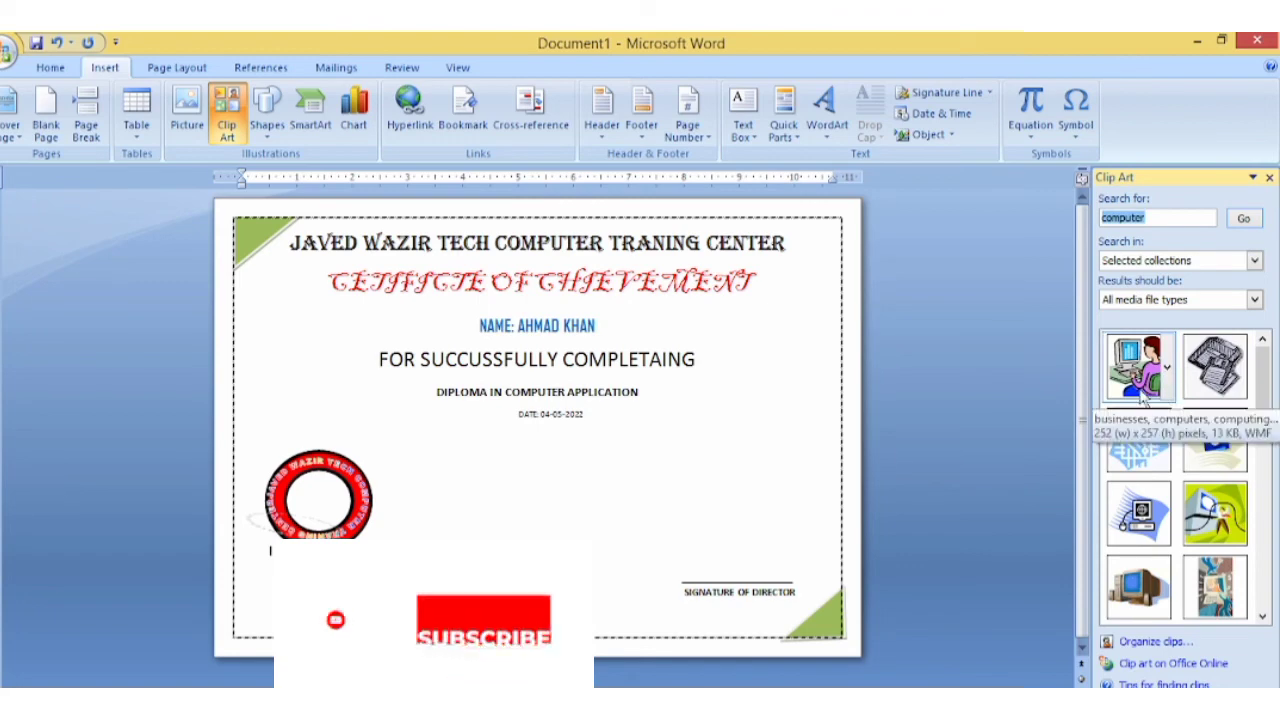
left_click(1140, 370)
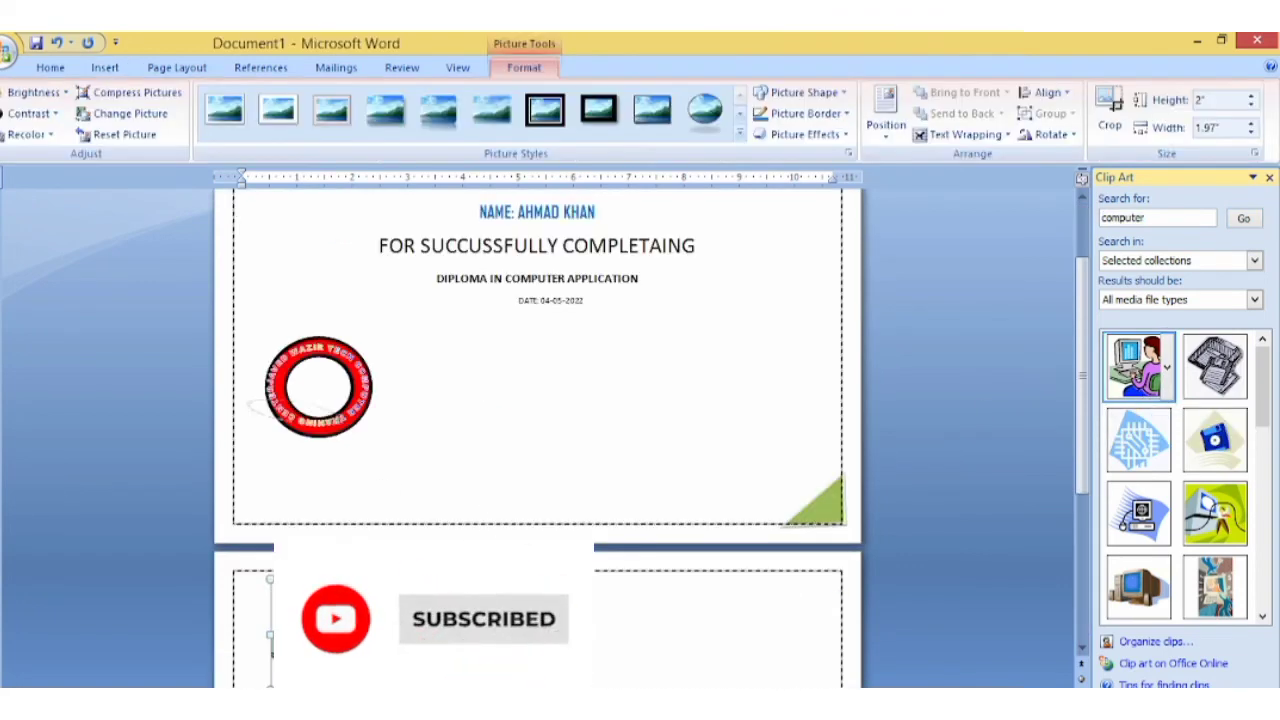
Set the clip art's wrapping to In Front of Text and move it onto the red seal
left_click(960, 134)
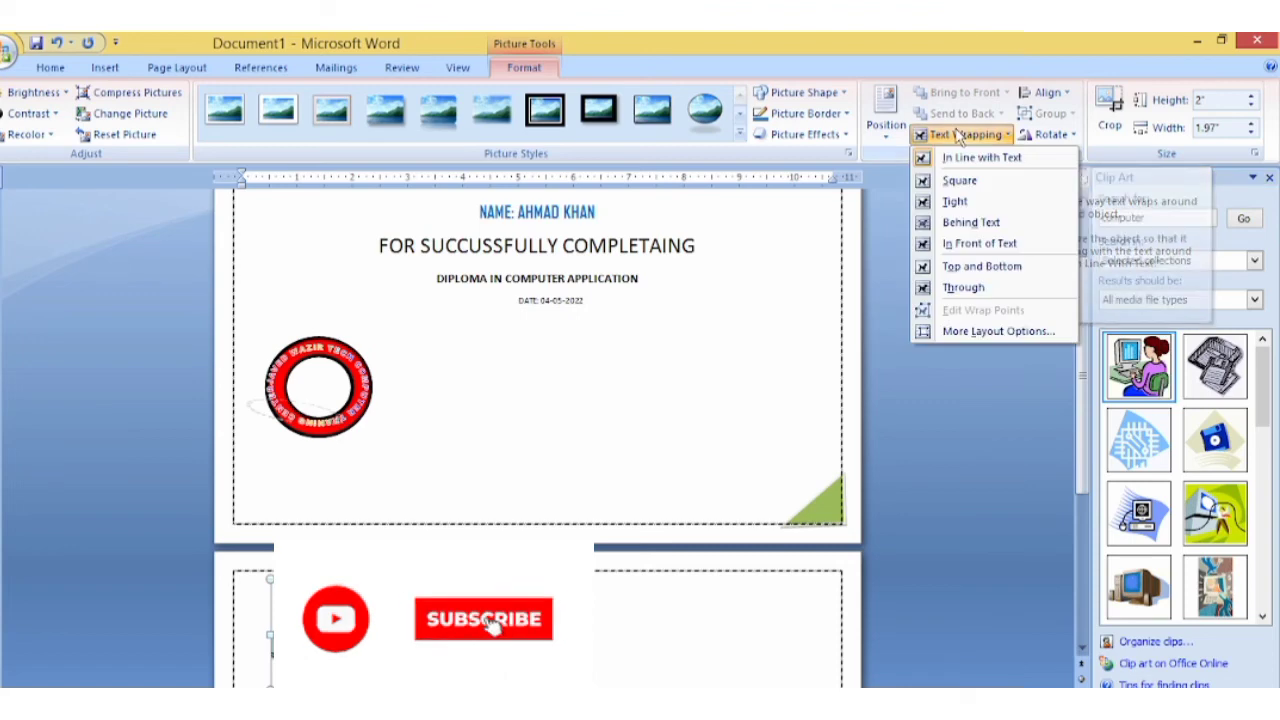
left_click(978, 246)
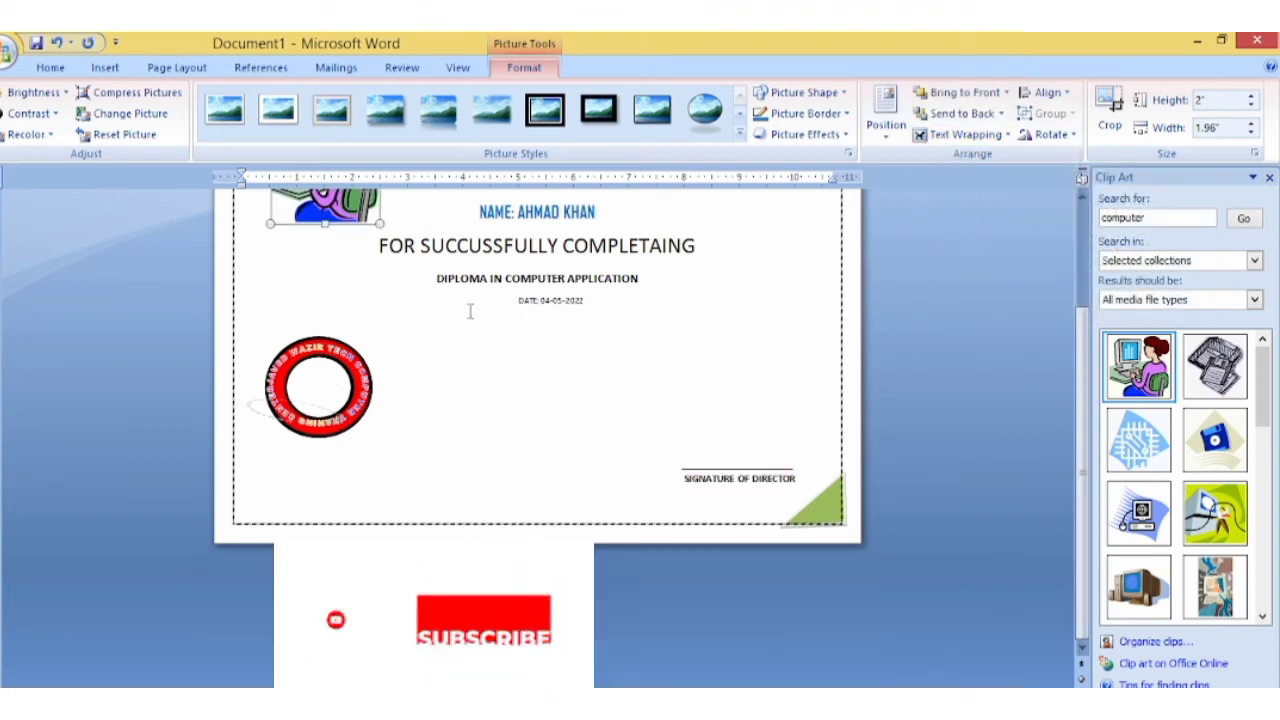
left_click_drag(318, 210, 305, 425)
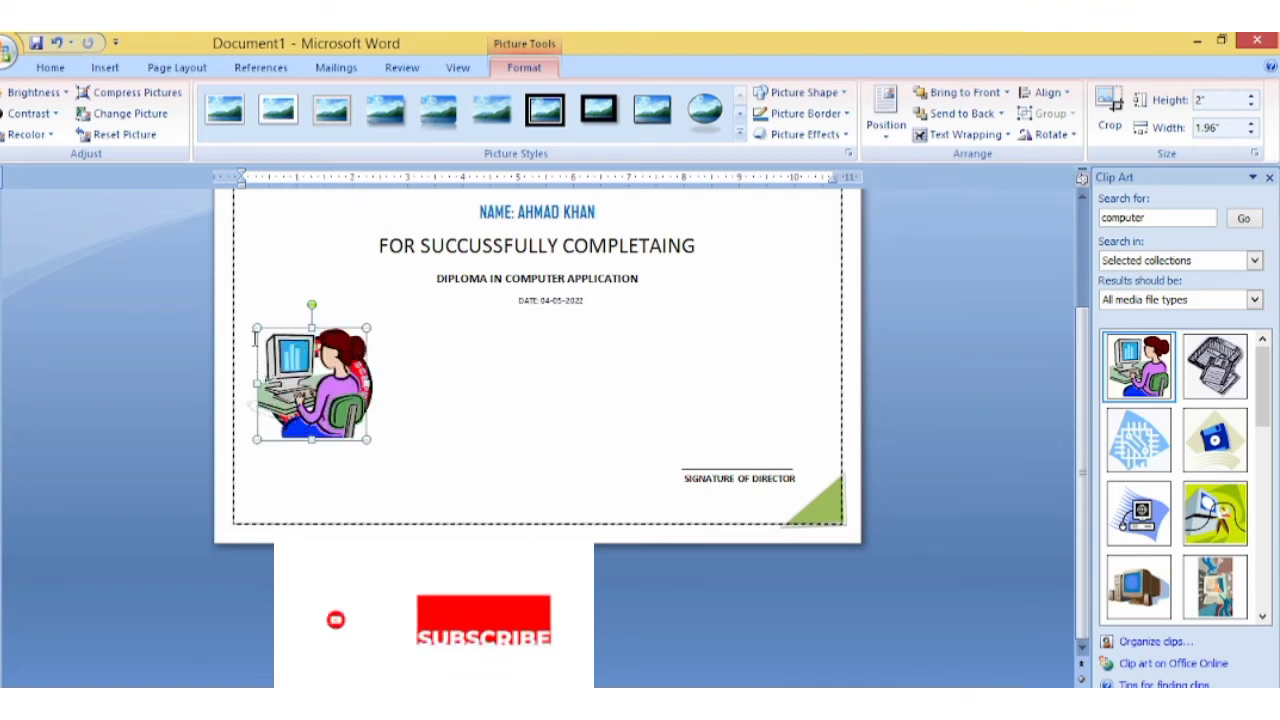
Shrink the clip art to about 0.88" × 0.86" and centre it inside the seal ring
left_click_drag(255, 328, 310, 383)
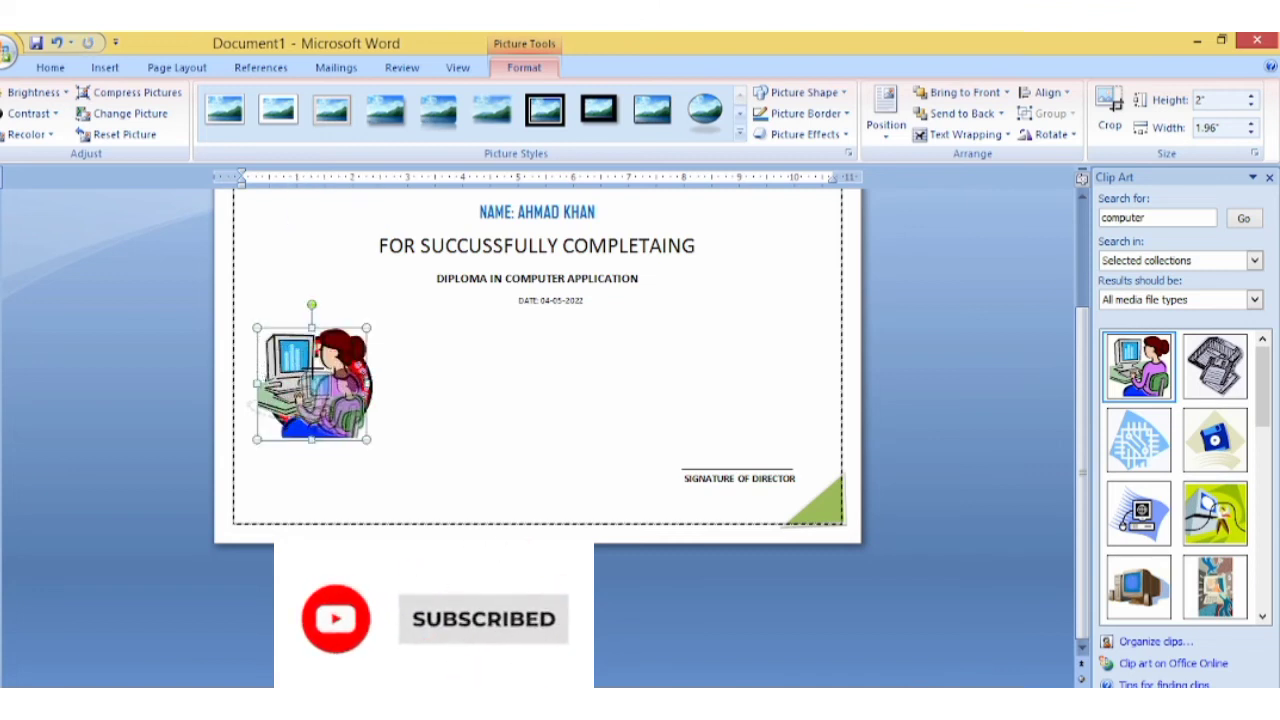
left_click_drag(346, 423, 326, 403)
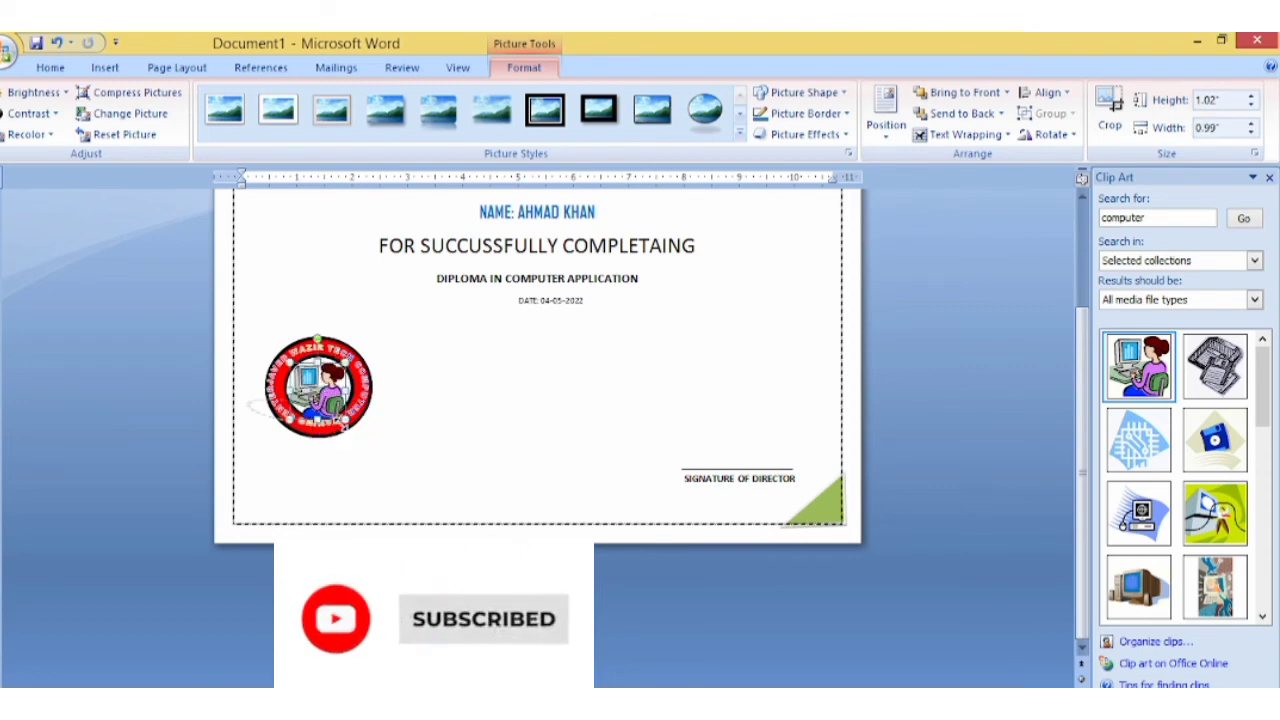
left_click_drag(346, 422, 337, 413)
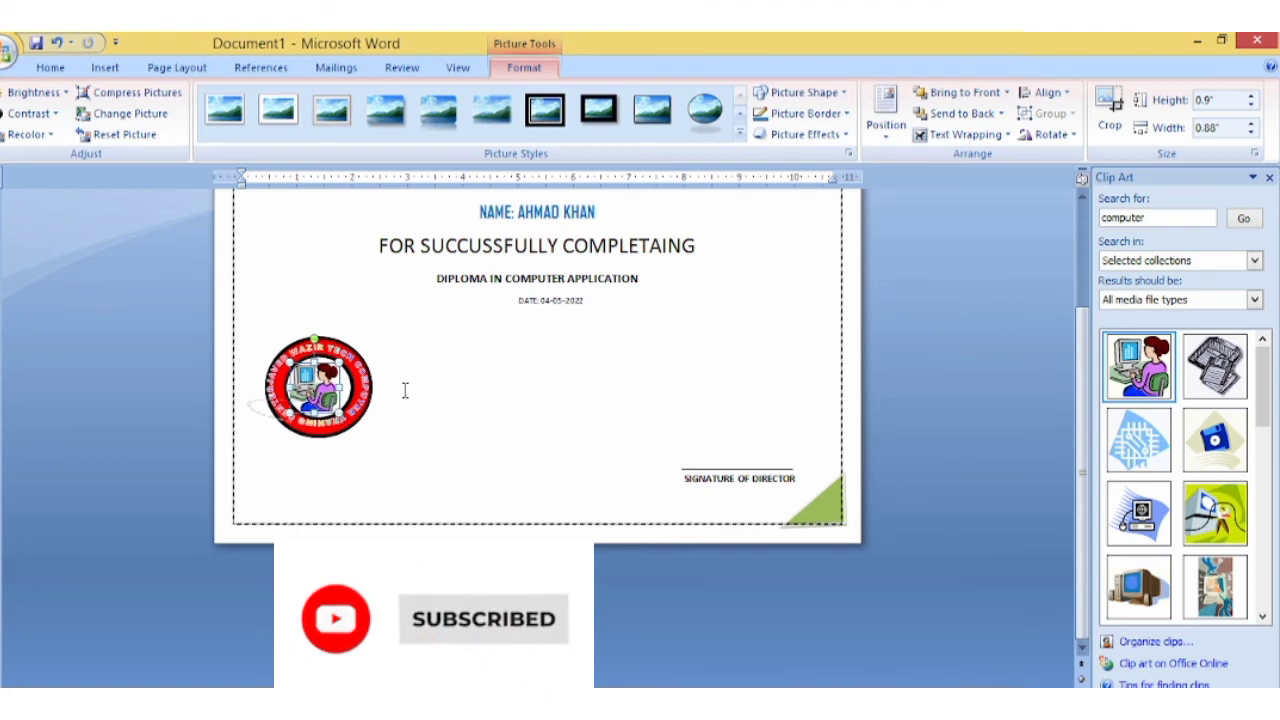
key("ctrl+z")
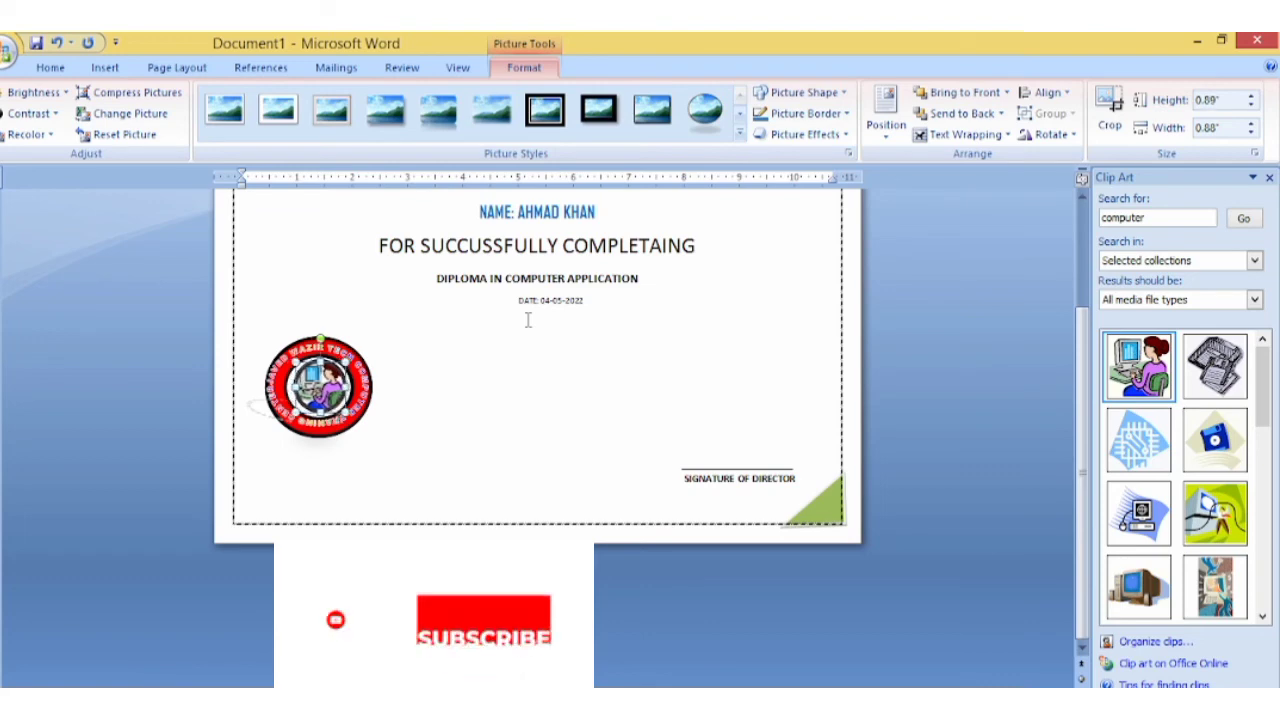
key("ctrl+z")
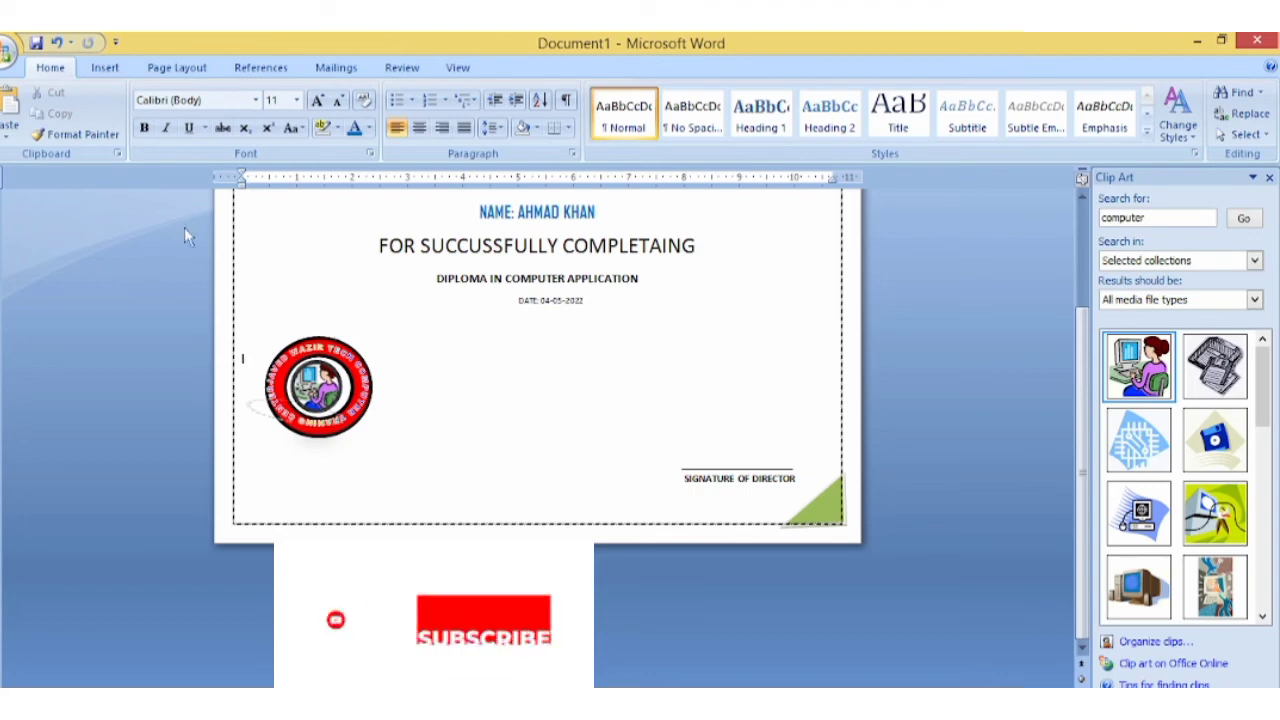
Draw a Striped Right Arrow shape to the right of the red seal
left_click(112, 70)
left_click(276, 141)
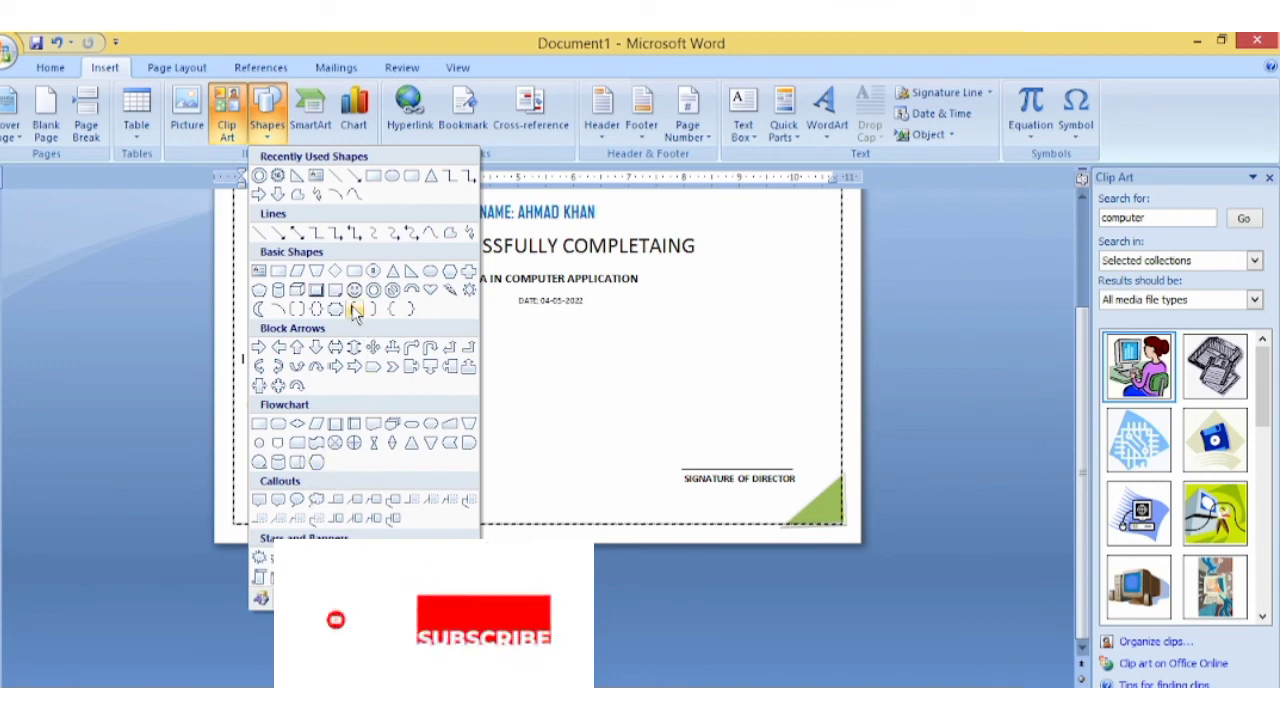
left_click(337, 368)
mouse_move(418, 420)
left_mouse_down()
mouse_move(450, 482)
mouse_move(508, 487)
left_mouse_up()
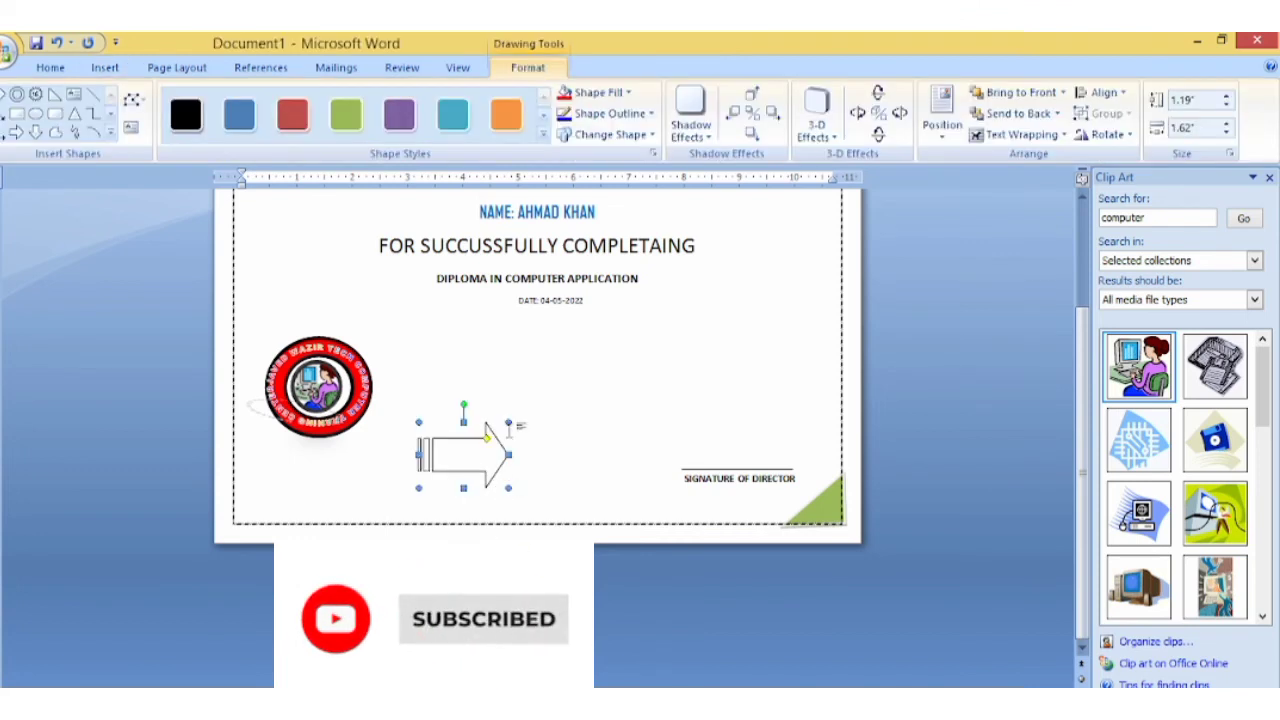
Turn the arrow upright, narrow it to 0.9" wide, and position it beneath the seal
left_click_drag(431, 401, 414, 479)
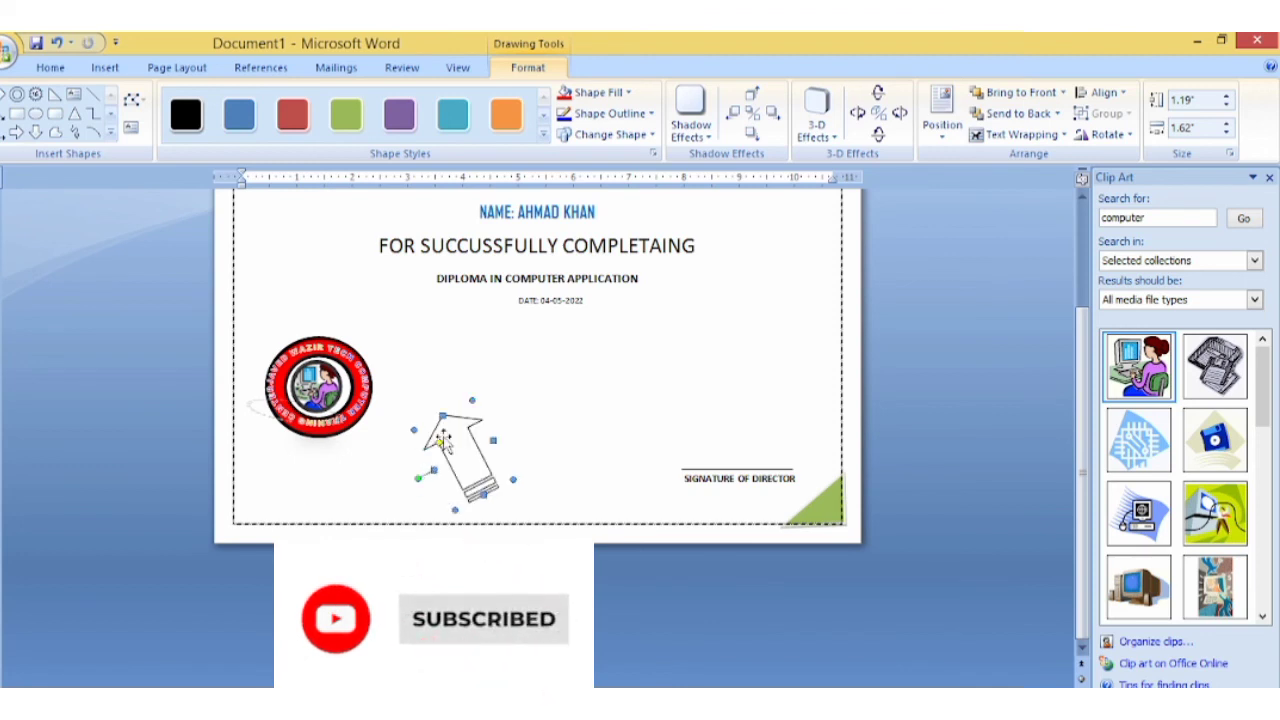
left_click_drag(449, 435, 317, 446)
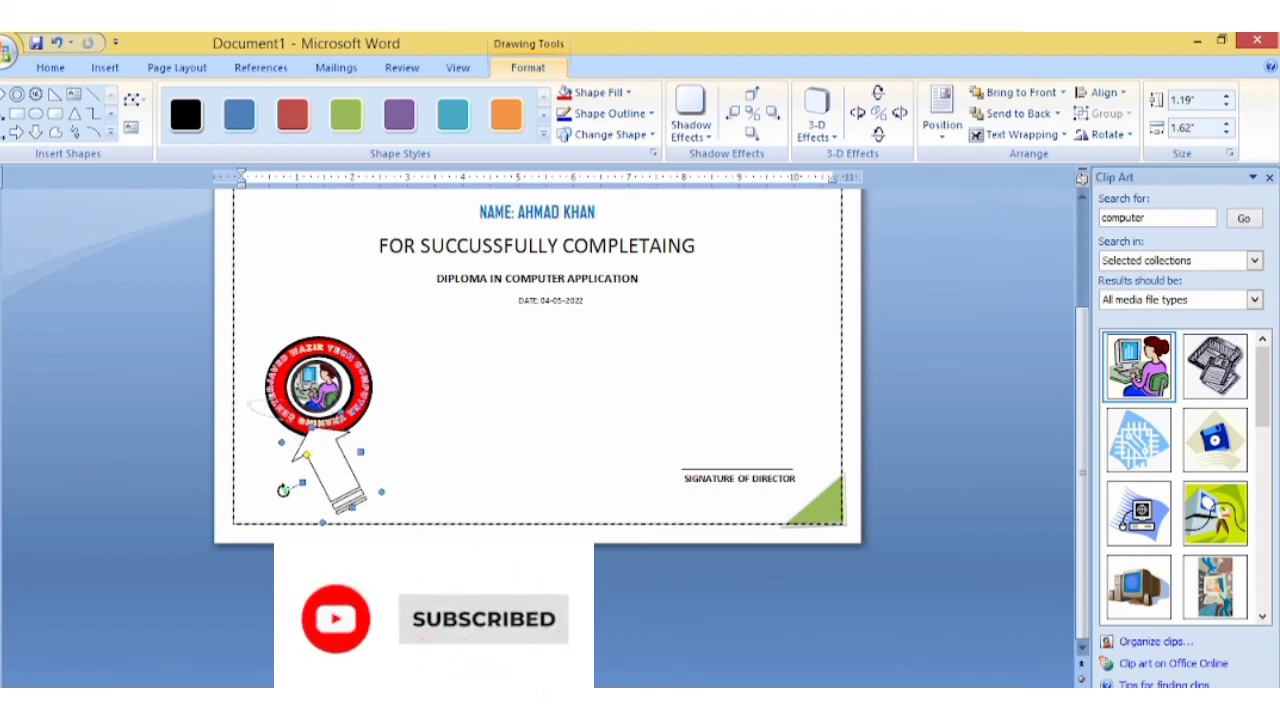
left_click_drag(282, 488, 281, 475)
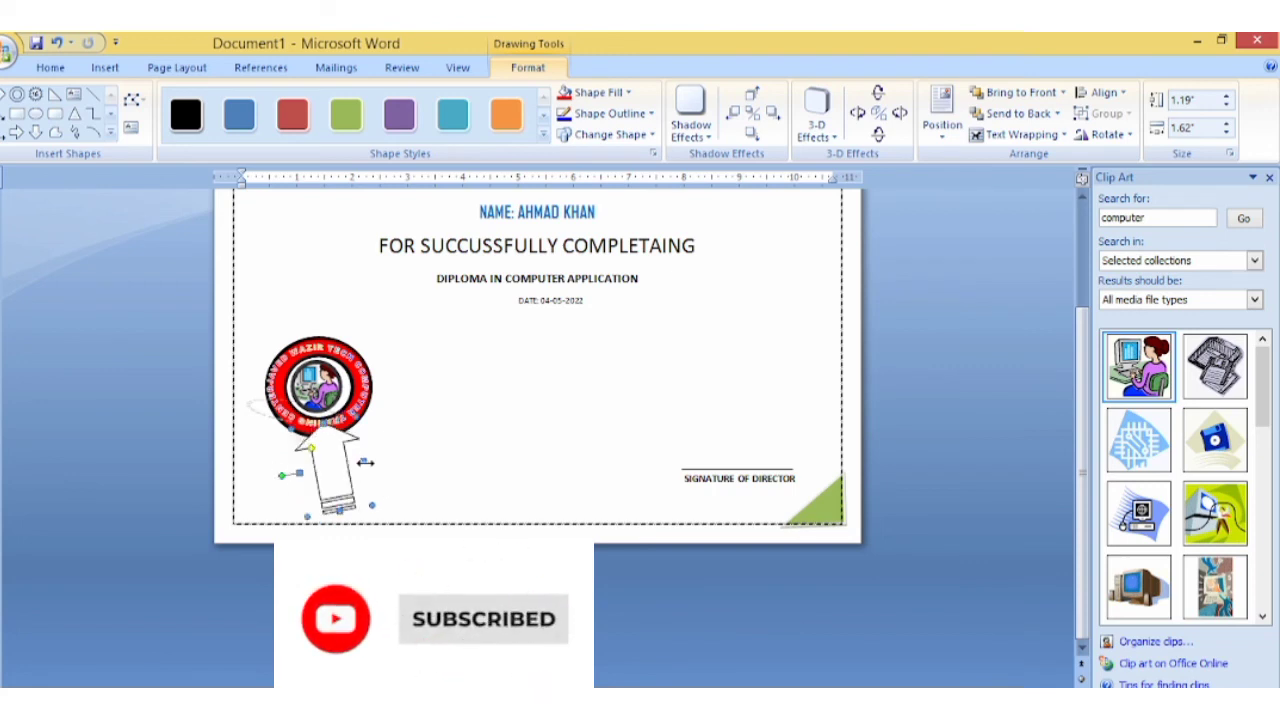
left_click_drag(363, 461, 307, 462)
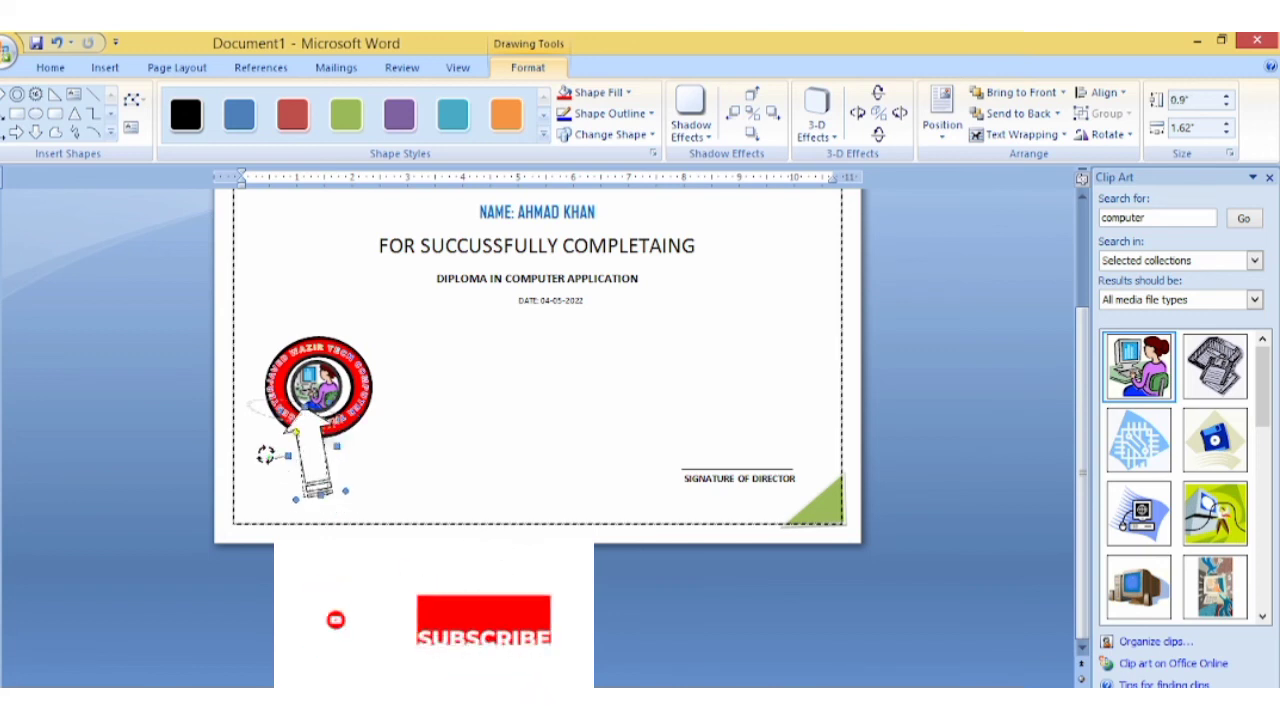
left_click_drag(265, 454, 268, 450)
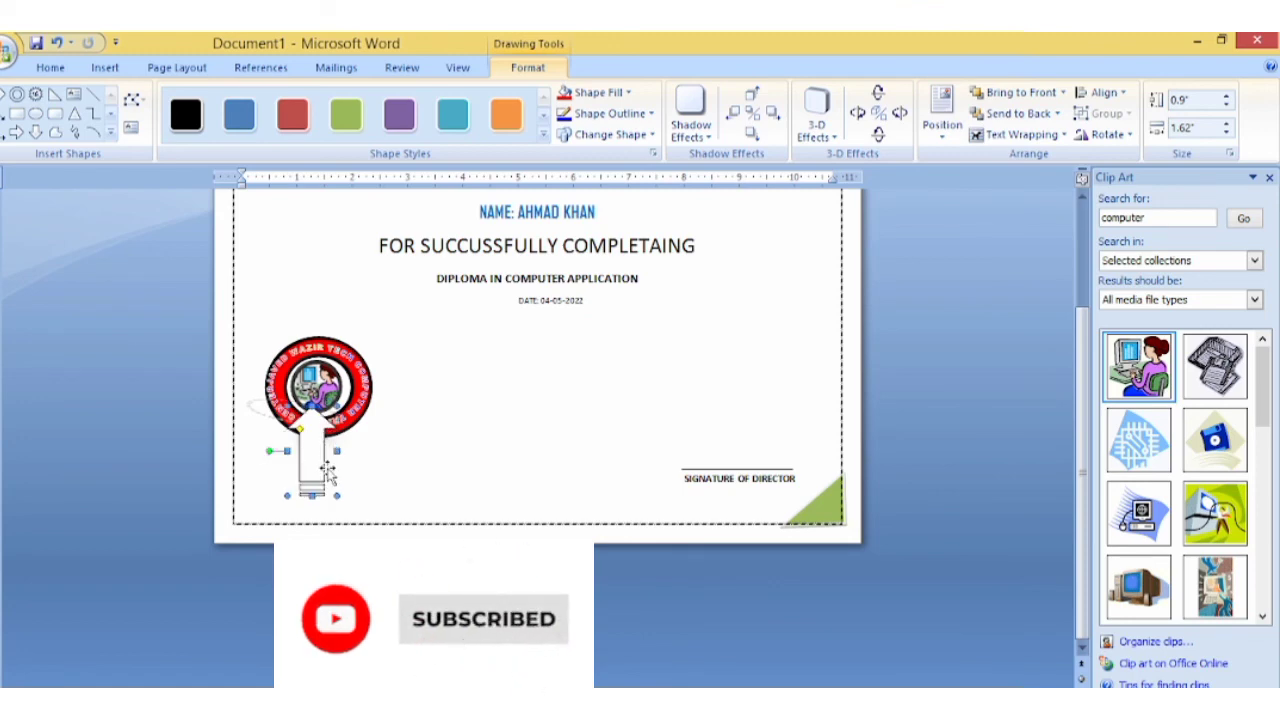
left_click_drag(341, 486, 342, 485)
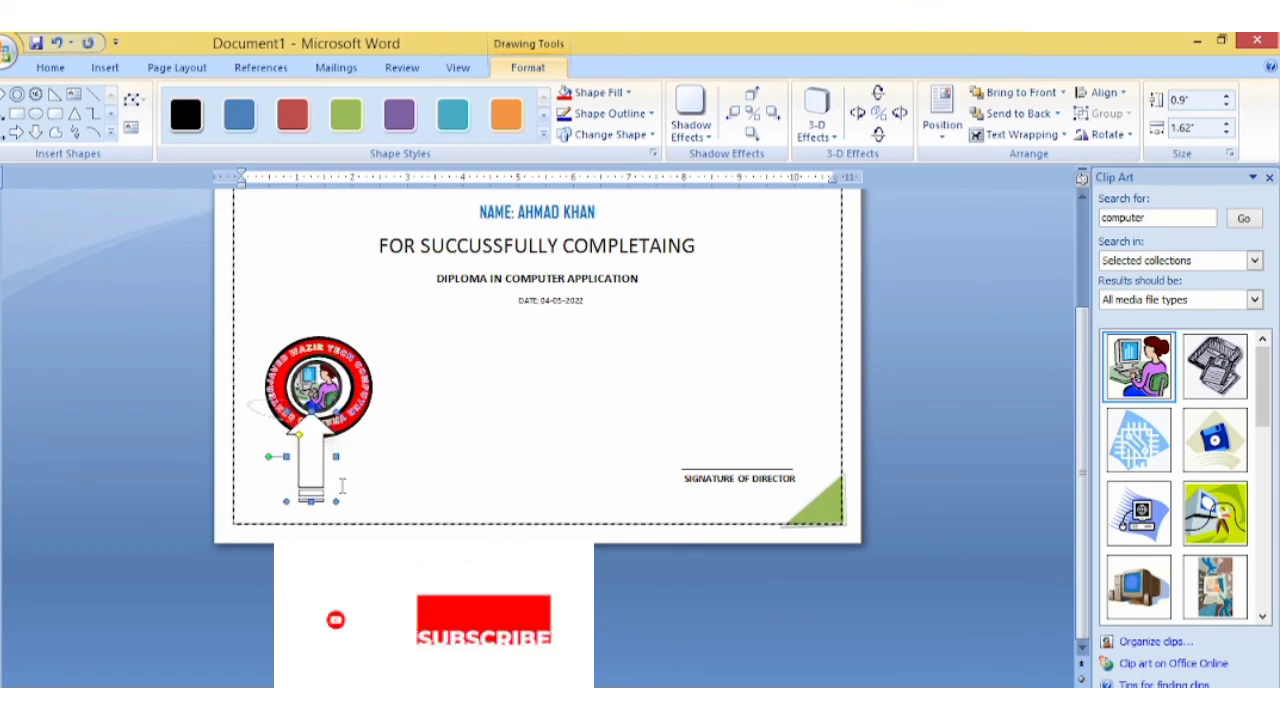
key("ctrl+Left")
key("ctrl+Left")
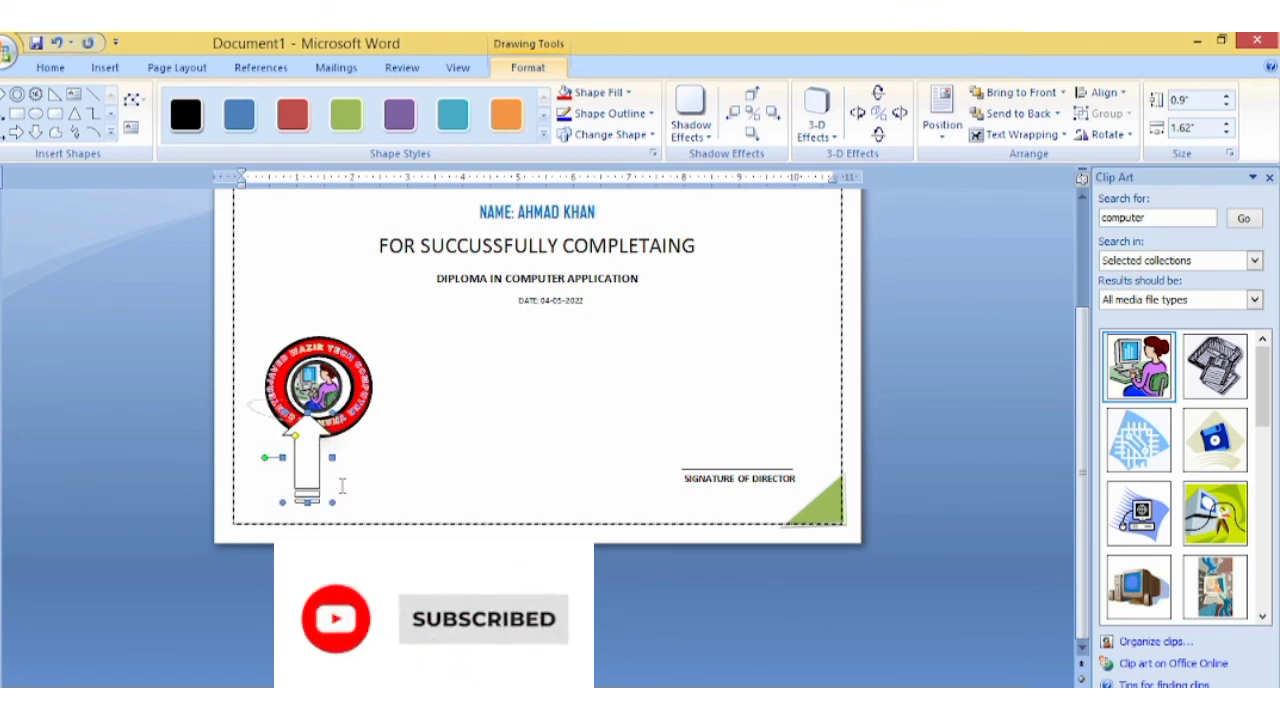
key("ctrl+Up")
key("ctrl+Up")
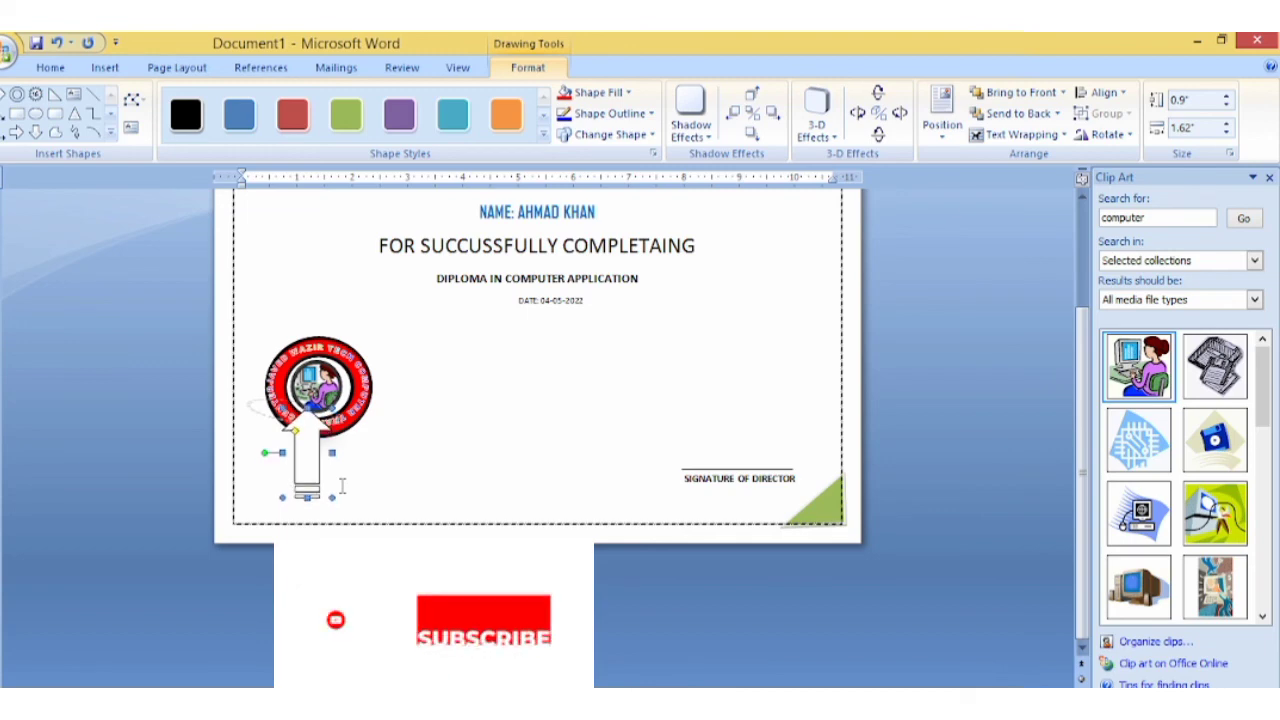
key("ctrl+Right")
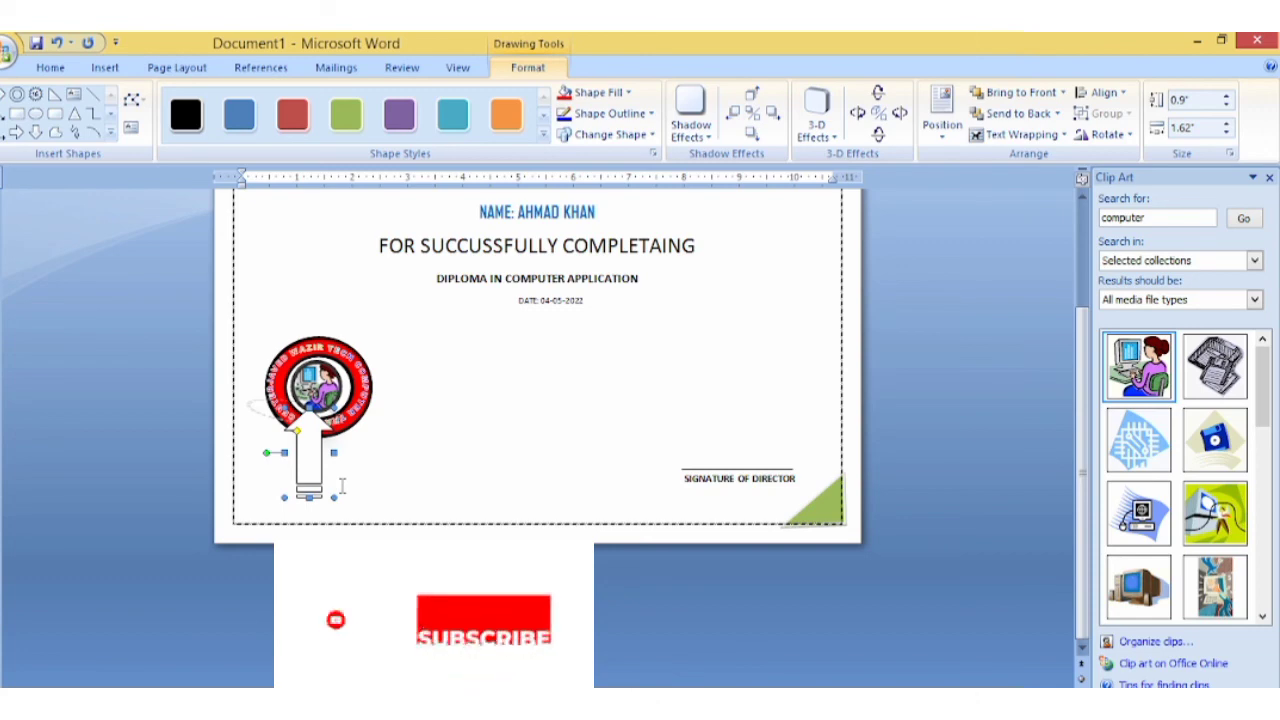
Duplicate the arrow and place the copy right beside the original
key("Right")
key("Down")
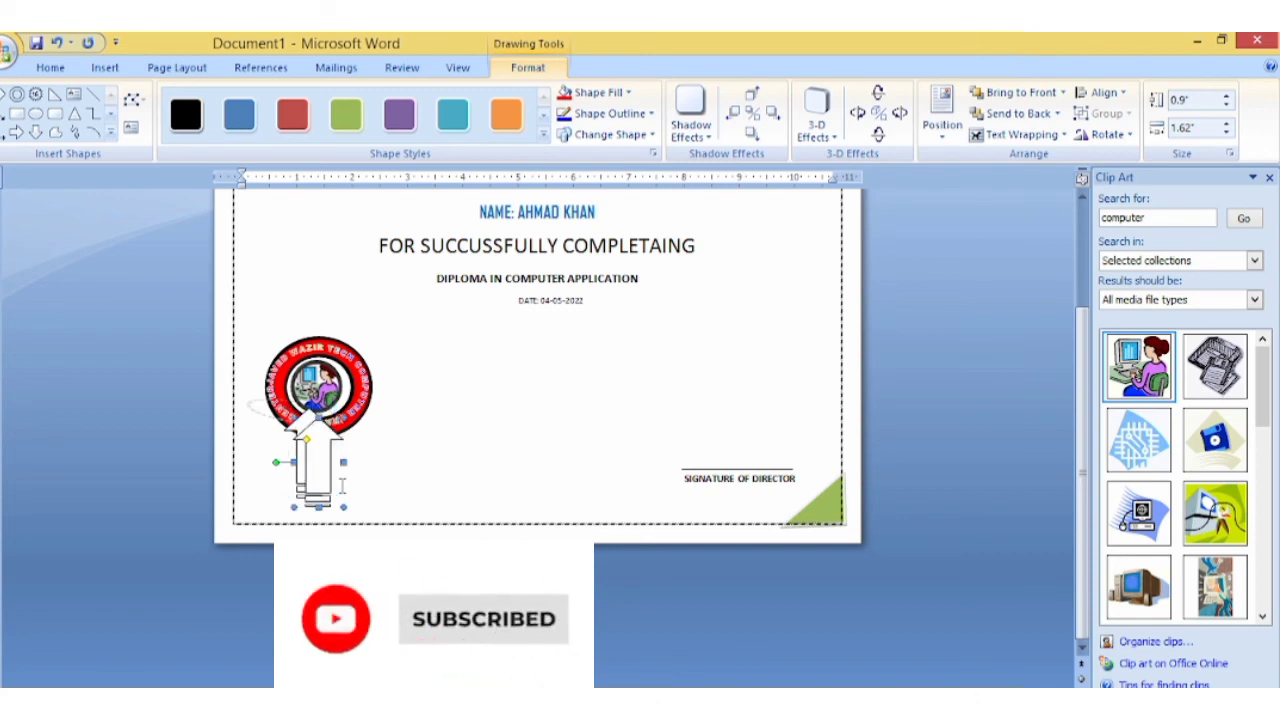
key("Right")
key("Right")
key("Right")
key("Right")
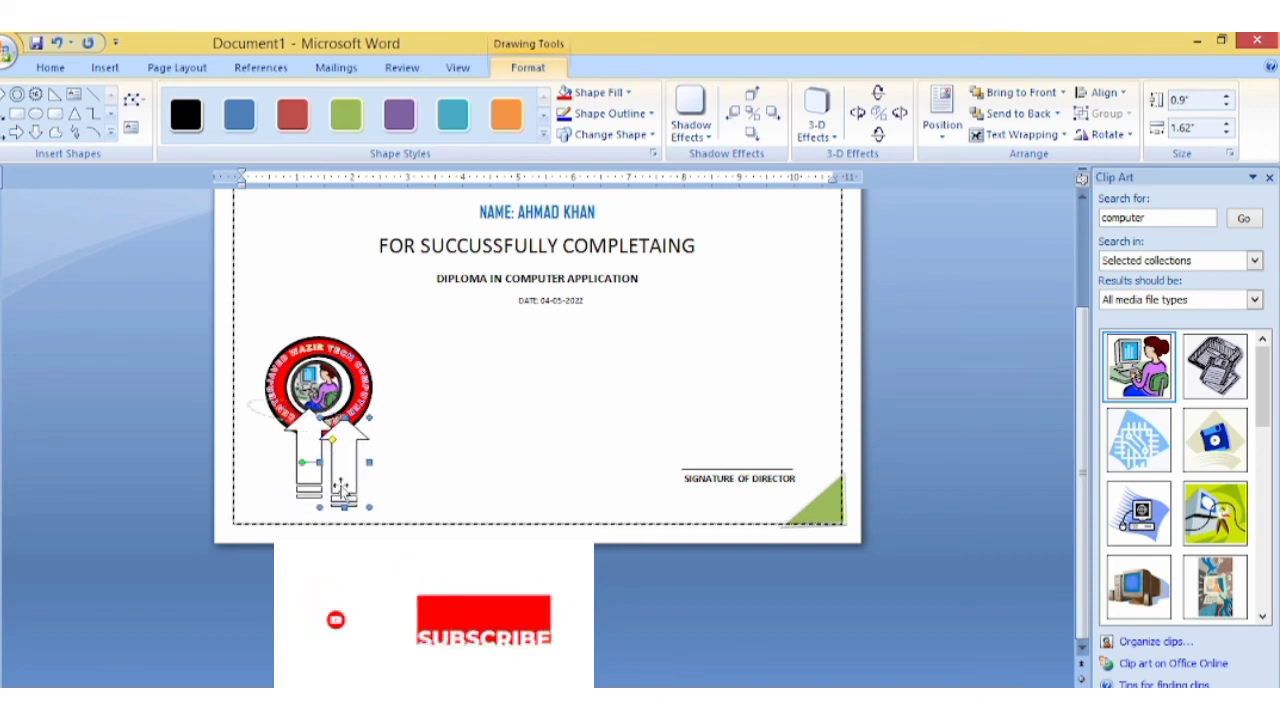
Close the Clip Art pane, then tilt the copied arrow outward and nudge it right
left_click(341, 488)
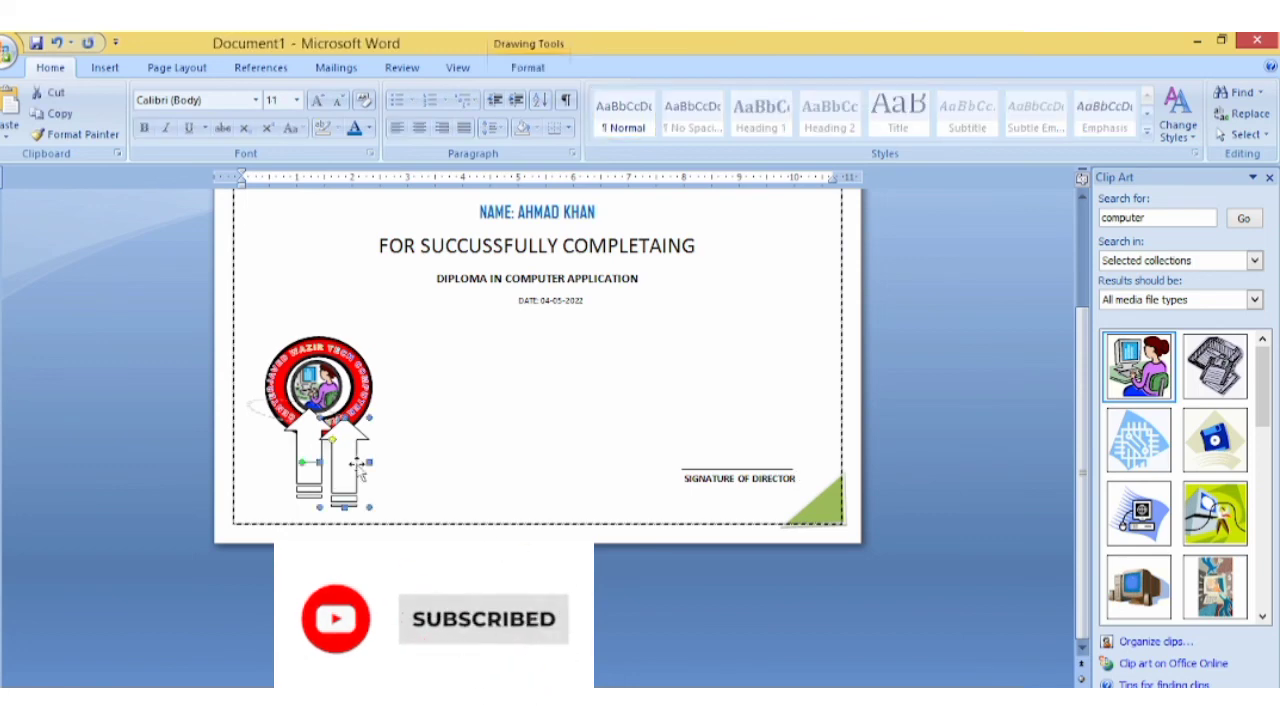
left_click(1268, 178)
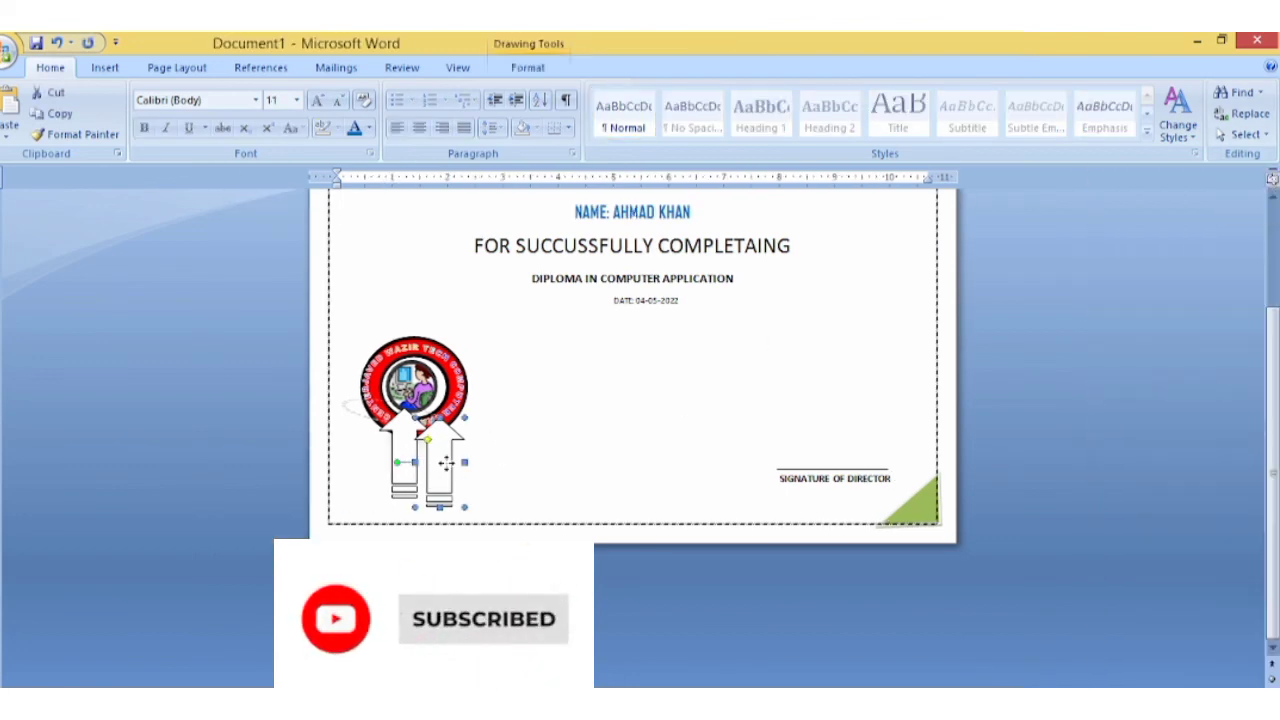
key("Up")
key("Up")
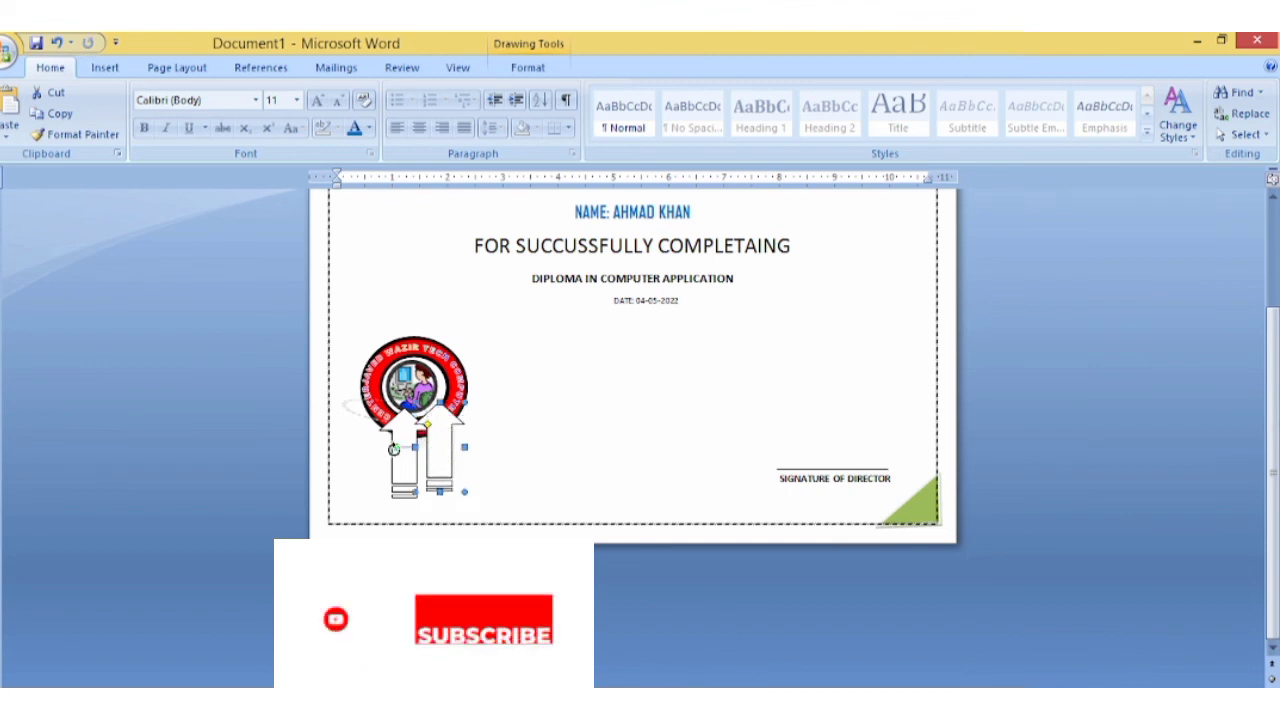
left_click_drag(395, 450, 397, 460)
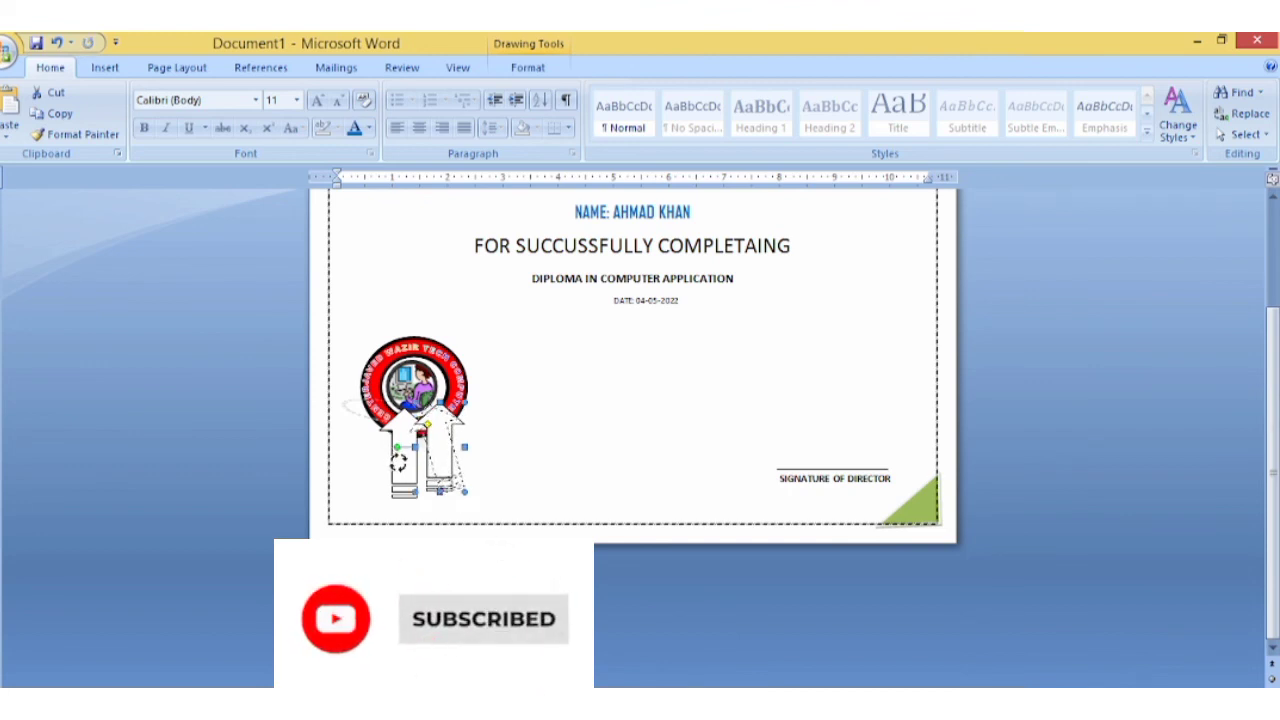
key("Right")
key("Right")
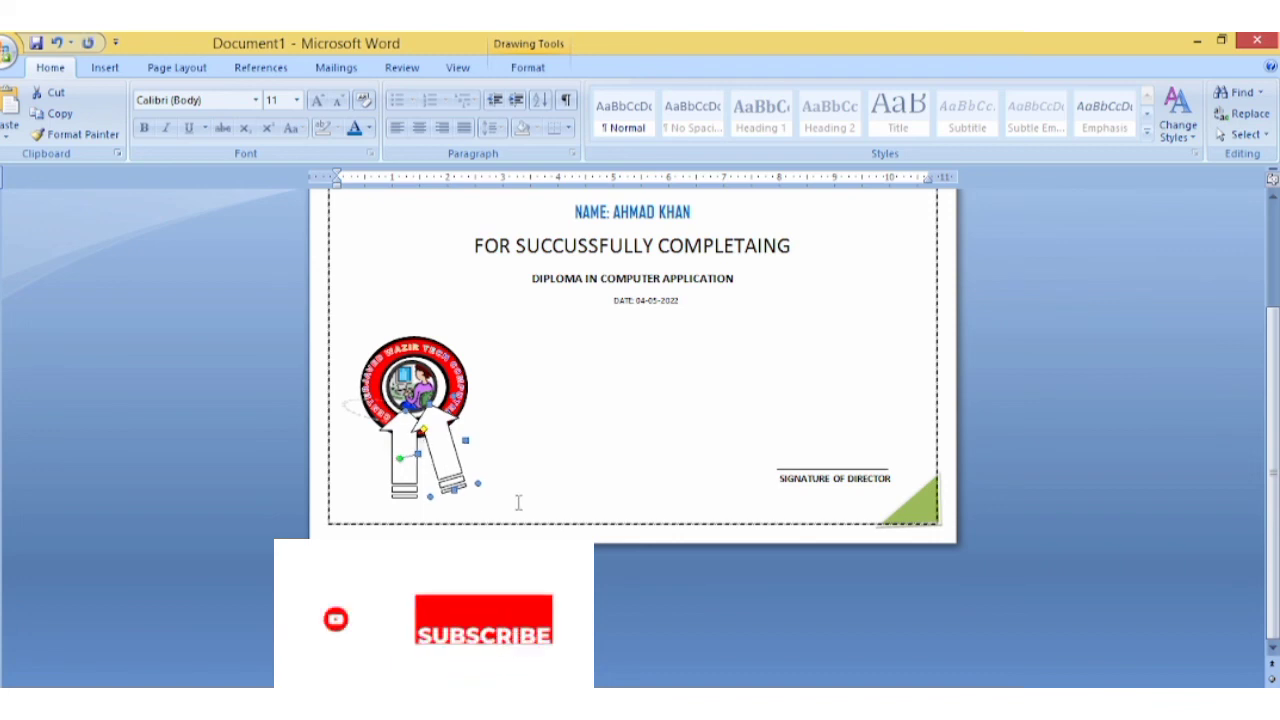
key("Right")
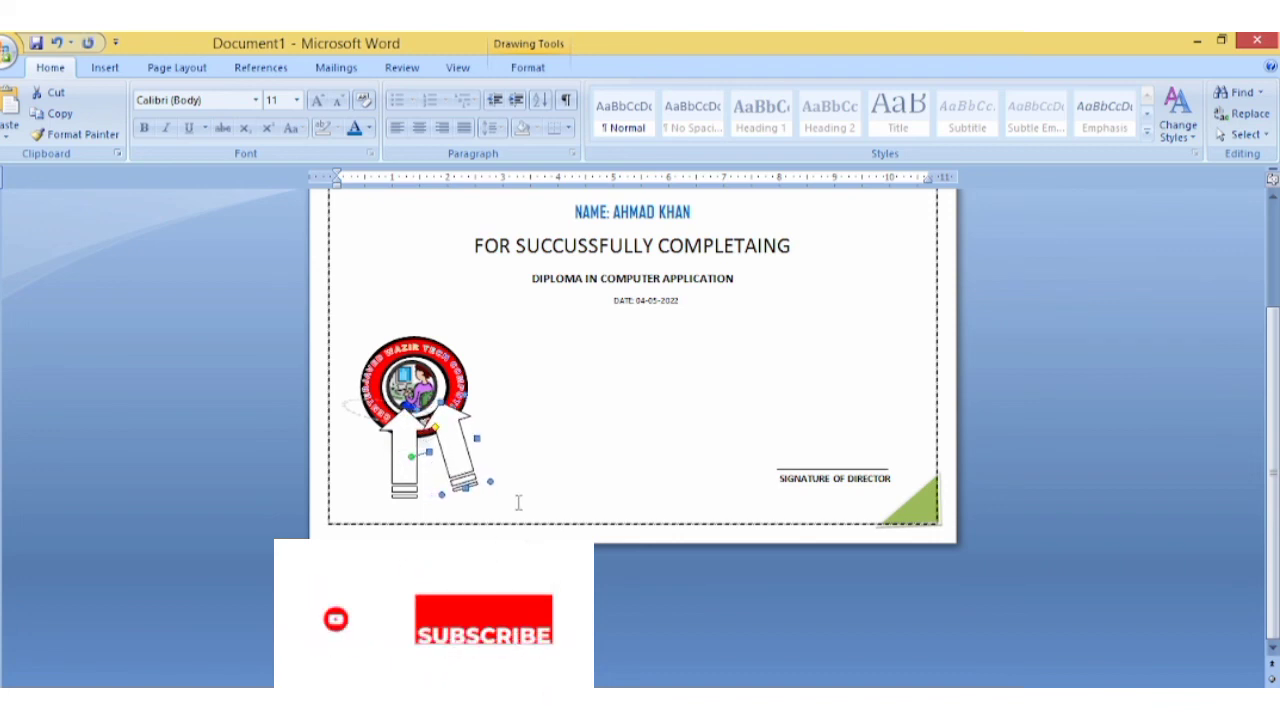
Put the tilted arrow Behind Text and nudge it slightly left
left_click(530, 68)
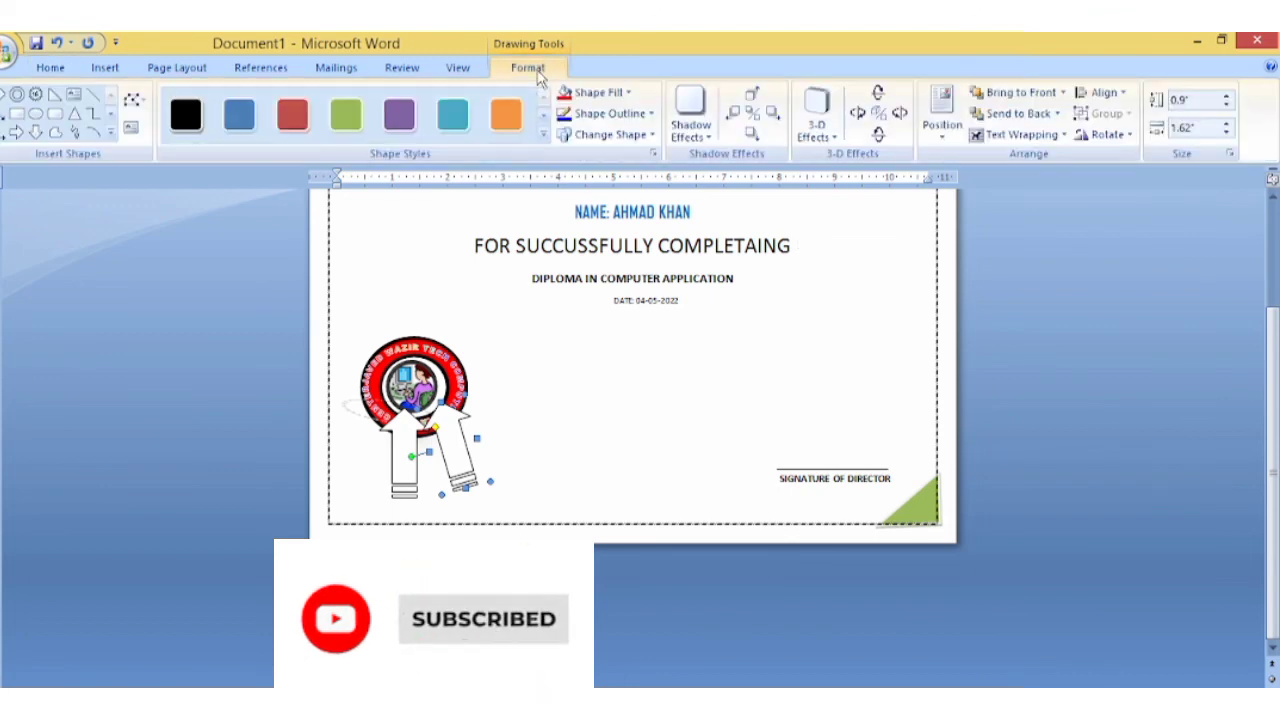
left_click(1022, 134)
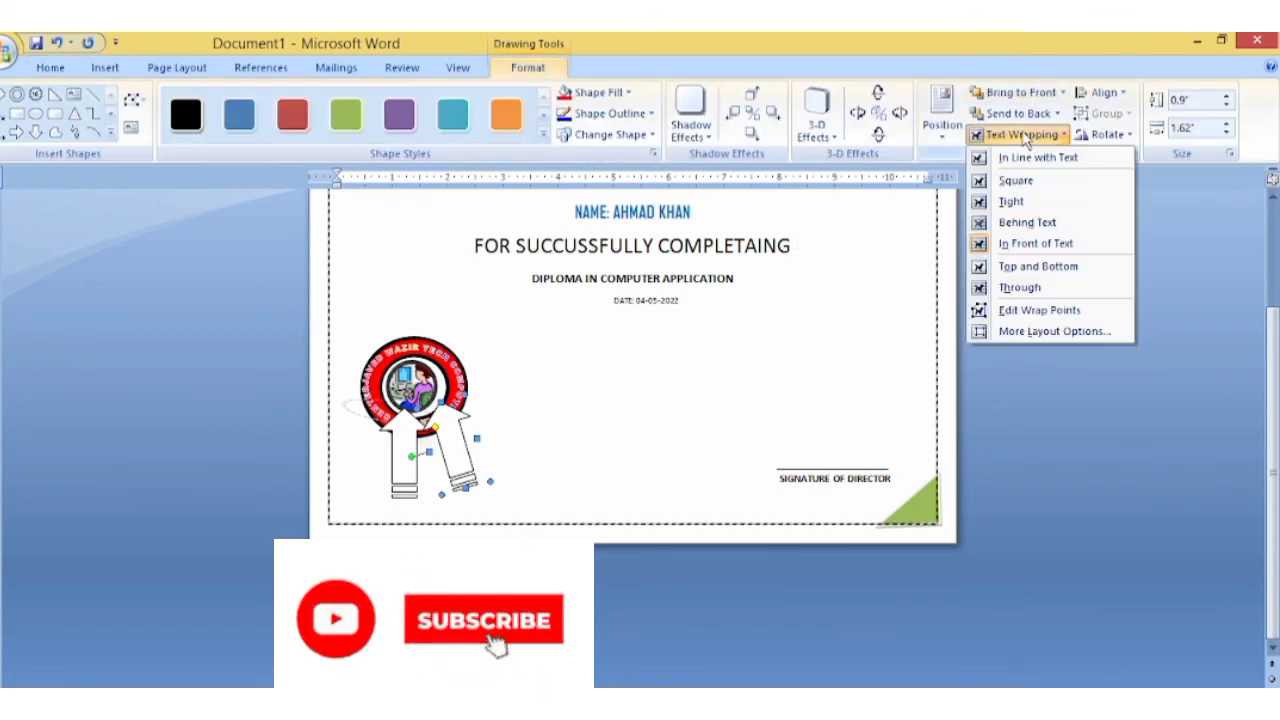
left_click(1036, 226)
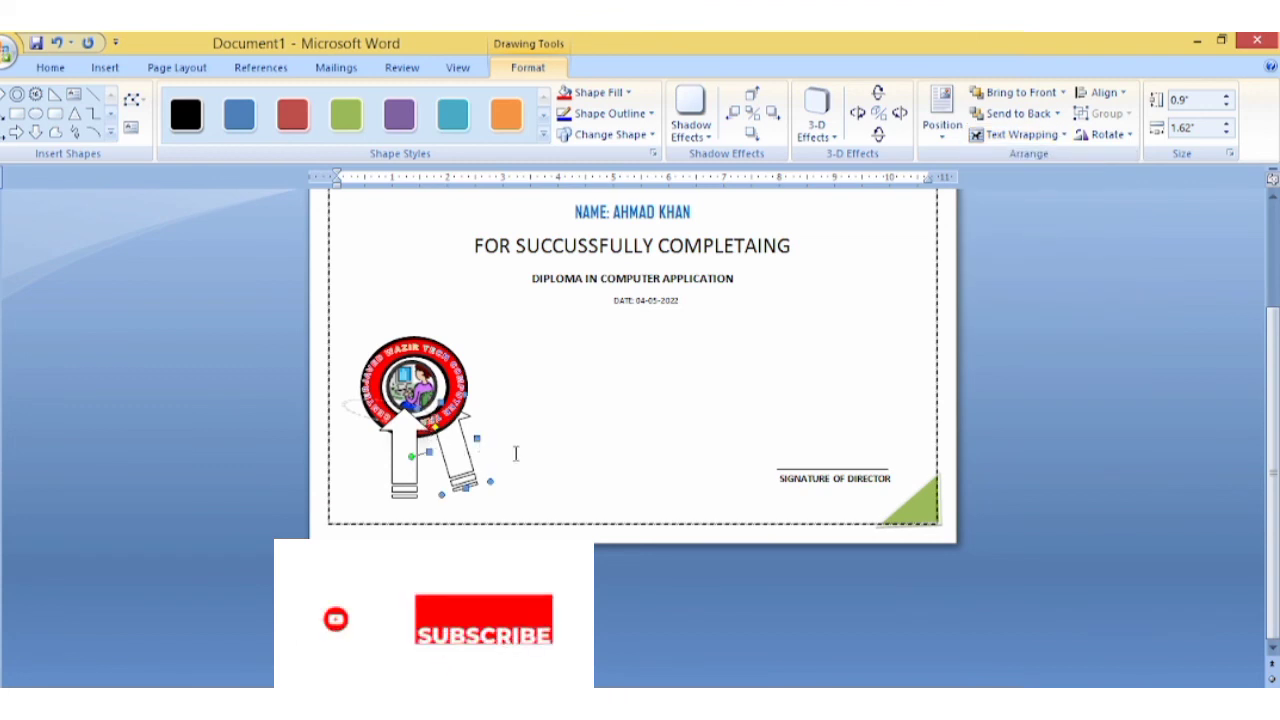
key("Left")
key("Left")
key("Left")
key("Left")
key("Left")
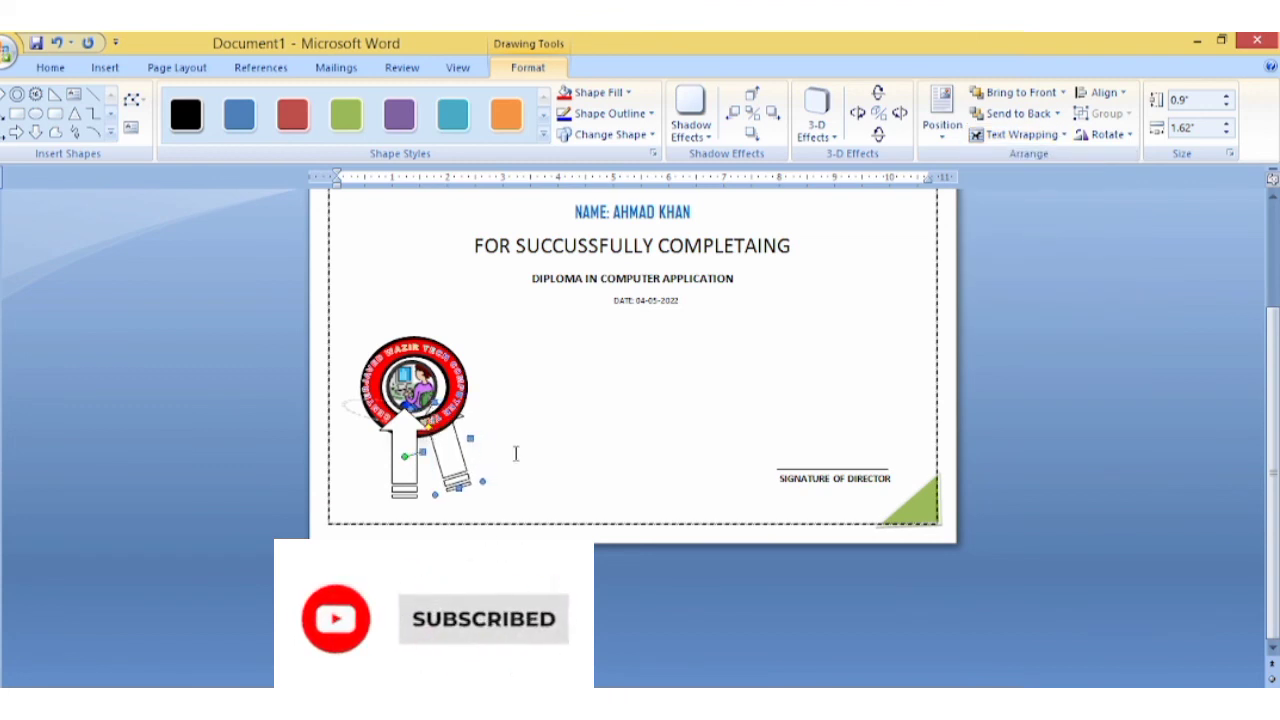
key("Left")
key("Left")
key("Left")
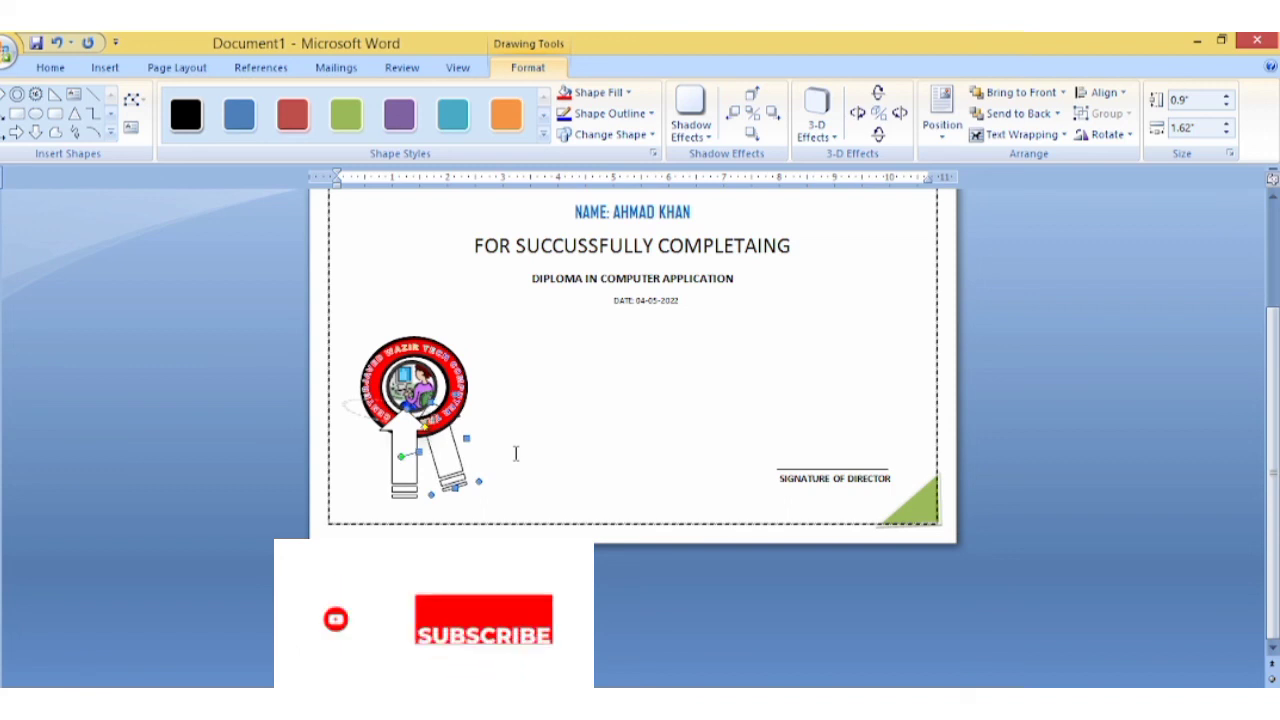
Put the upright left arrow Behind Text as well
left_click(409, 428)
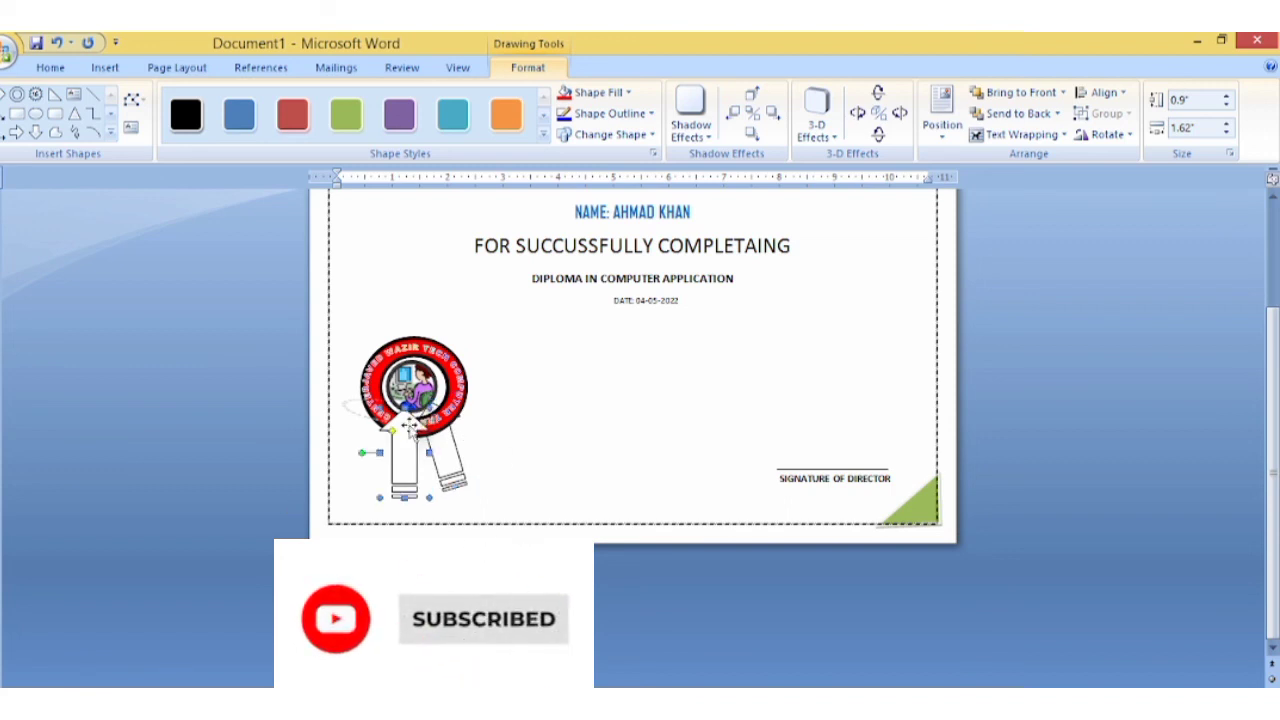
left_click(1020, 134)
left_click(1030, 224)
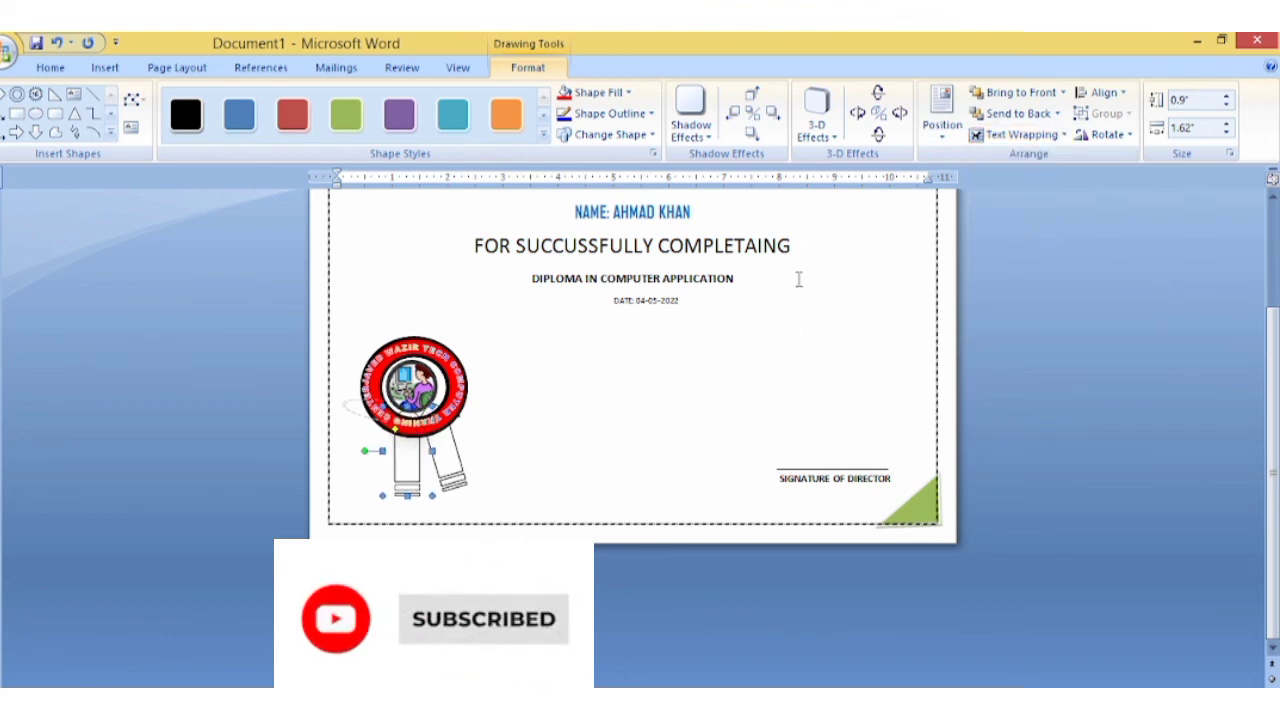
Deselect the arrow and go to the document's start, showing the certificate's top border
left_click(599, 375)
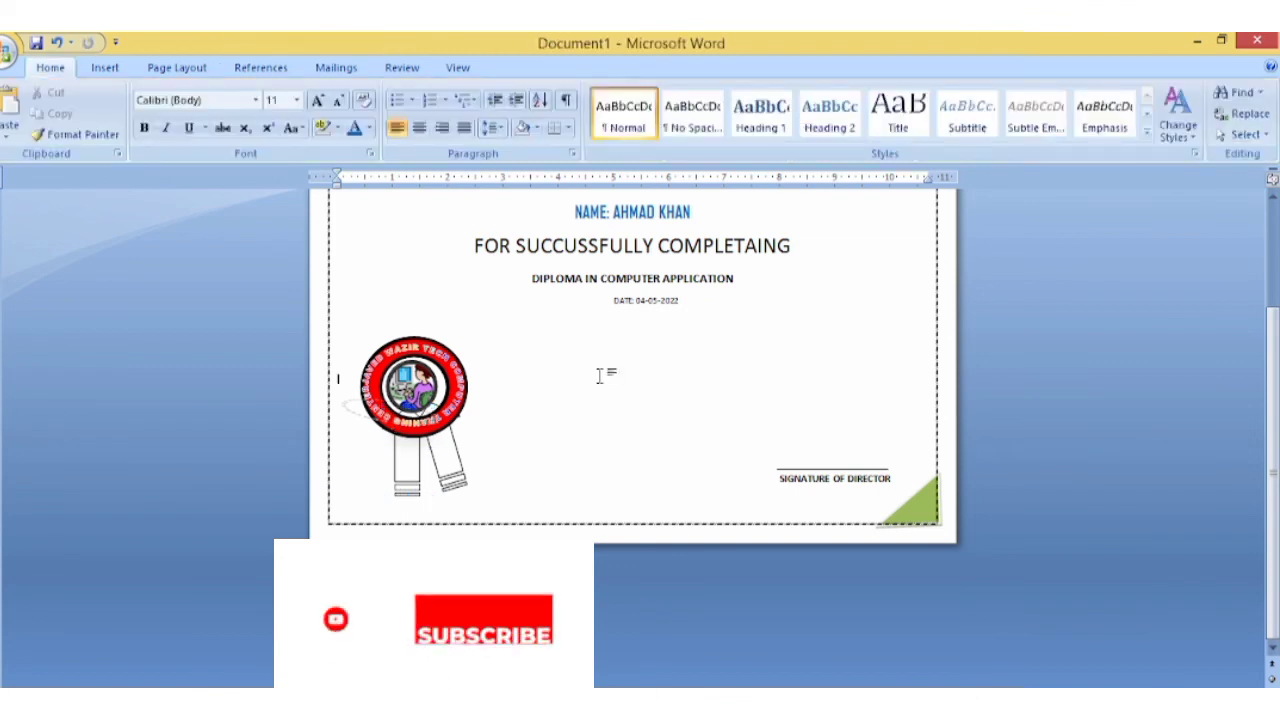
key("ctrl+Home")
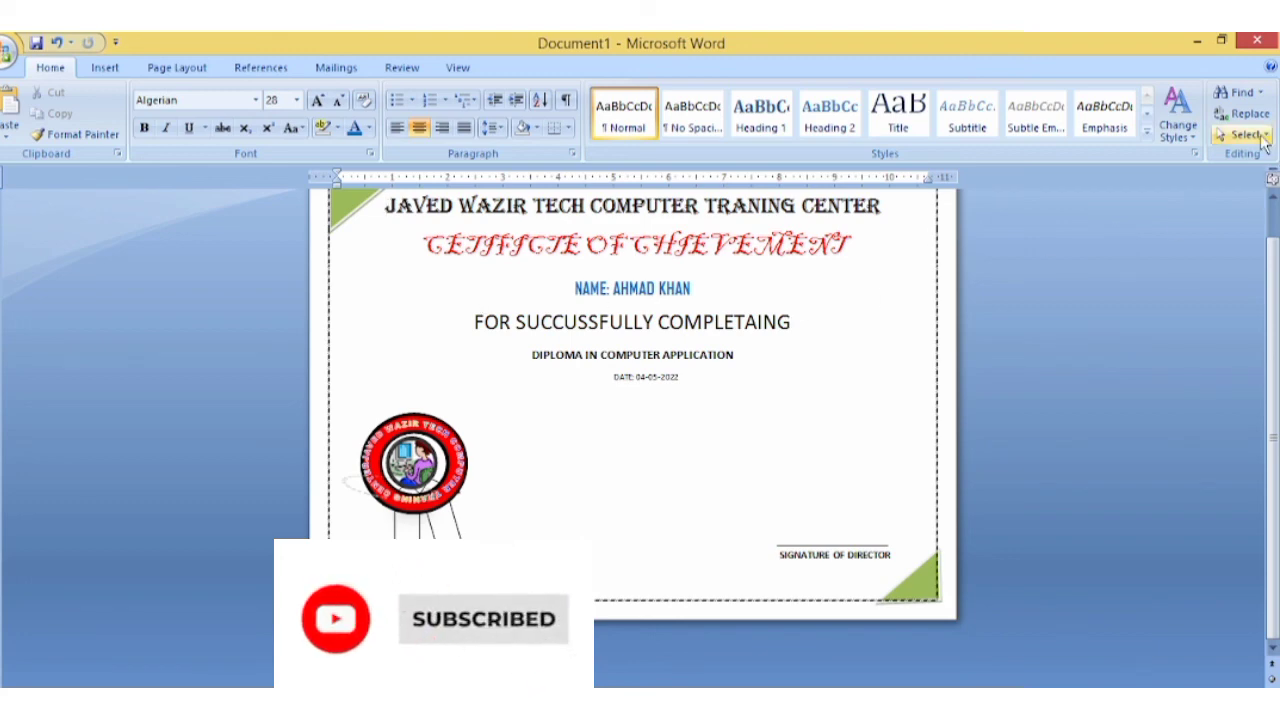
left_click(1273, 199)
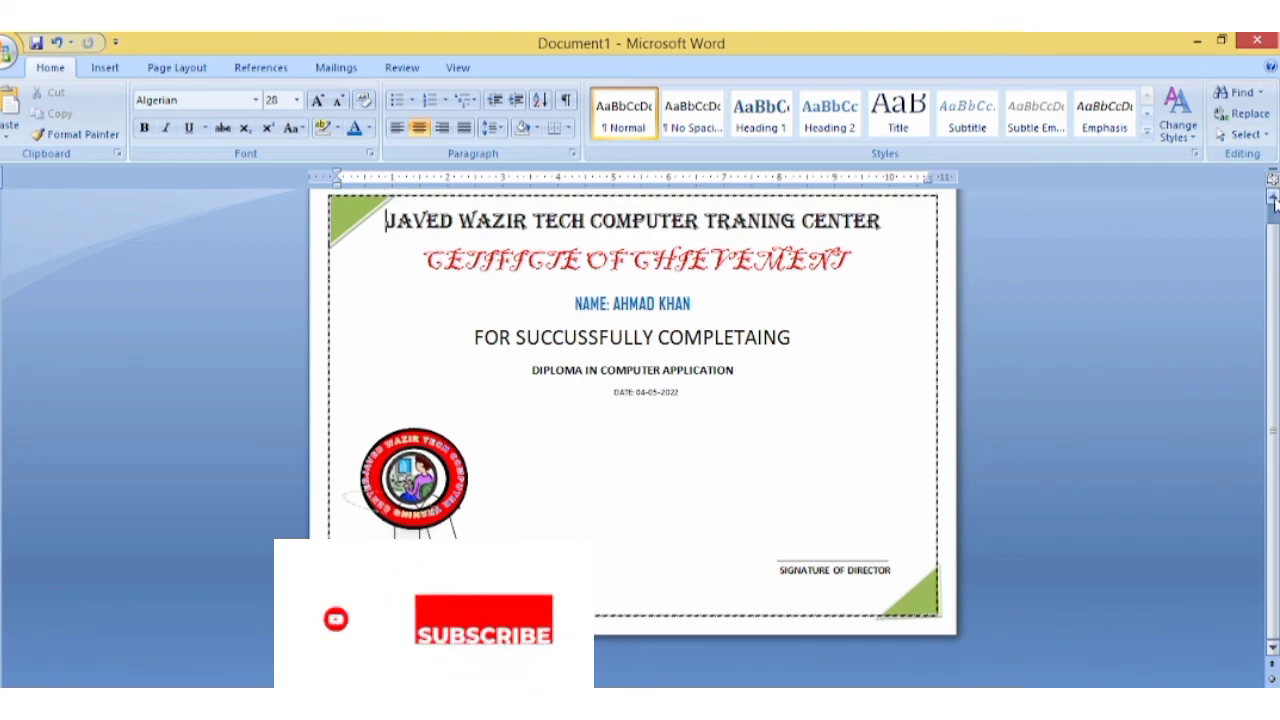
left_click(1273, 199)
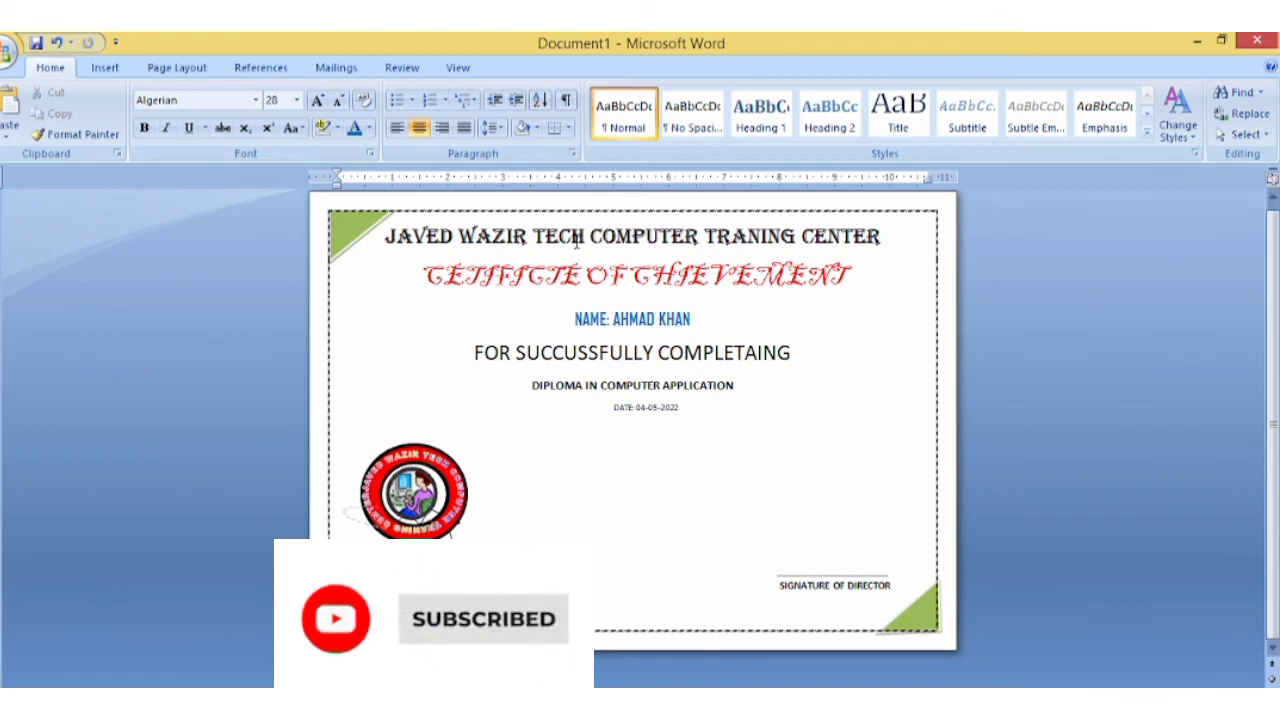